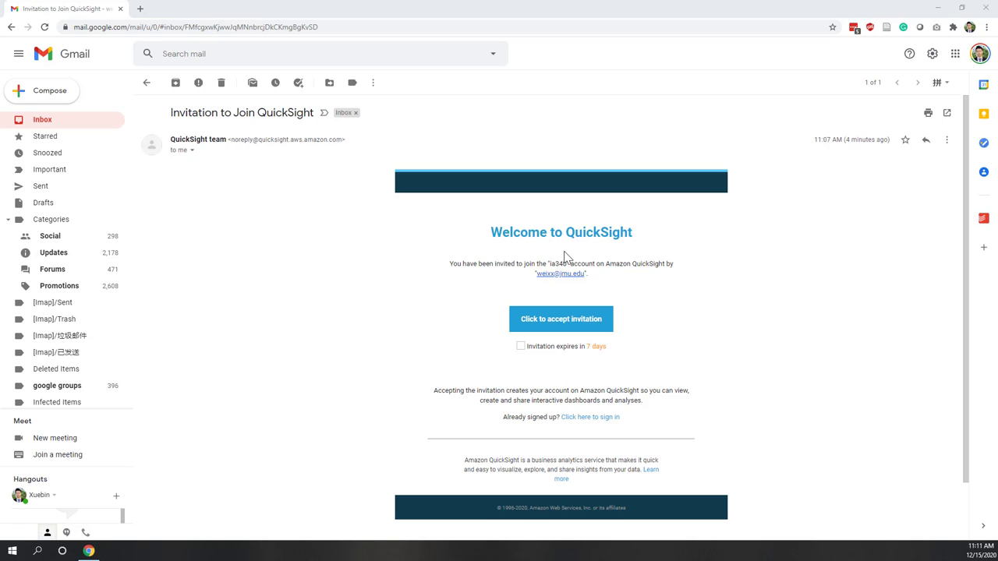
Step: Accept the invitation in the Gmail 'Invitation to Join QuickSight' email
drag(549, 265, 563, 263)
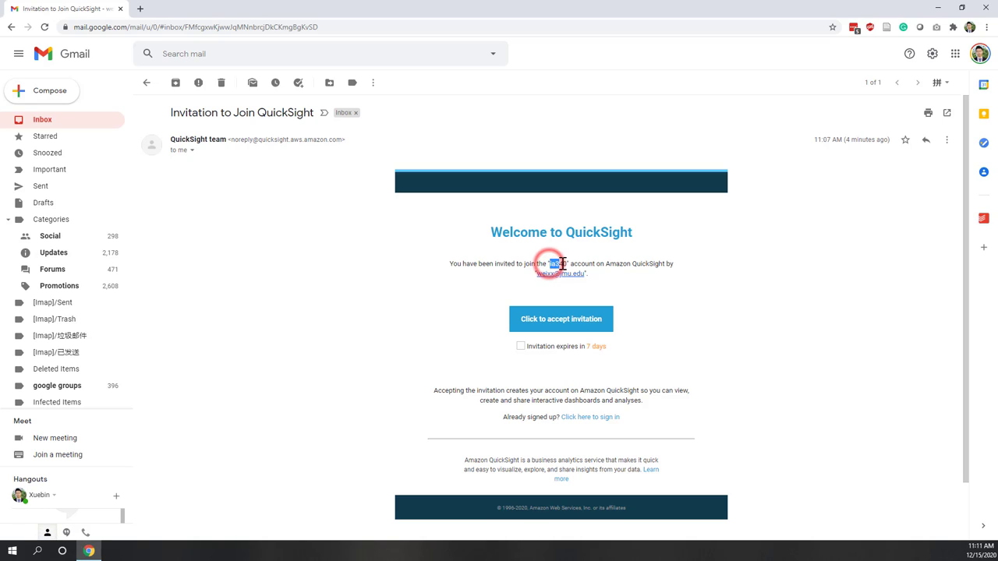
click(673, 293)
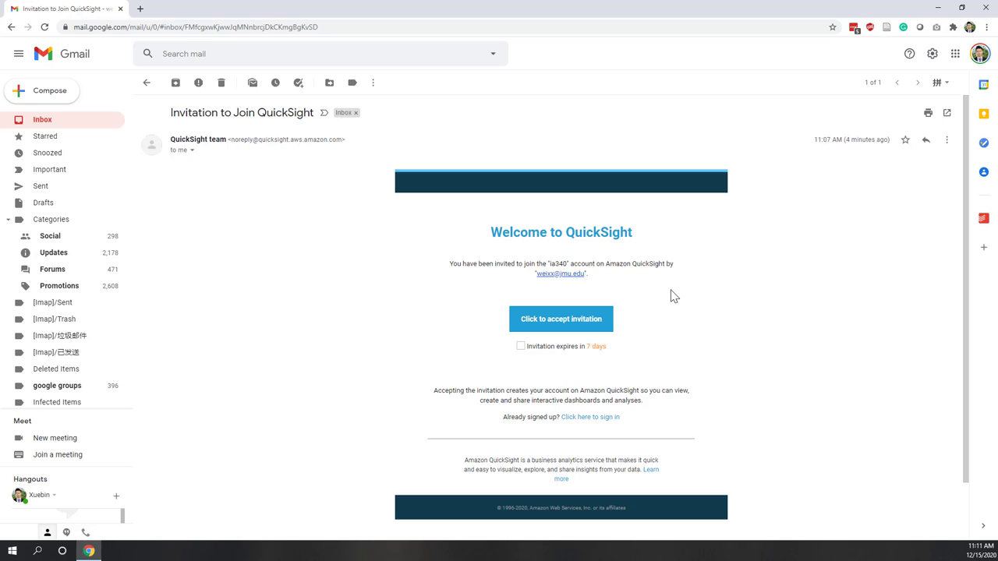
click(558, 326)
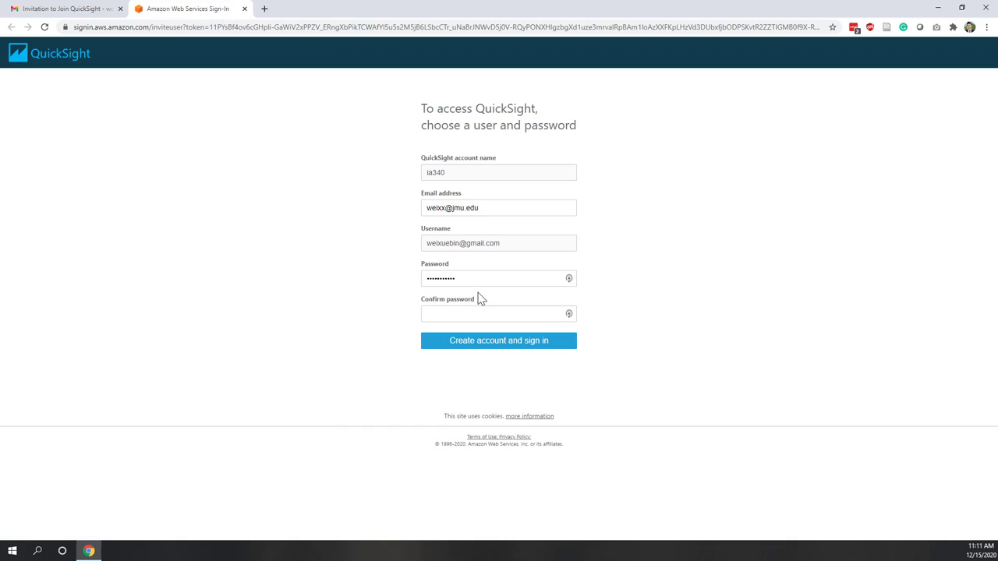
Step: Replace the sign-up email address with a different Gmail address
click(498, 209)
key(ctrl+a)
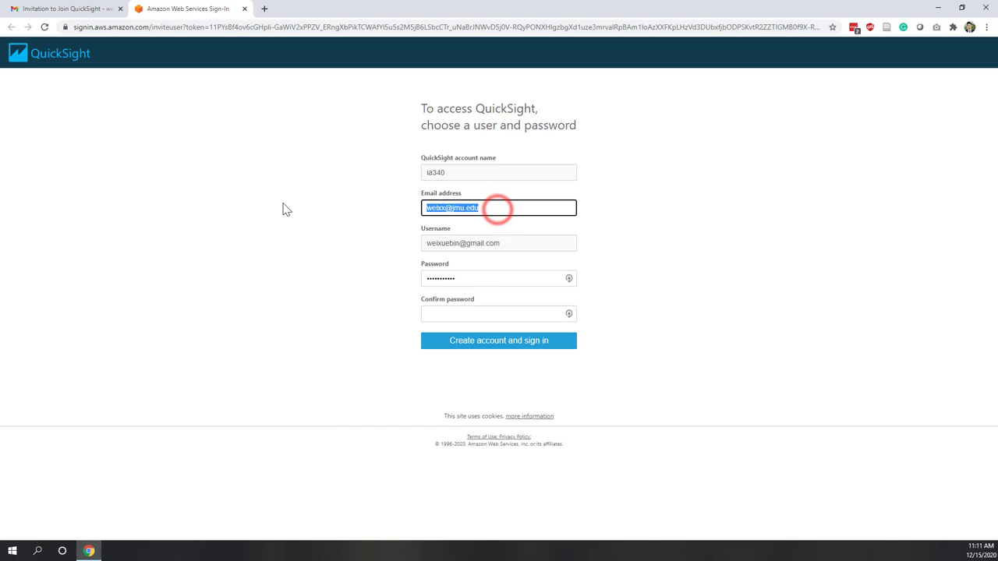
click(283, 205)
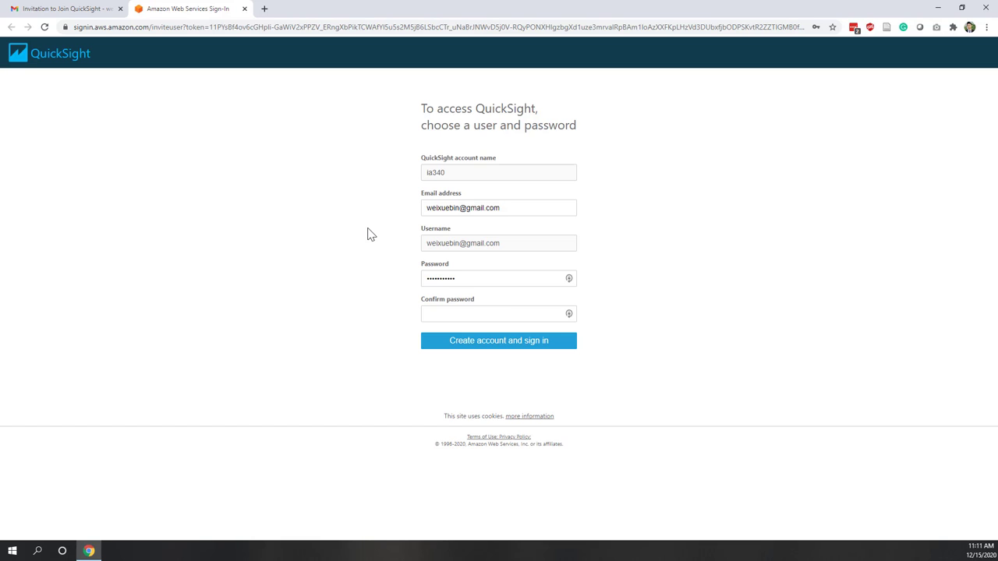
Step: Enter and confirm the account password, then create the account
double_click(497, 278)
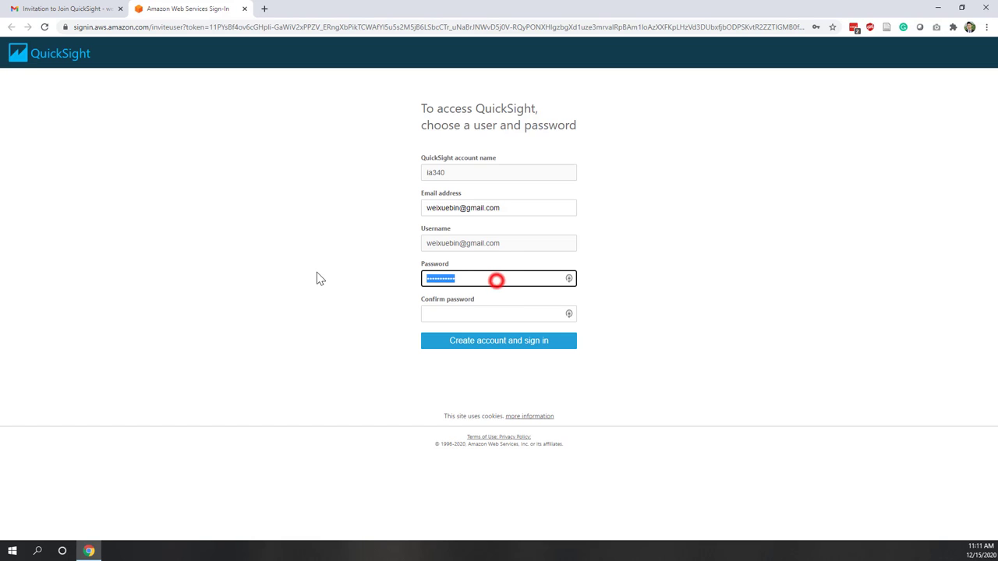
text(******)
click(477, 315)
text(******)
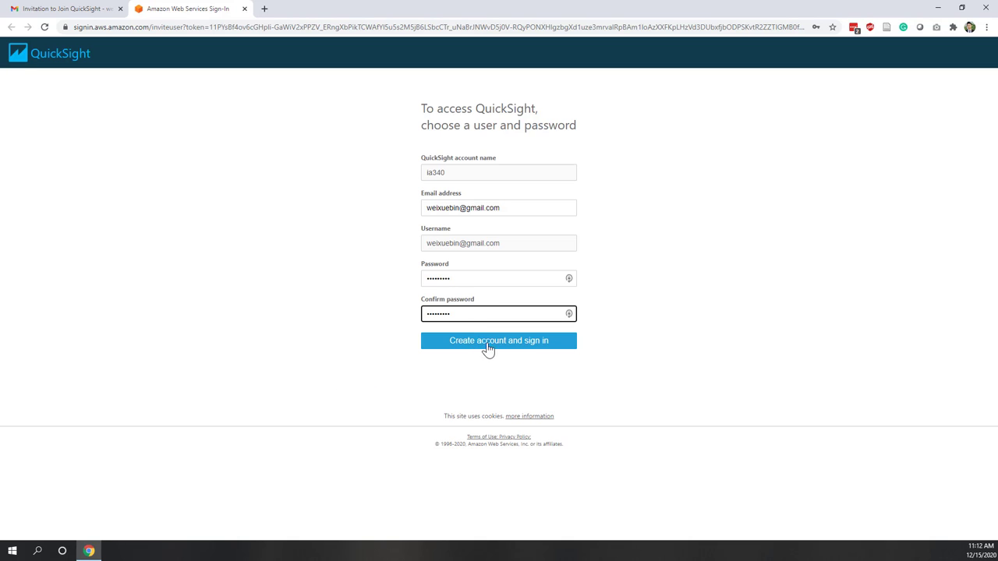
click(524, 348)
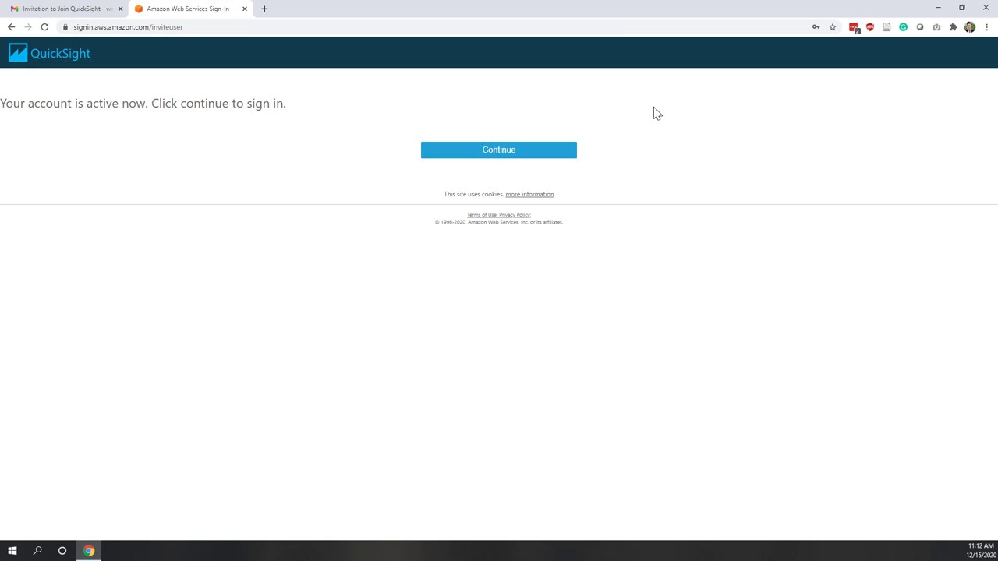
Step: Log out of the expired AWS session and start a 'quicksight log' web search
click(545, 152)
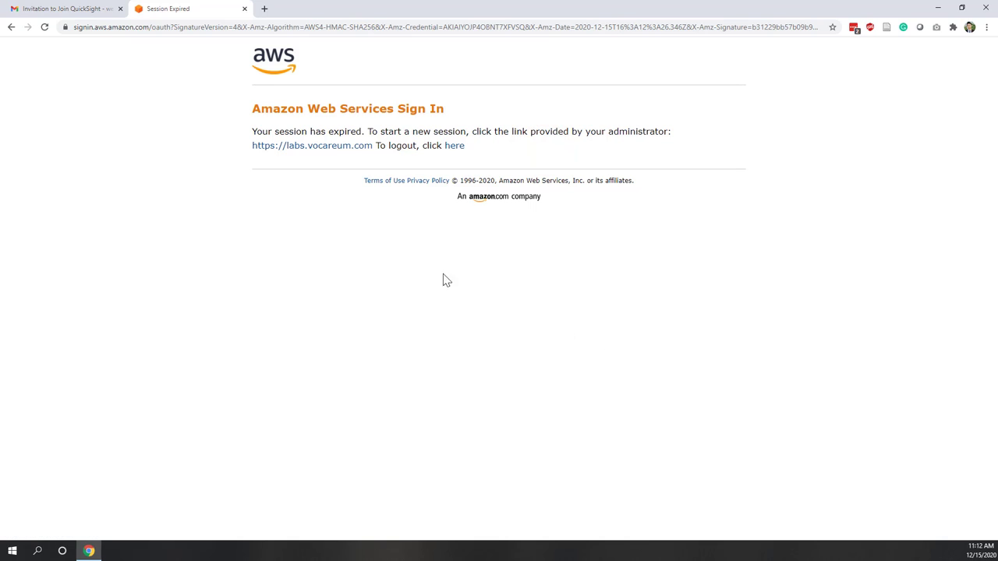
click(453, 152)
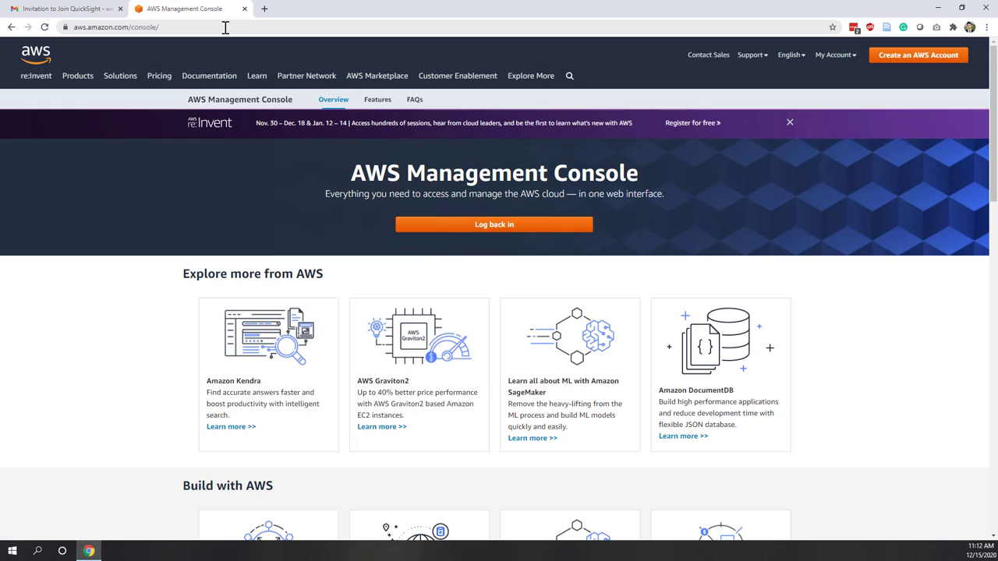
click(224, 28)
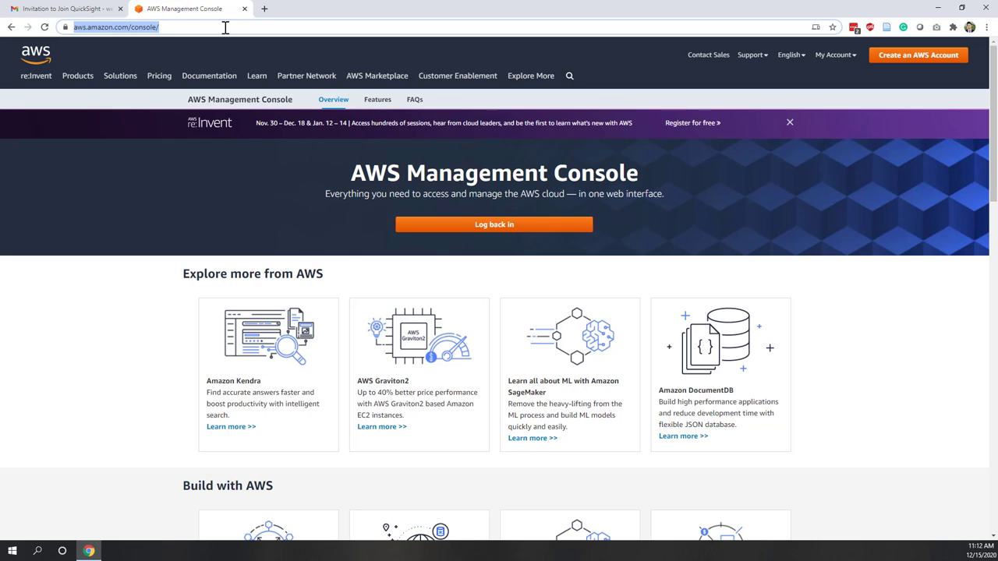
text(quicksight)
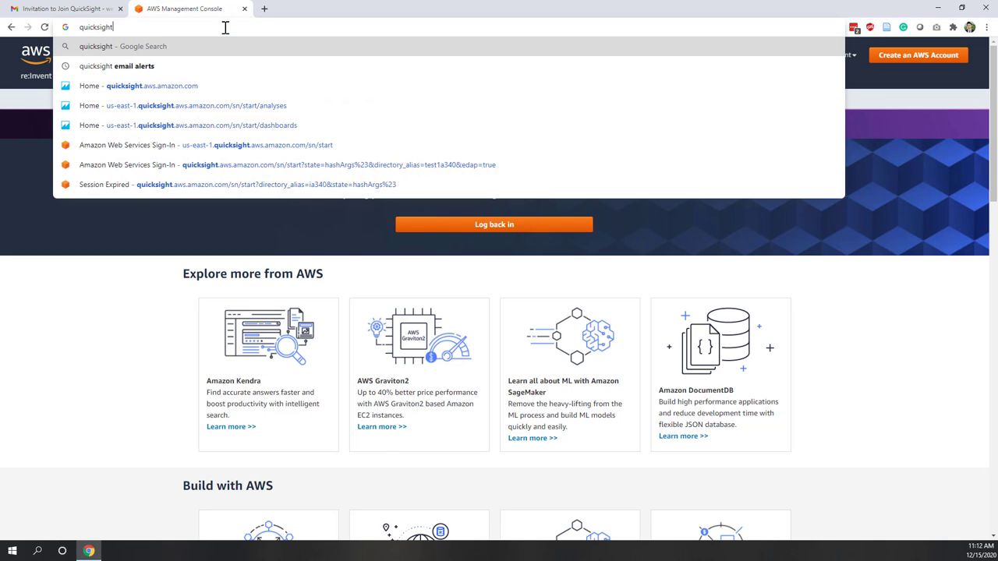
text( log)
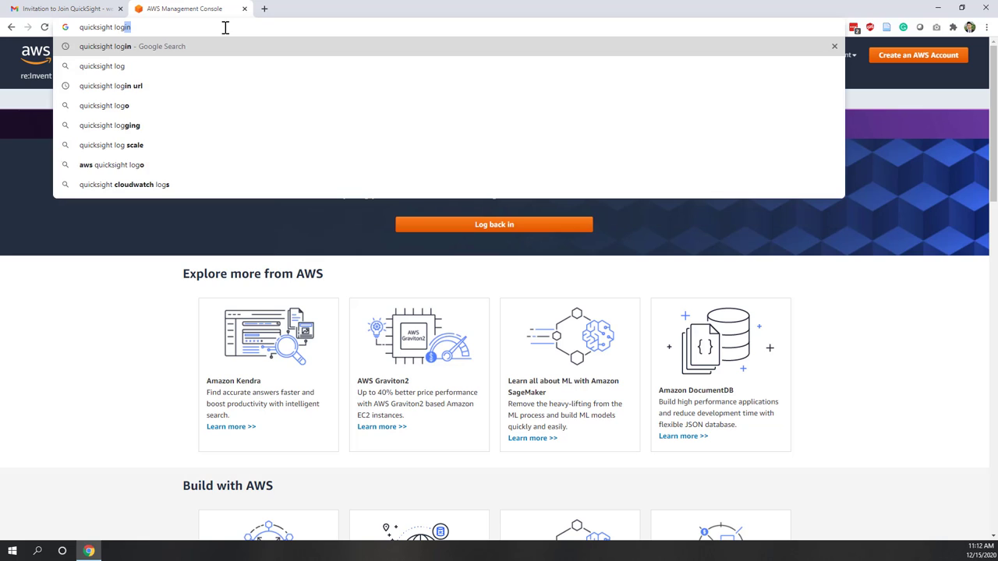
Step: Search 'quicksight login url' and follow the Signing In guide to quicksight.aws.amazon.com
click(193, 84)
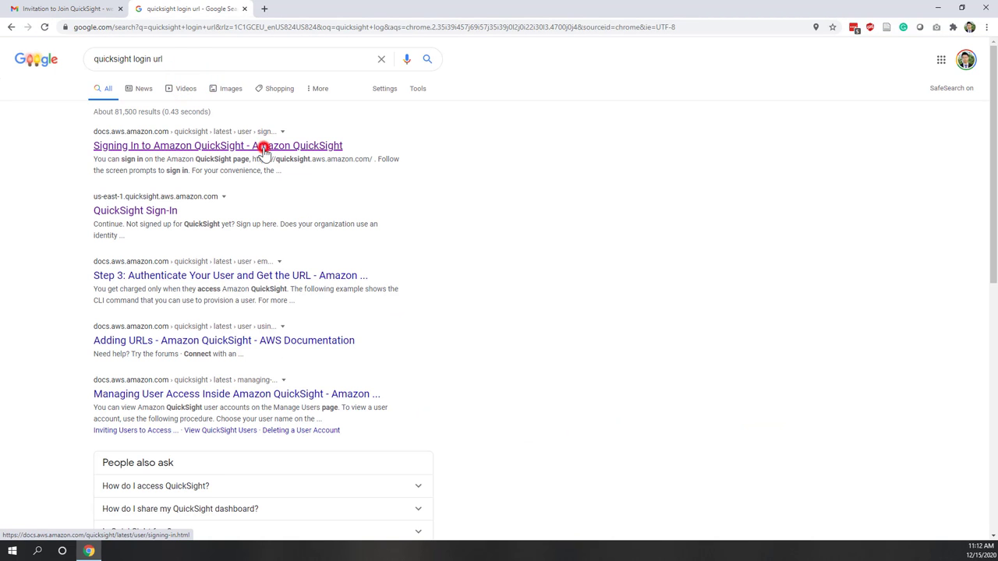
click(263, 151)
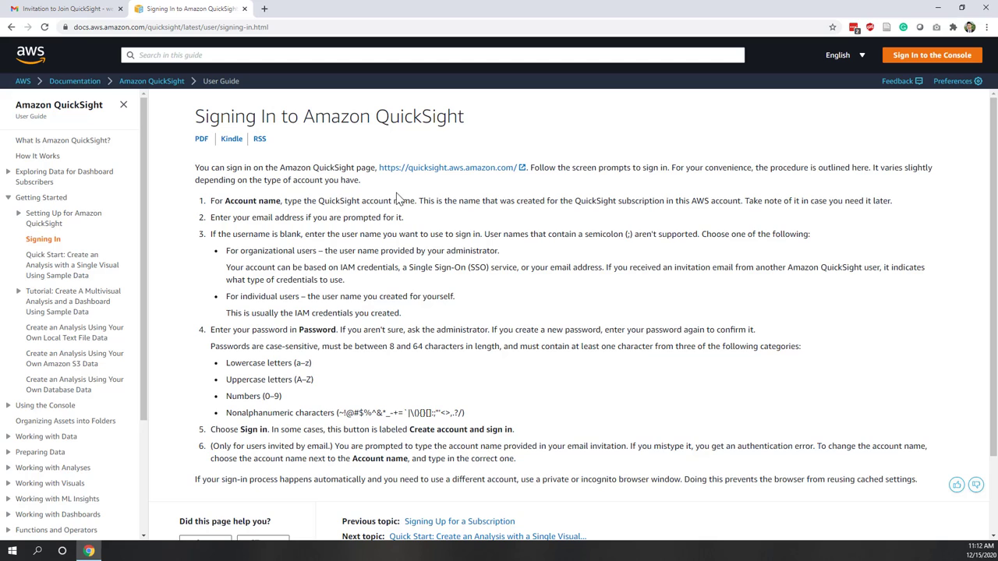
click(472, 174)
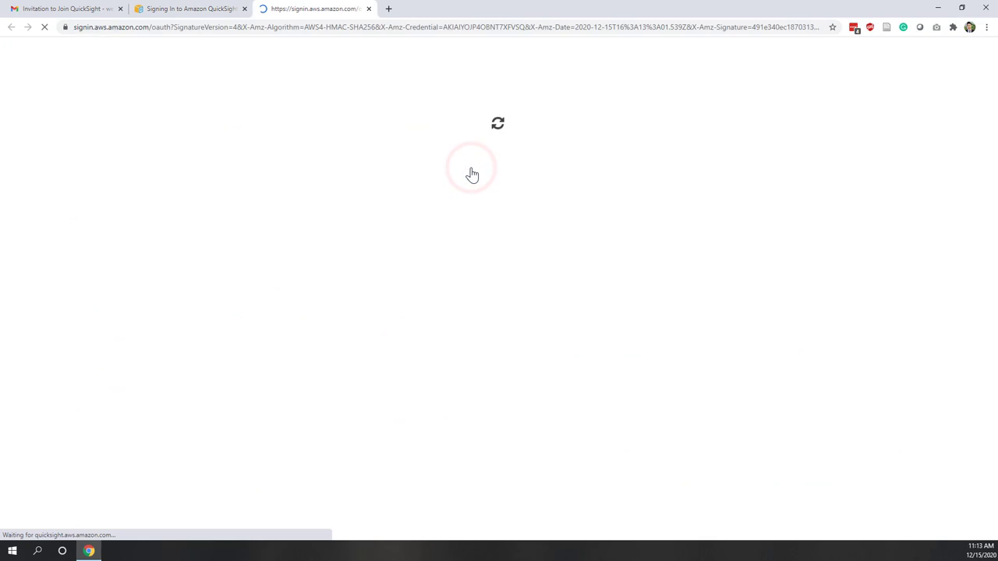
Step: Sign in to QuickSight with the new account's email and password
text(@gmail.com)
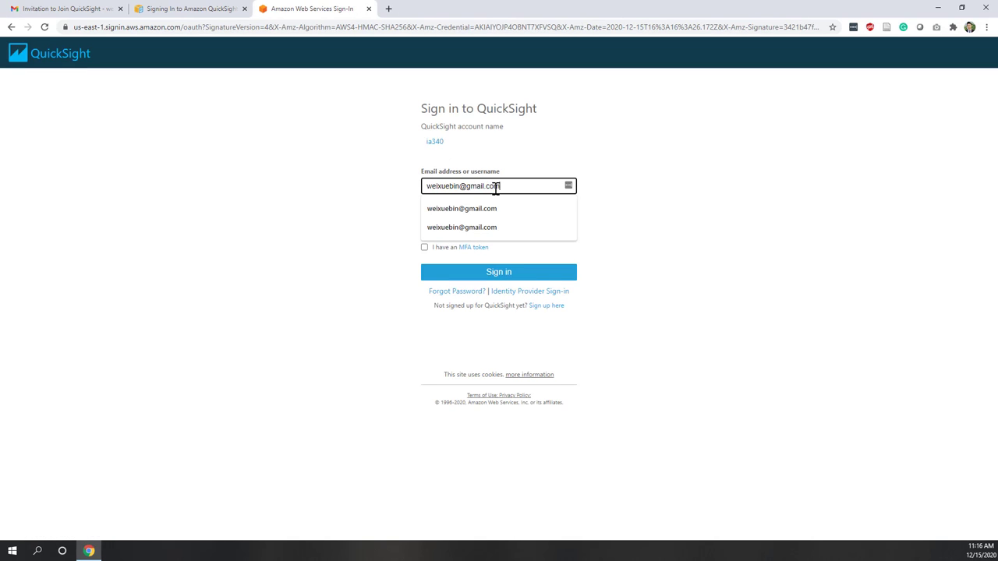
key(Tab)
text(••••••)
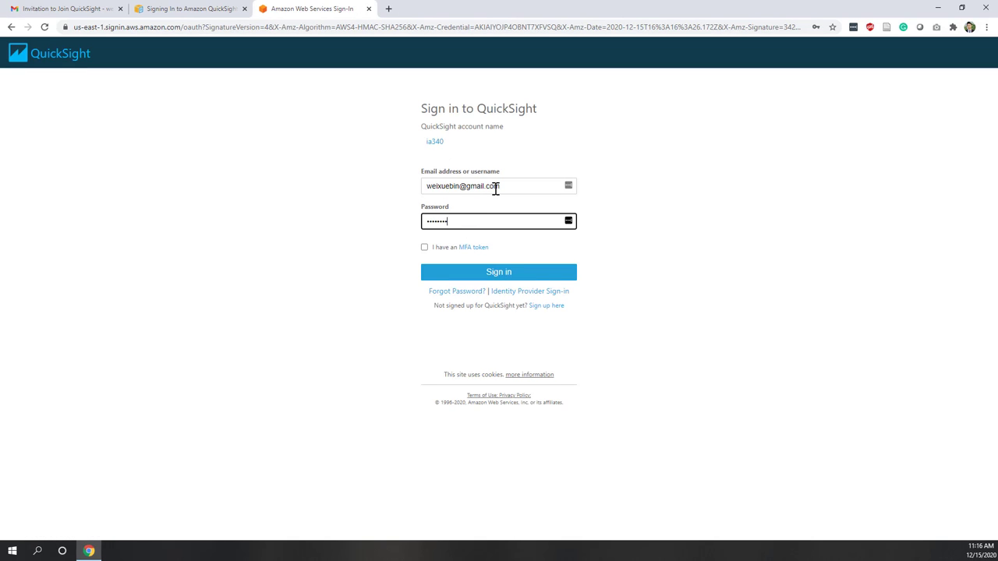
click(512, 274)
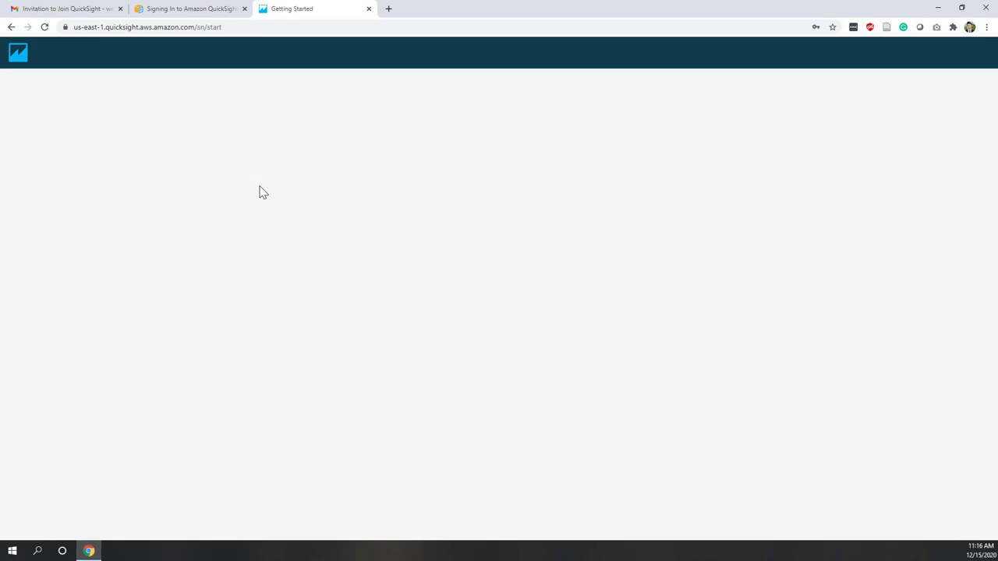
Step: Dismiss What's New and browse My folders, Shared folders, Dashboards, Analyses, then Datasets
scroll(595, 374, down, 3)
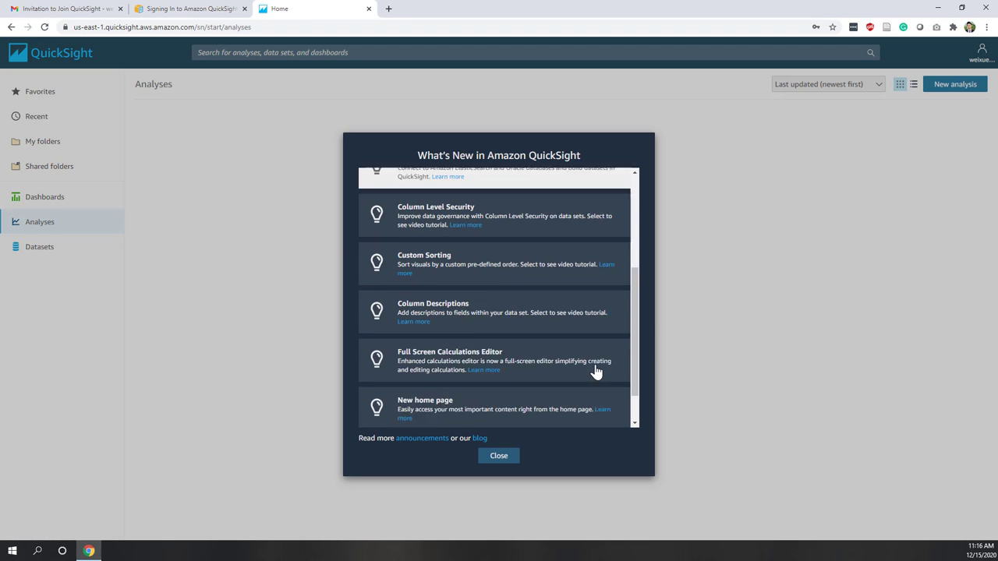
scroll(560, 332, up, 3)
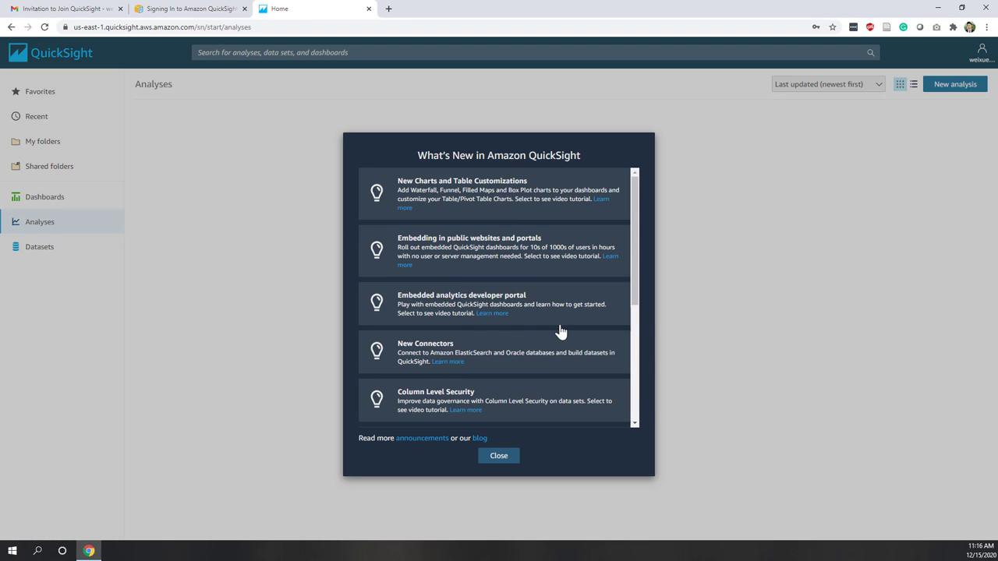
click(502, 458)
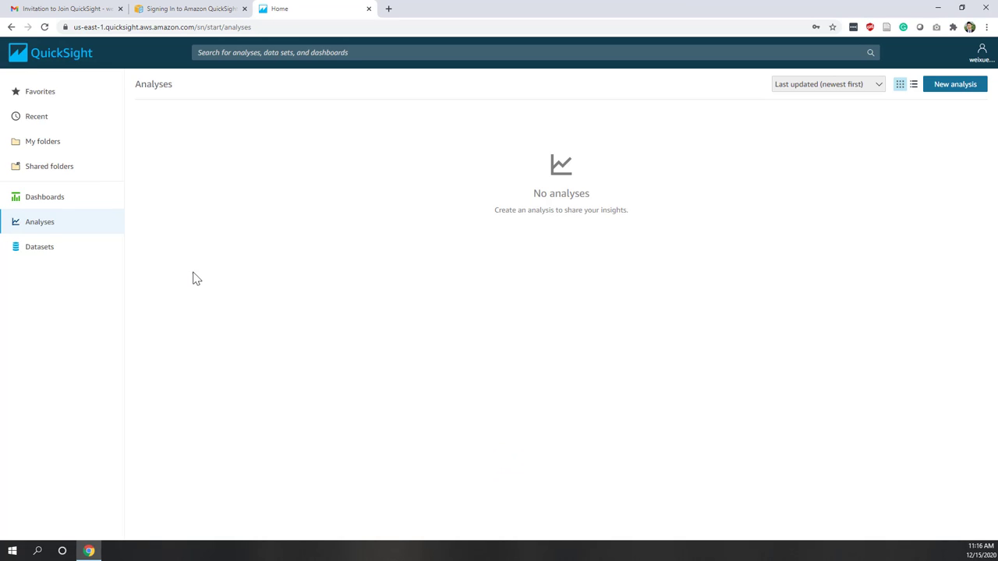
click(49, 148)
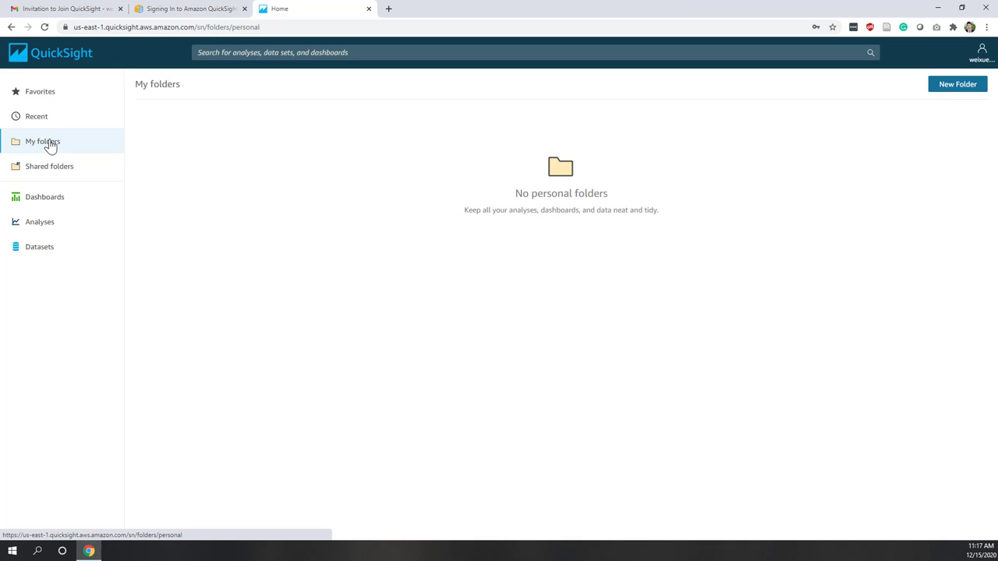
click(43, 167)
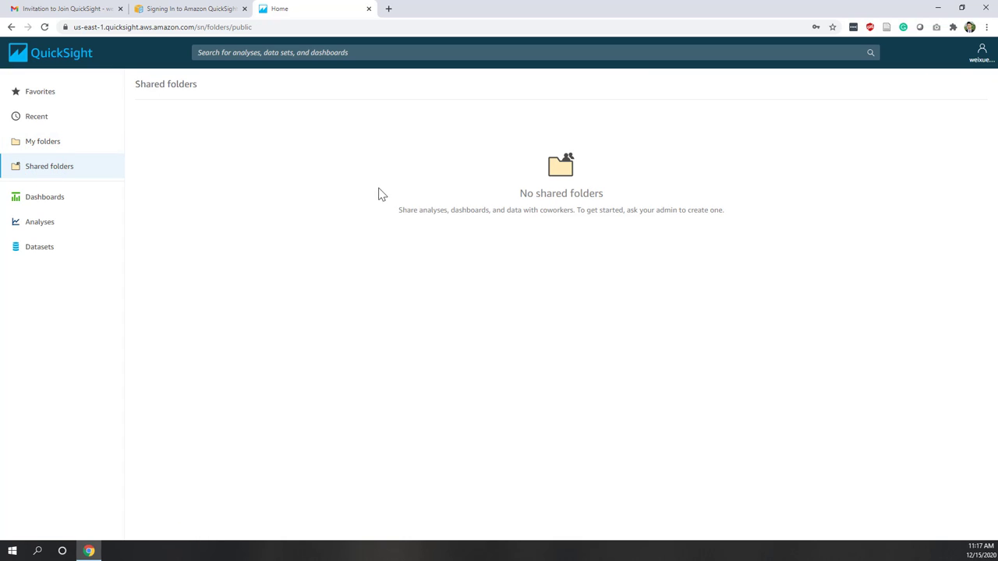
click(42, 199)
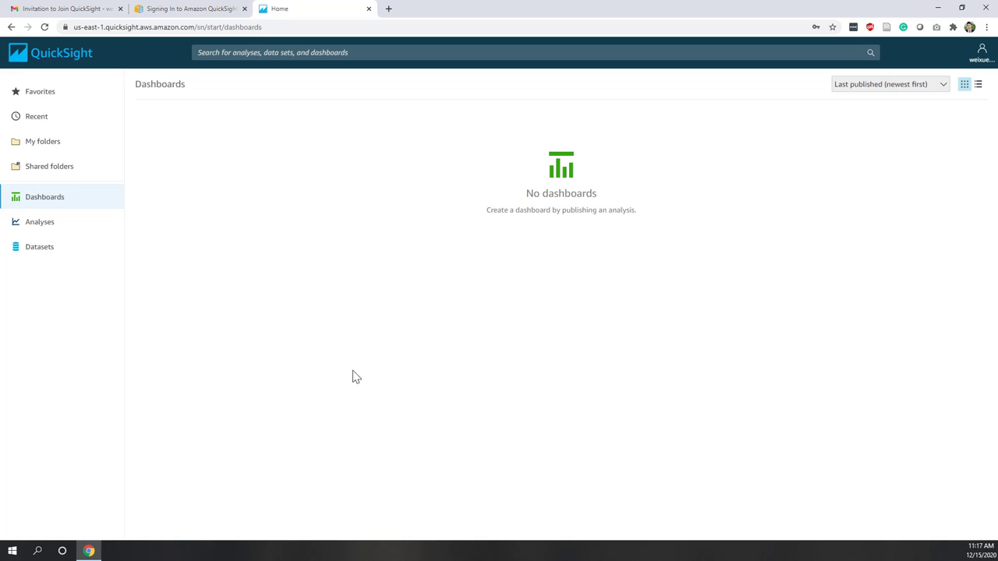
click(52, 222)
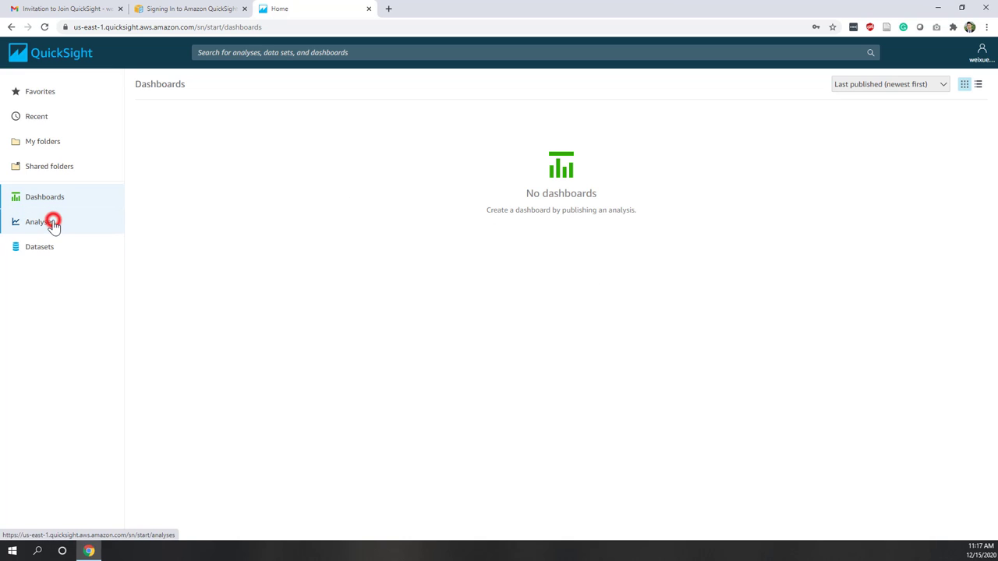
click(79, 248)
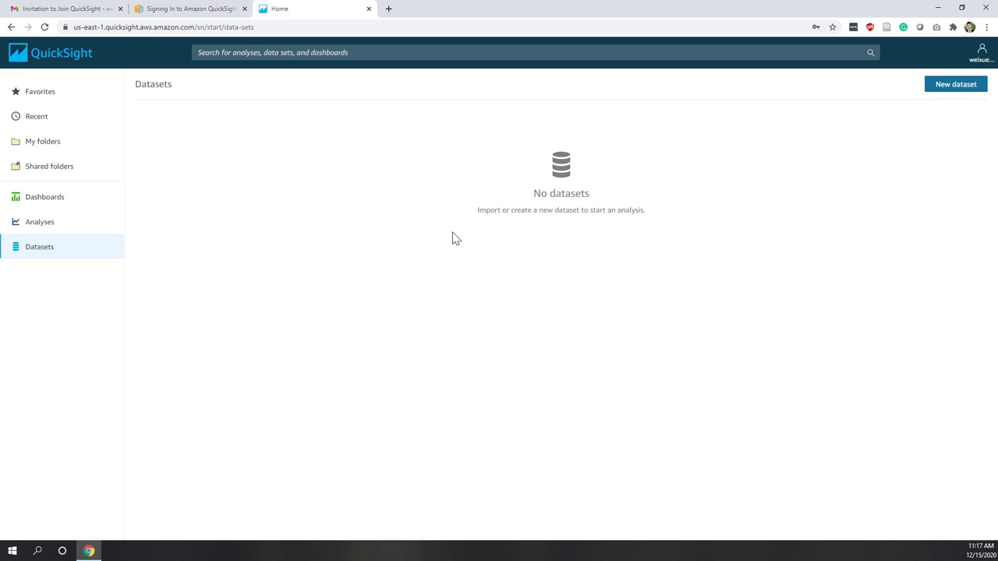
Step: Start a new dataset with PostgreSQL as the data source
click(945, 96)
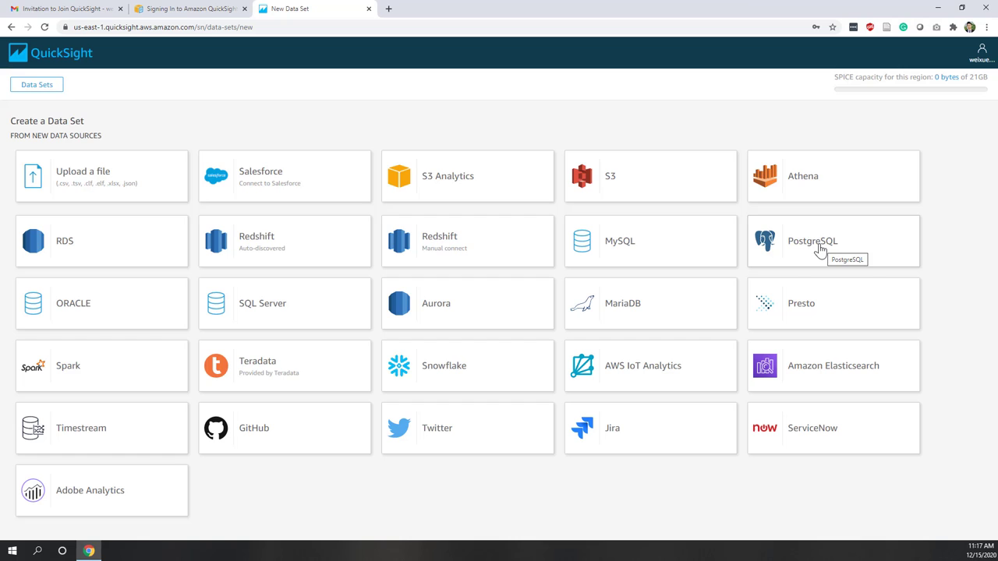
click(819, 245)
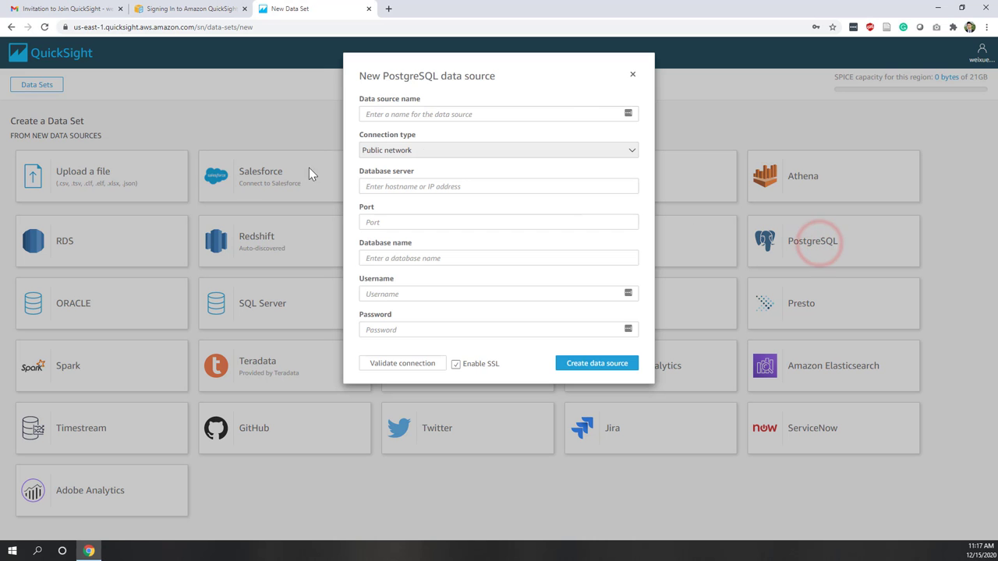
Step: Name the PostgreSQL data source 'demo'
click(503, 117)
click(503, 117)
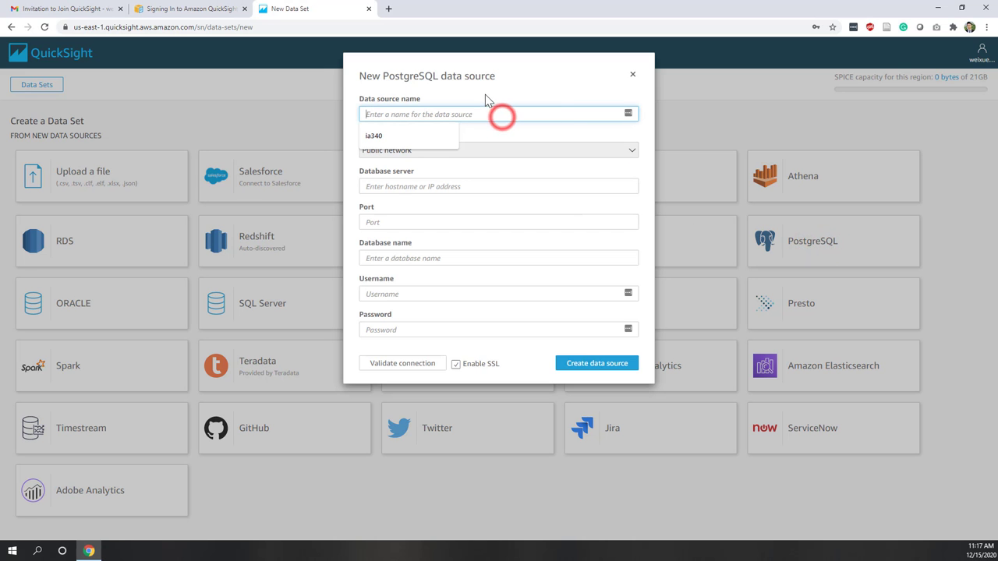
click(485, 94)
click(476, 116)
text(demo)
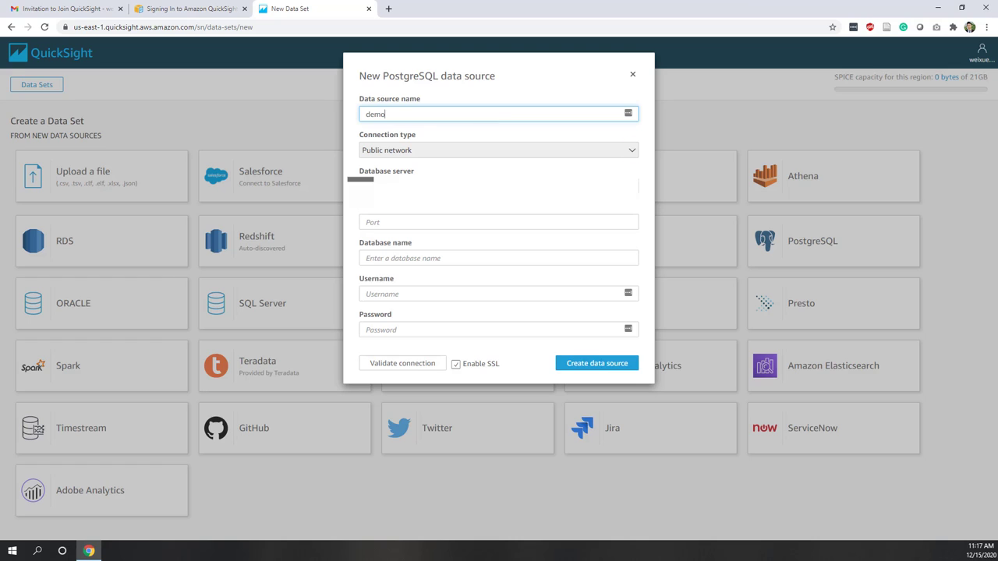
Step: Fill in the database server, port 5432 and database name postgres
click(475, 113)
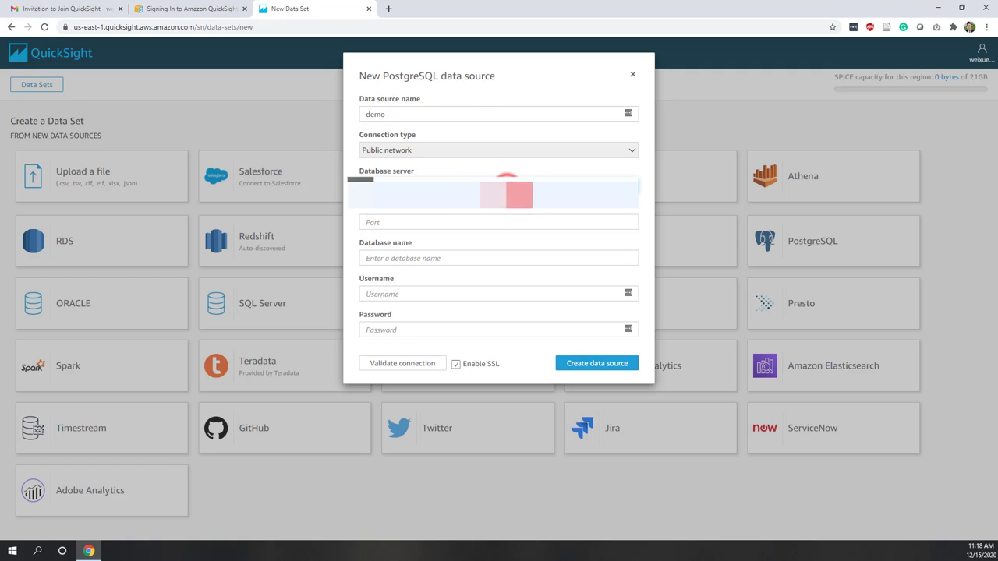
click(483, 224)
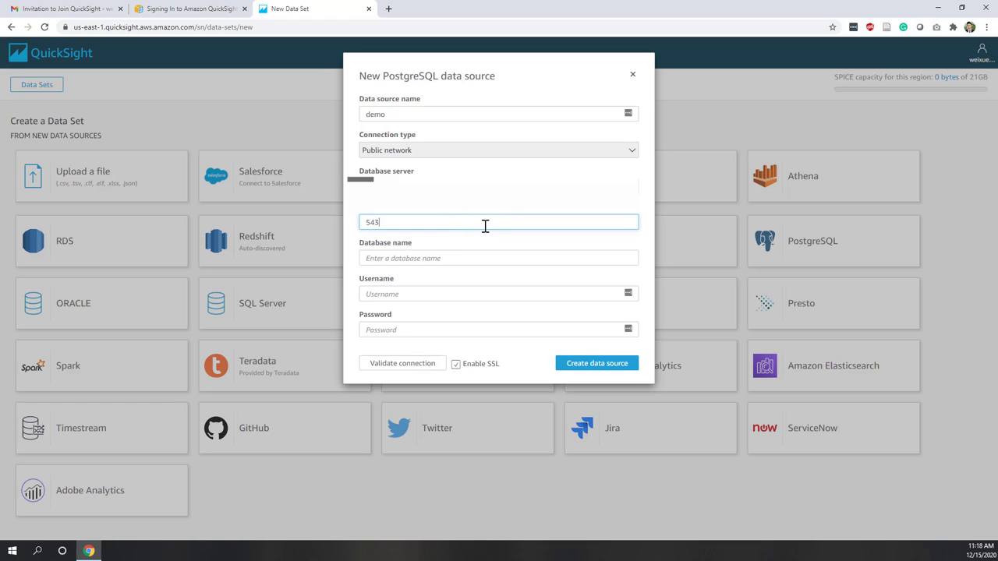
click(465, 258)
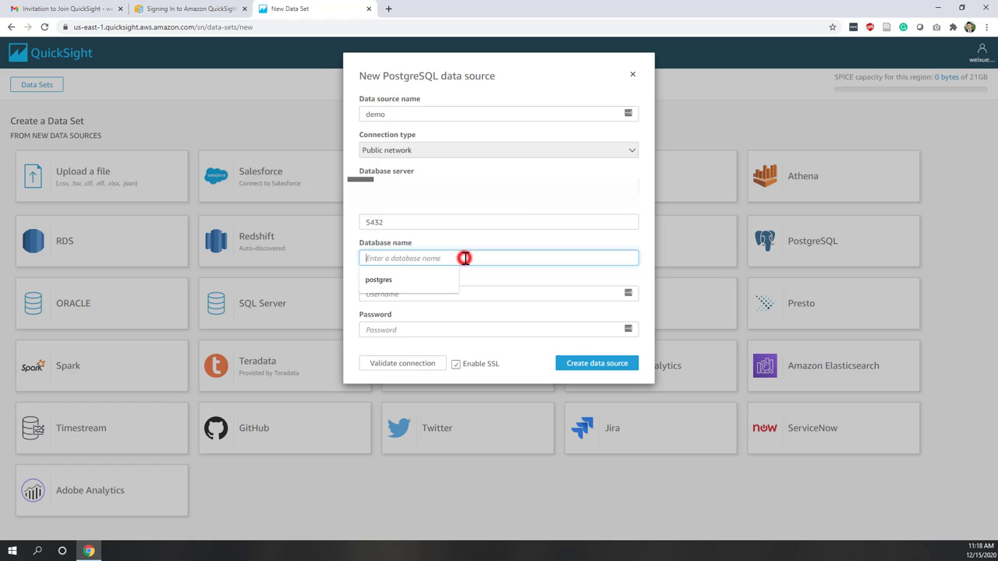
click(421, 279)
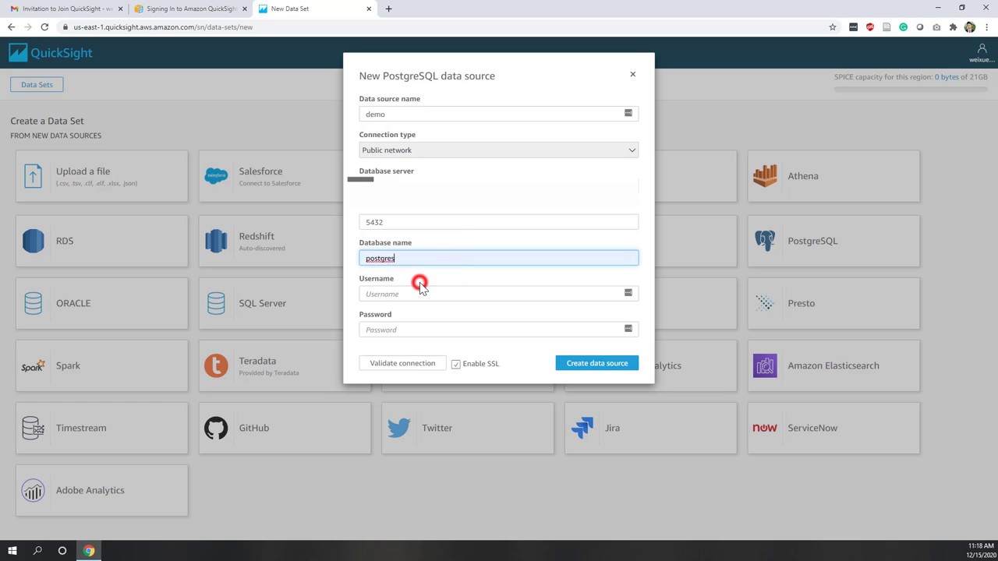
Step: Enter username 'demo' and the password, then validate the connection
click(423, 294)
text(demo)
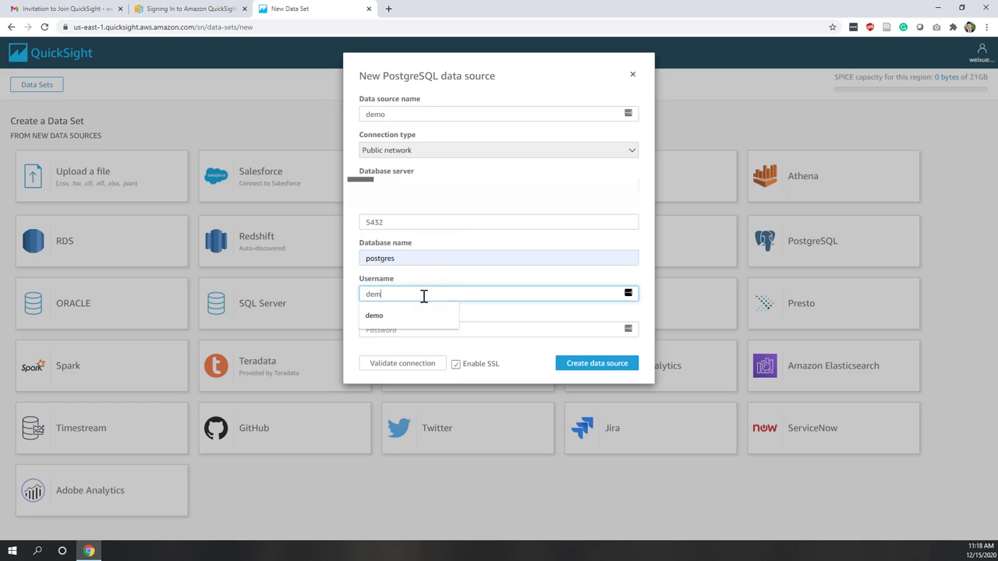
click(424, 331)
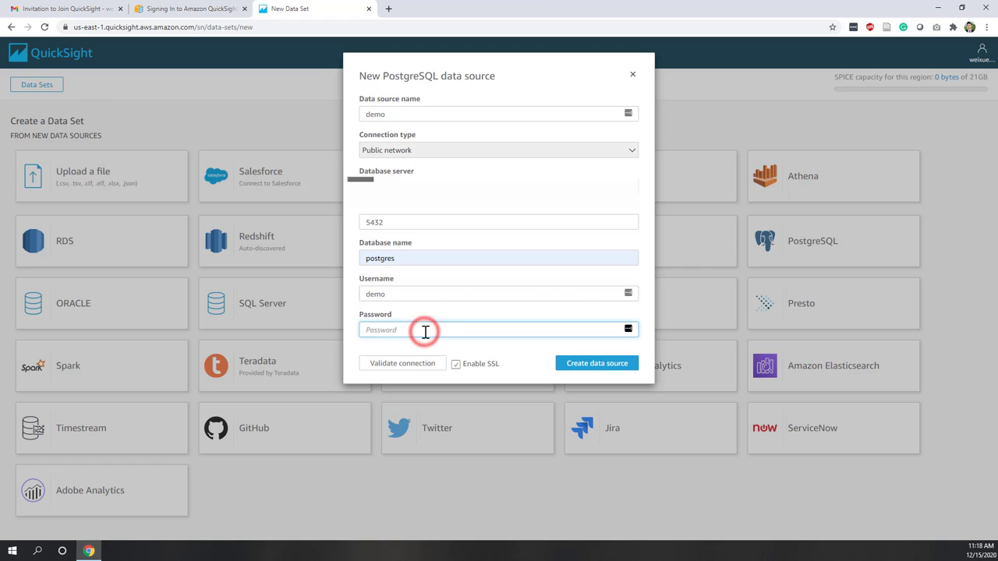
click(399, 365)
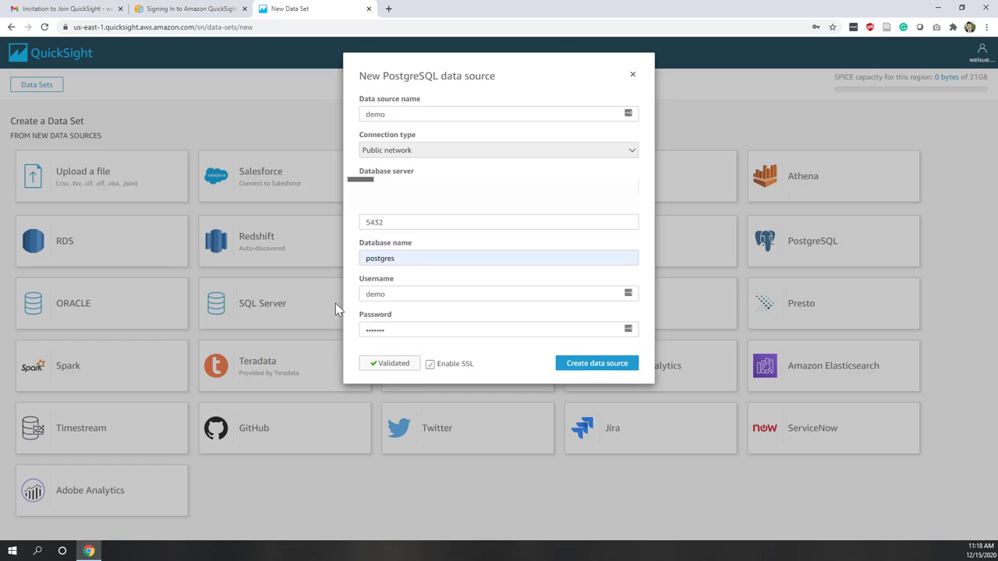
Step: Create the demo data source and select house_price_full from the public schema for preview
click(589, 370)
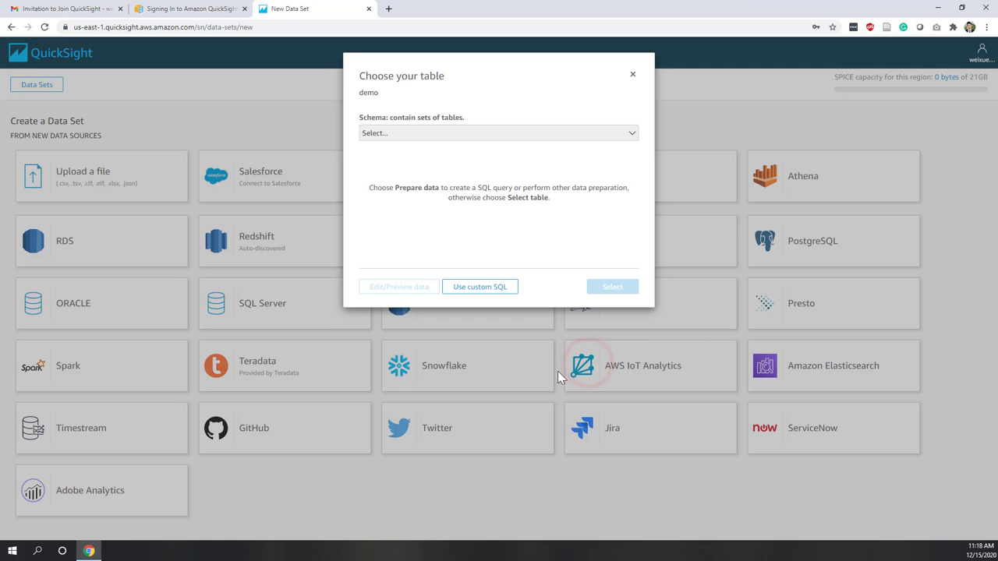
click(403, 134)
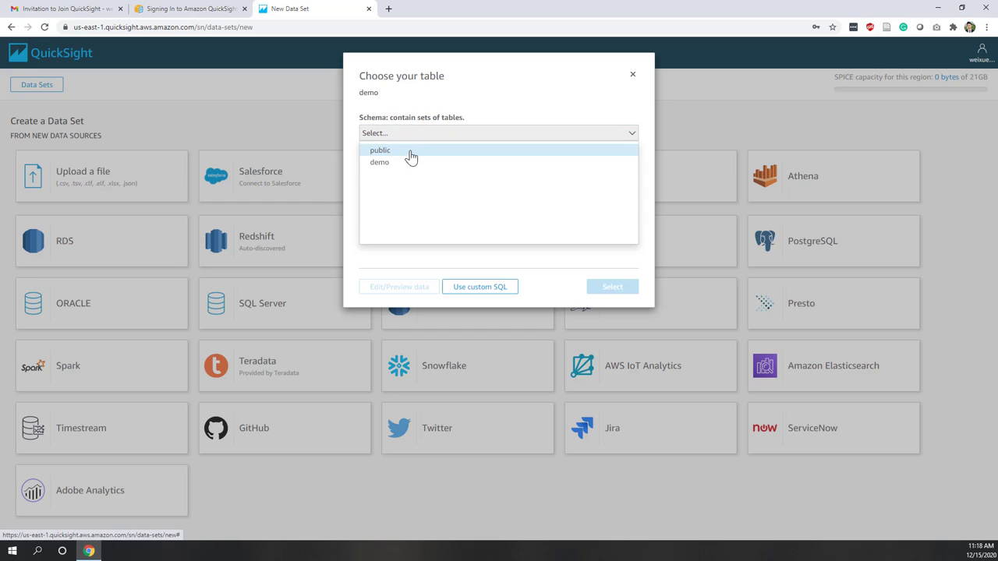
click(410, 151)
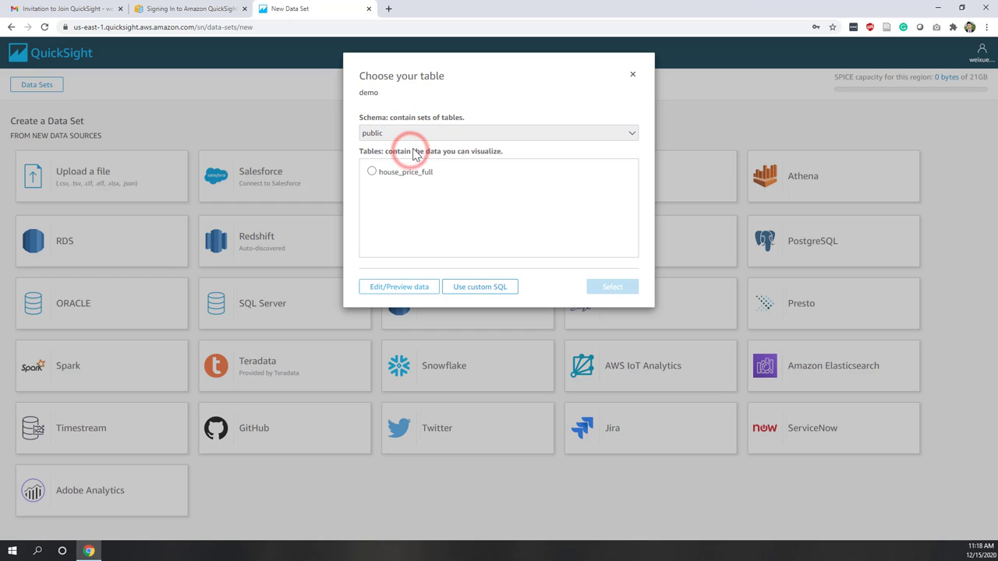
click(373, 173)
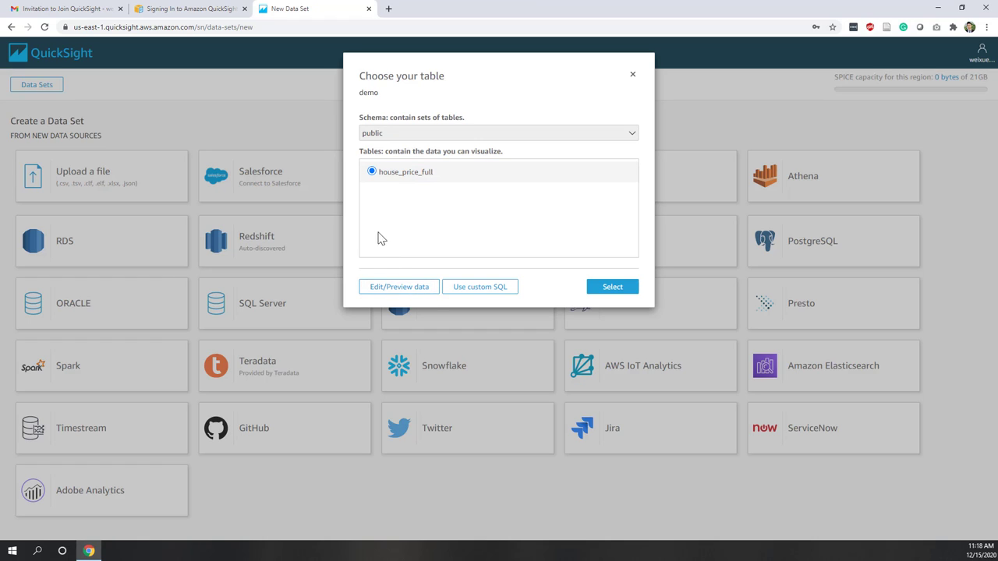
click(394, 289)
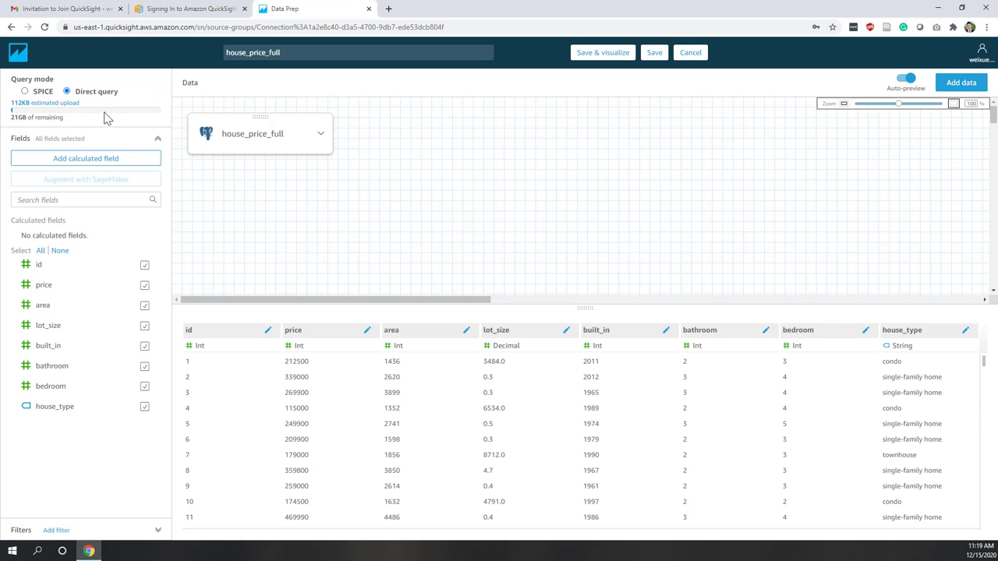
Step: Set the house_price_full query mode to SPICE
click(24, 92)
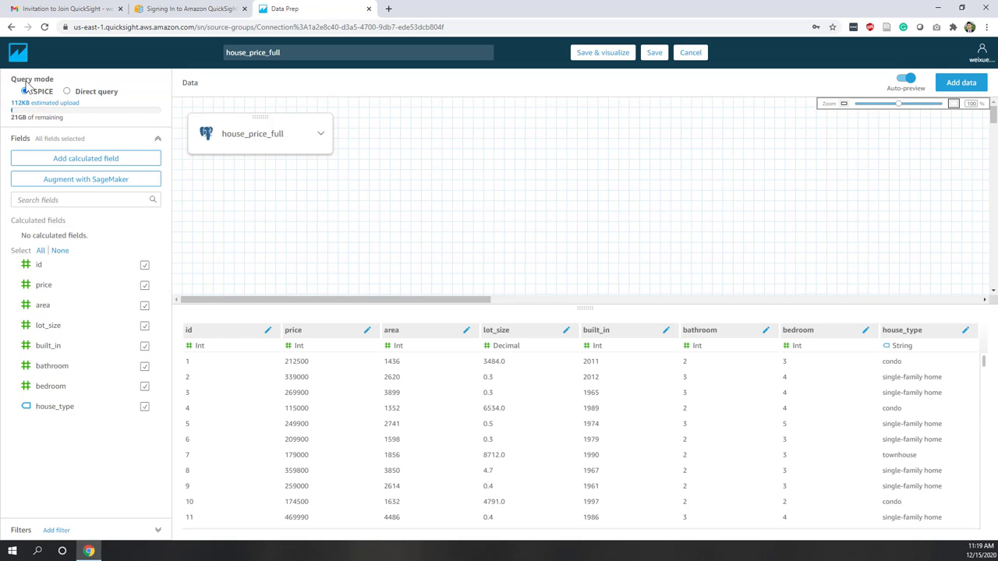
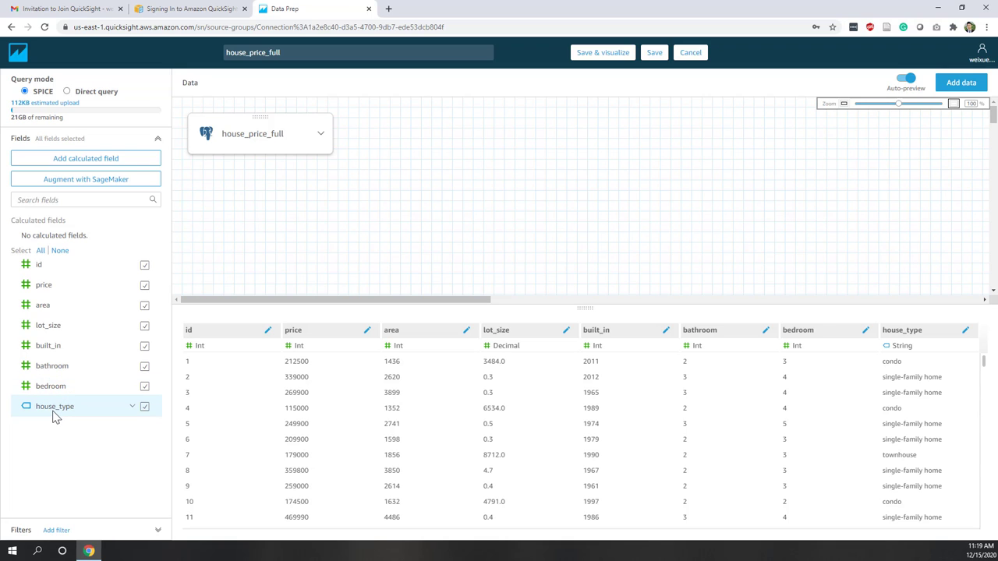
click(53, 412)
click(132, 407)
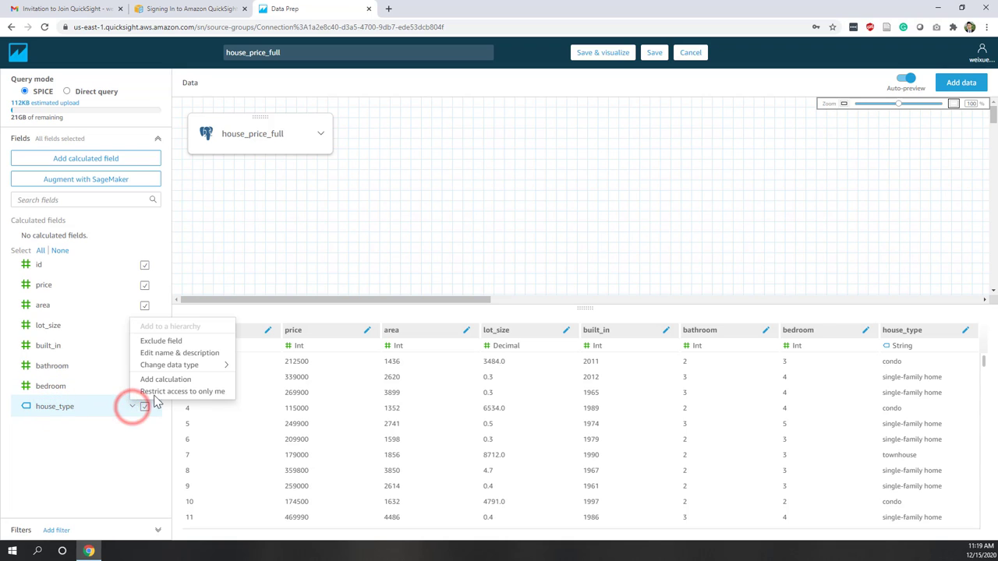
mouse_move(194, 368)
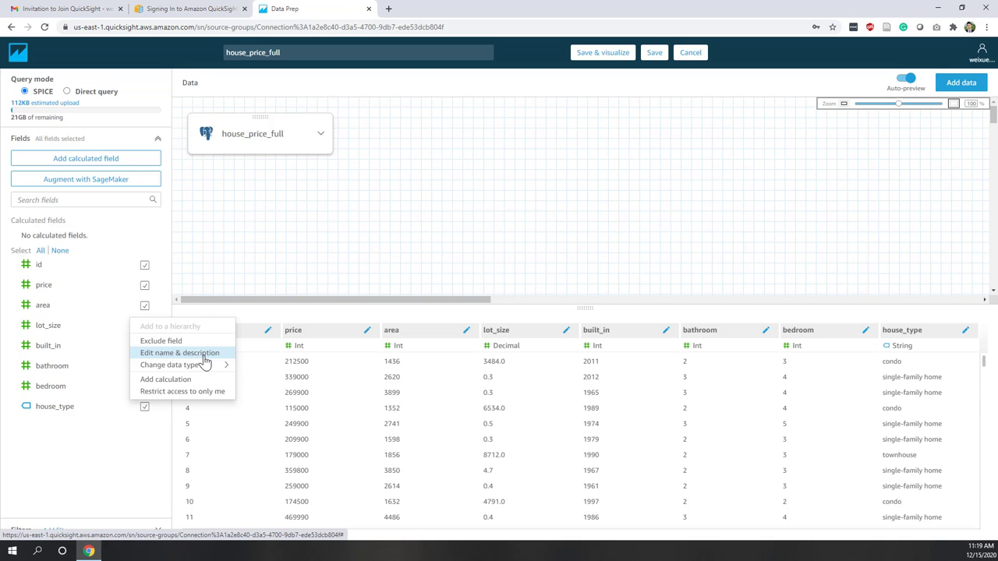
click(140, 475)
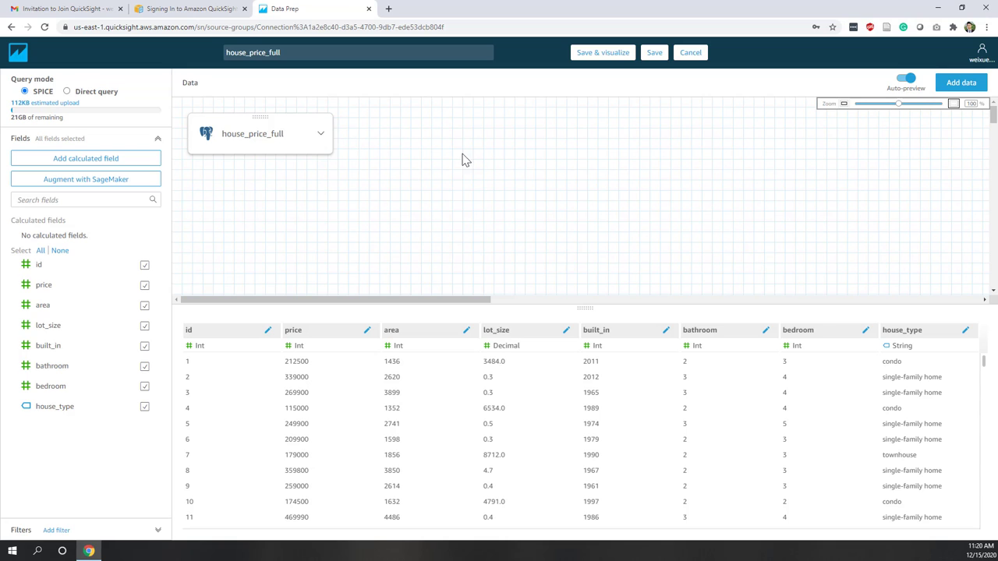
click(320, 136)
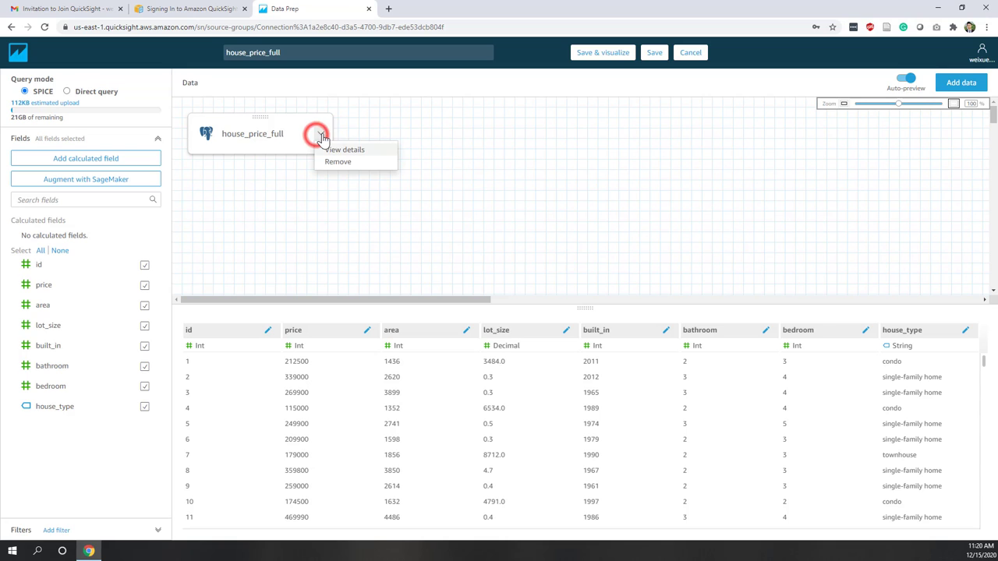
click(472, 135)
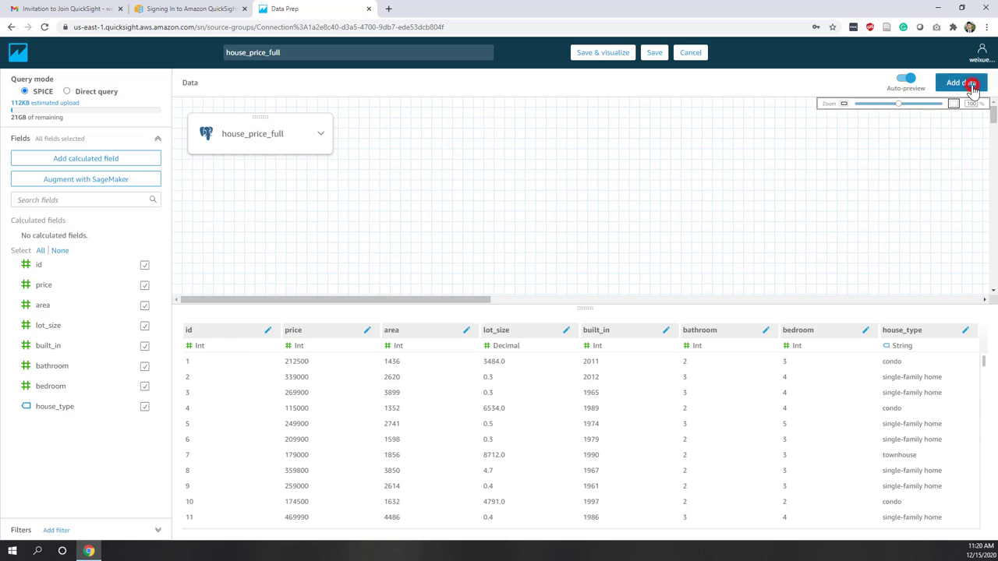
click(960, 82)
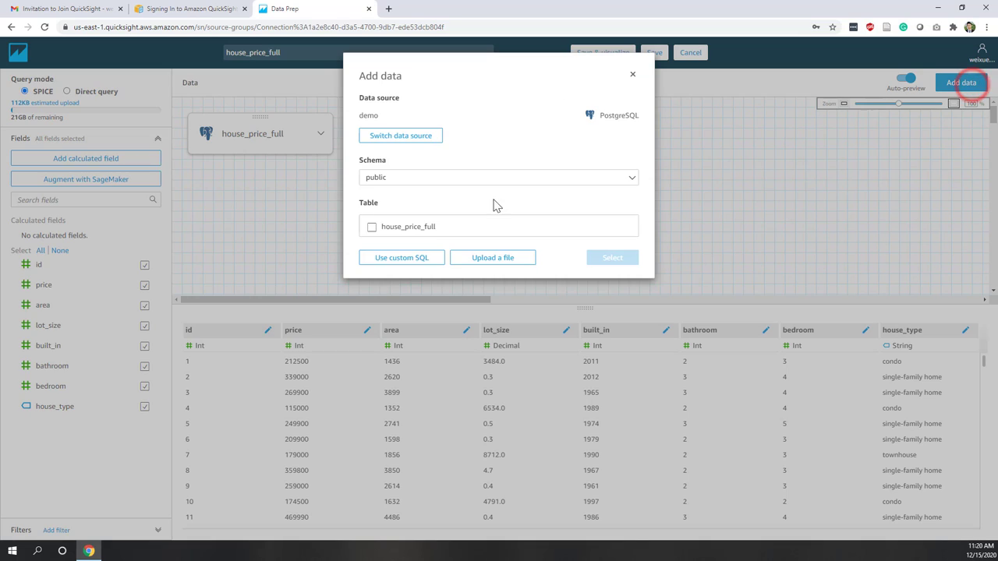
click(632, 74)
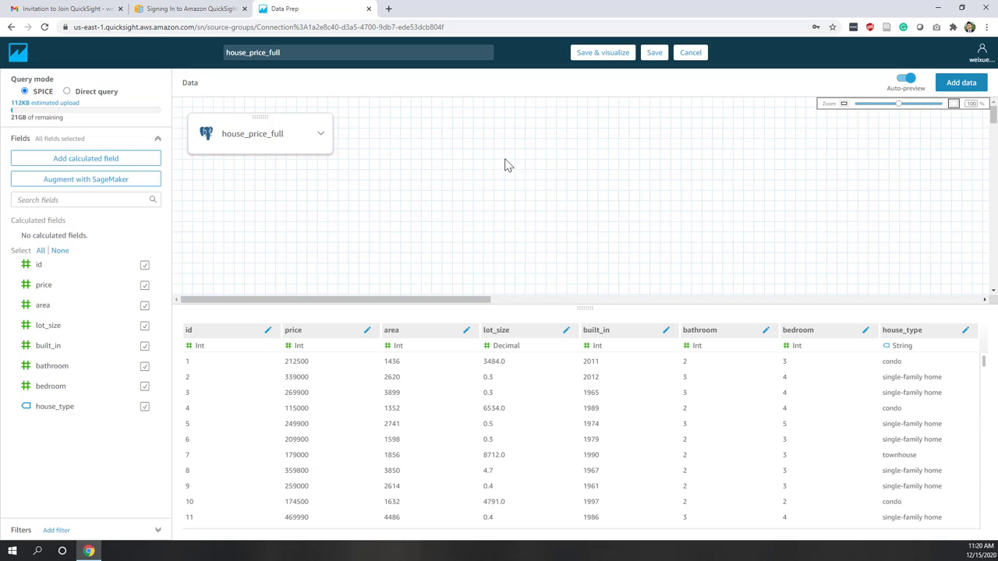
Step: Create a calculated field named unit_price with the formula {price}/{area} and save it
click(99, 162)
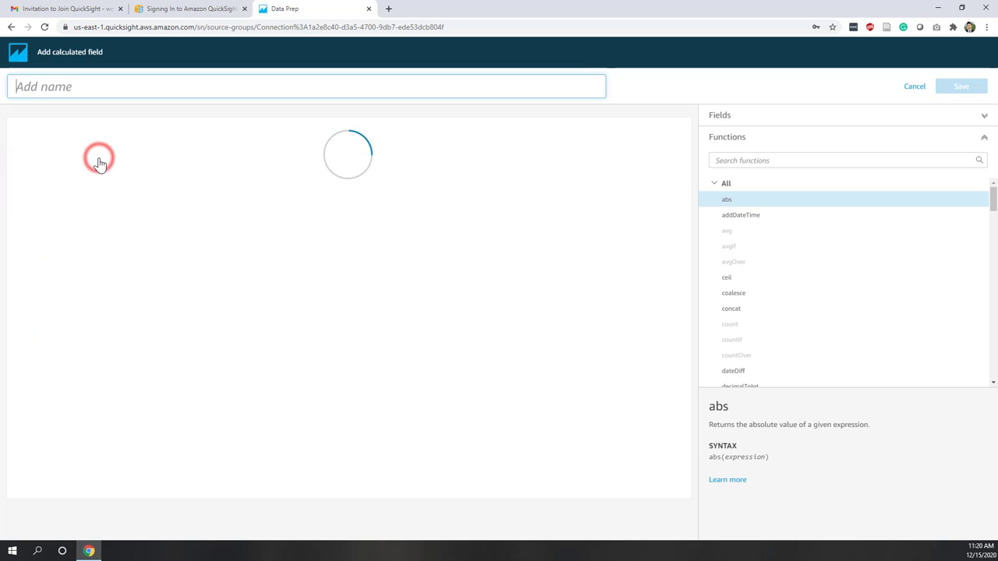
click(85, 86)
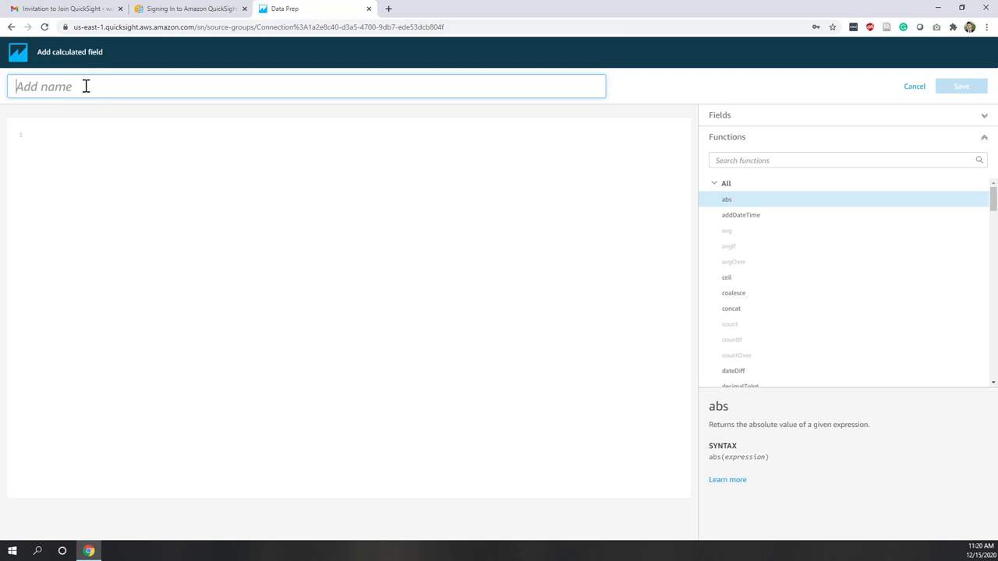
text(unit_price)
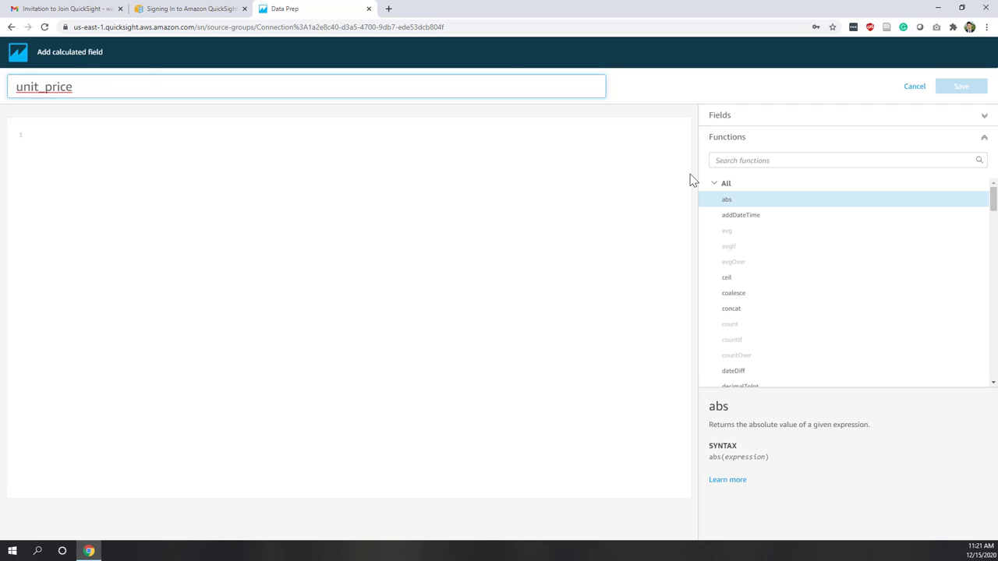
click(738, 117)
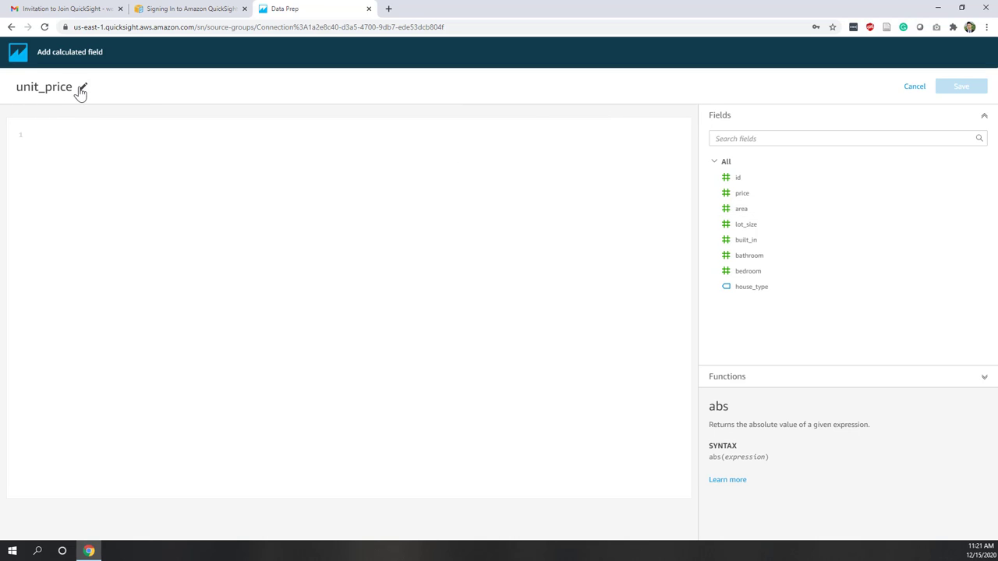
click(751, 194)
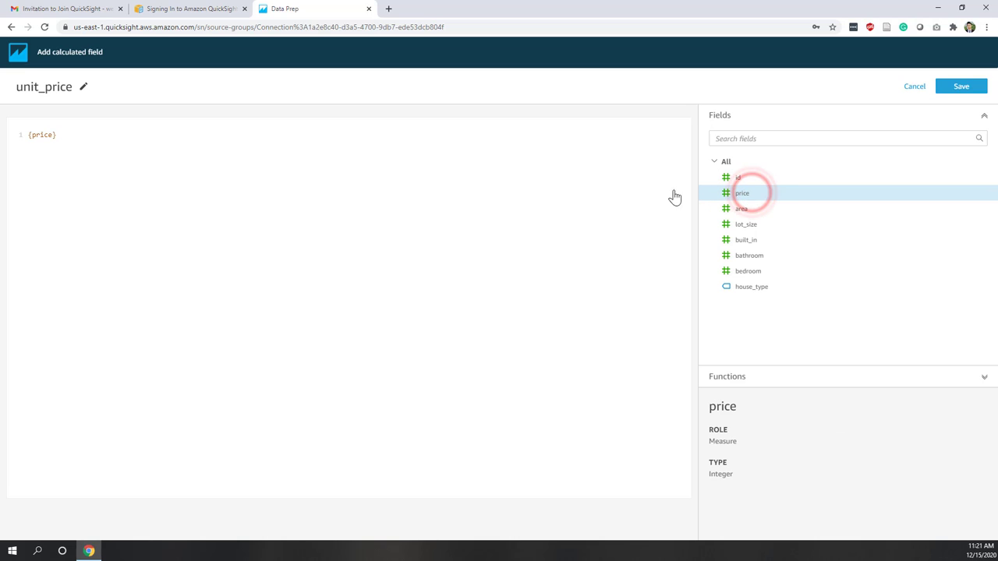
click(296, 174)
text(/)
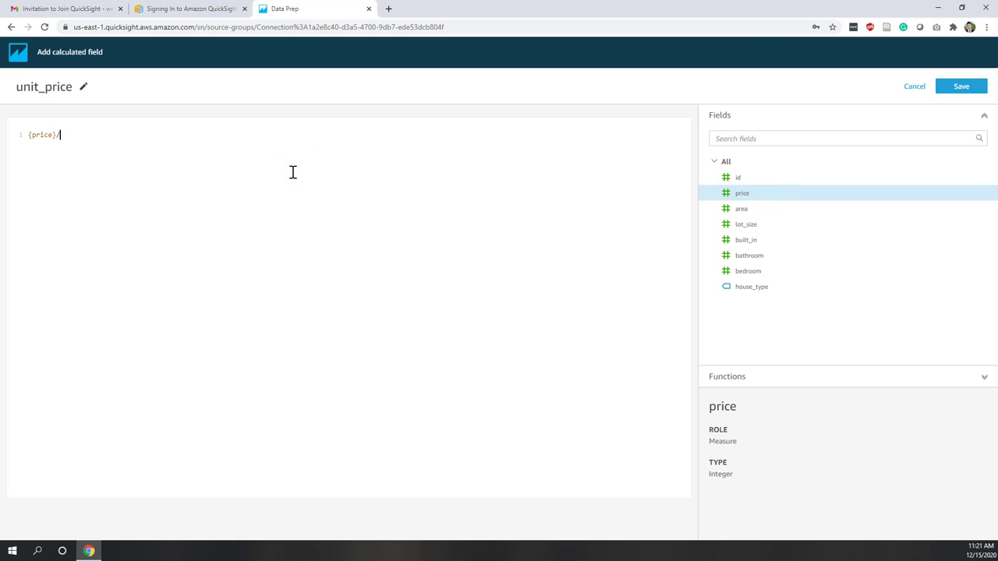
click(759, 208)
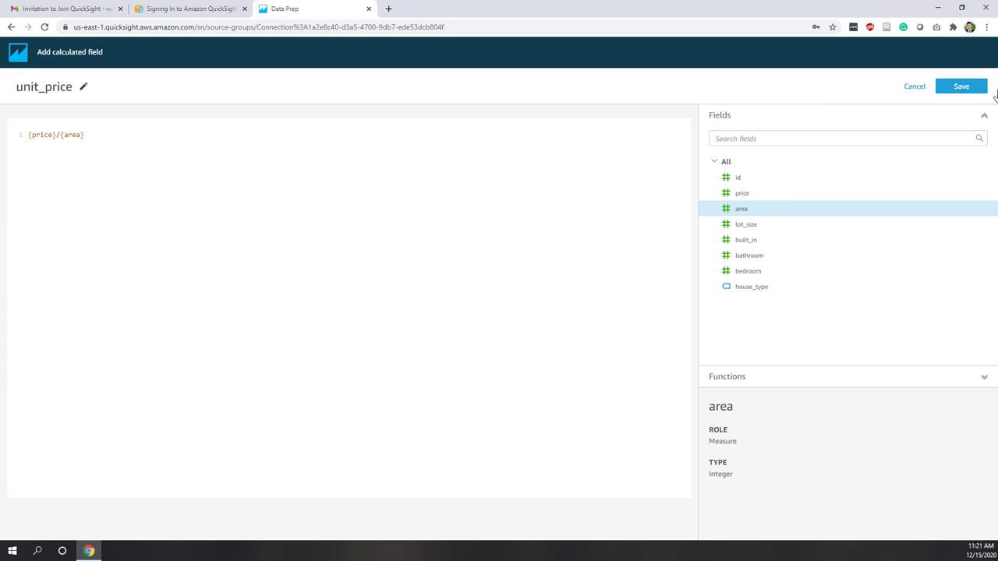
click(971, 92)
click(970, 92)
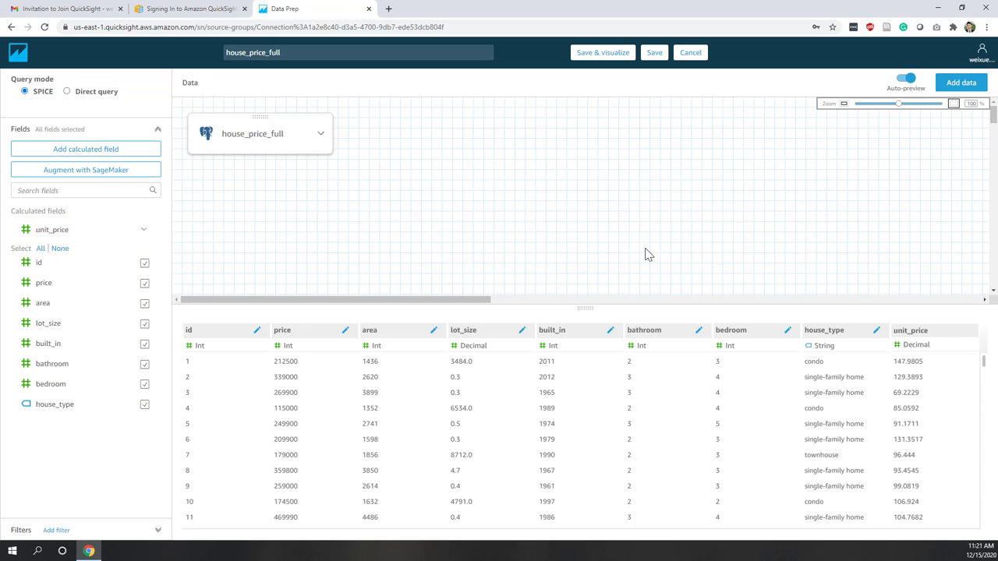
Step: Check the unit_price values in the preview, then save the dataset and visualize it
scroll(903, 401, down, 3)
scroll(904, 400, down, 4)
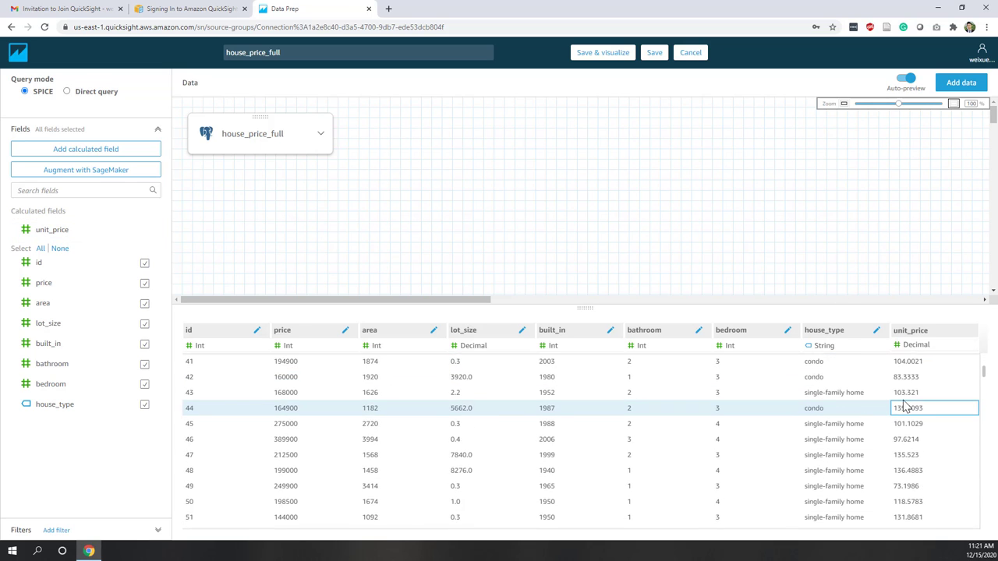
scroll(904, 401, up, 8)
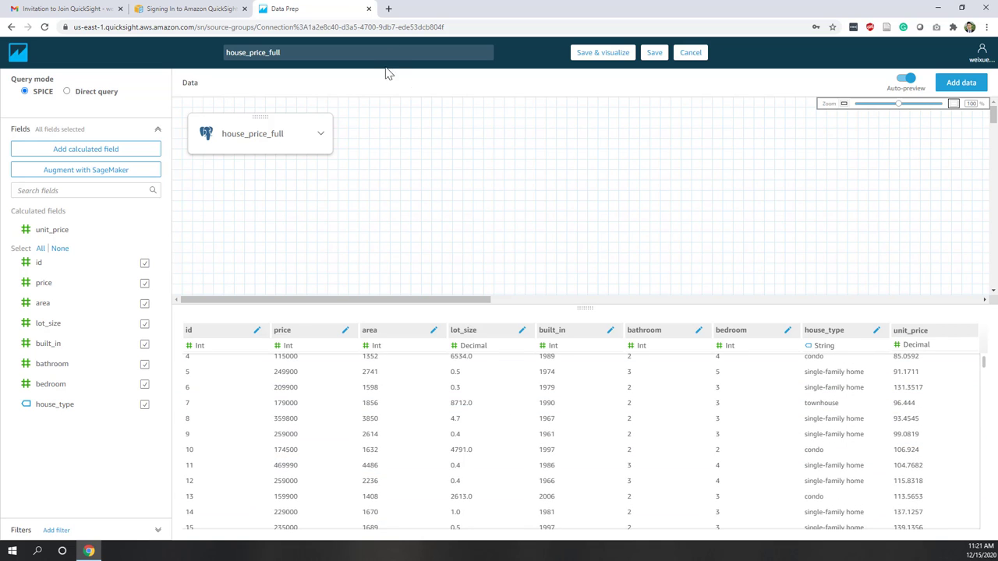
click(592, 55)
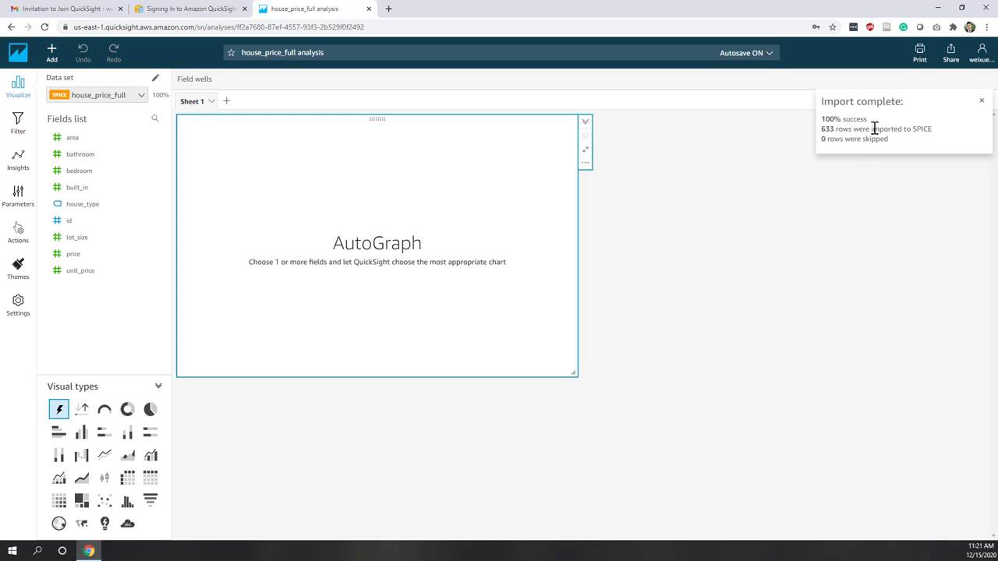
Step: Plot area against bathroom as an AutoGraph scatter plot
click(841, 201)
click(78, 139)
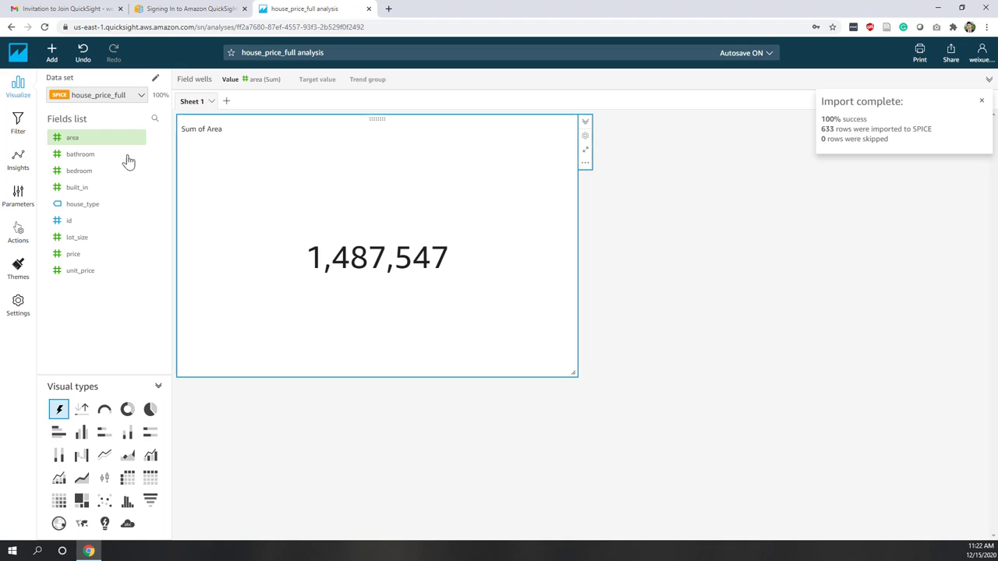
click(91, 155)
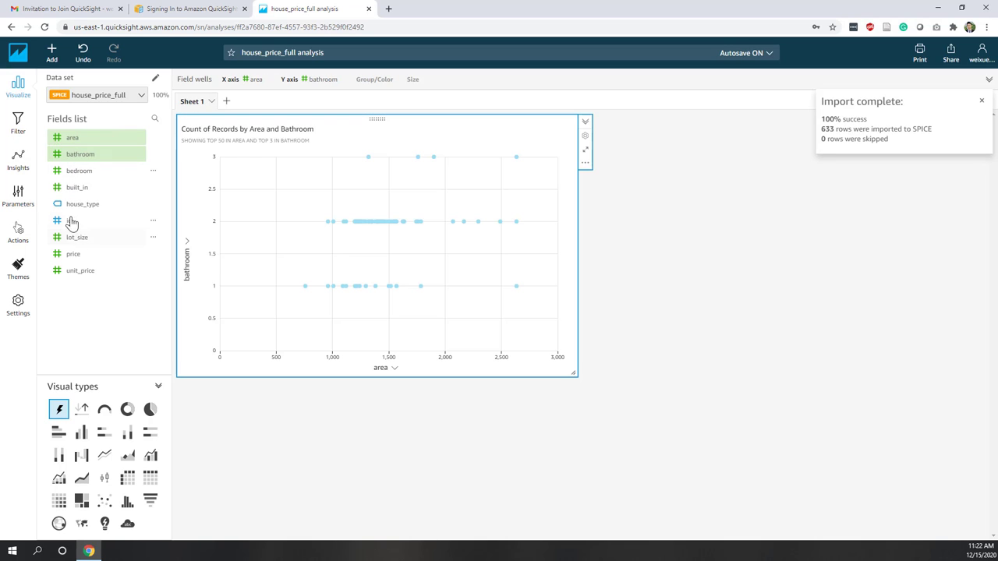
Step: Remove bathroom and area from the field wells, leaving the visual empty
click(326, 83)
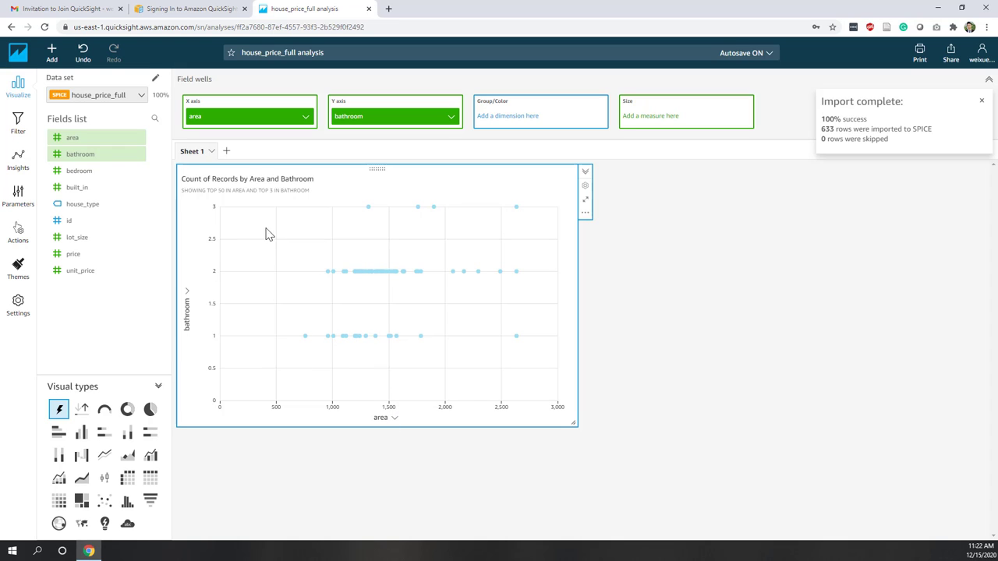
click(100, 153)
click(100, 138)
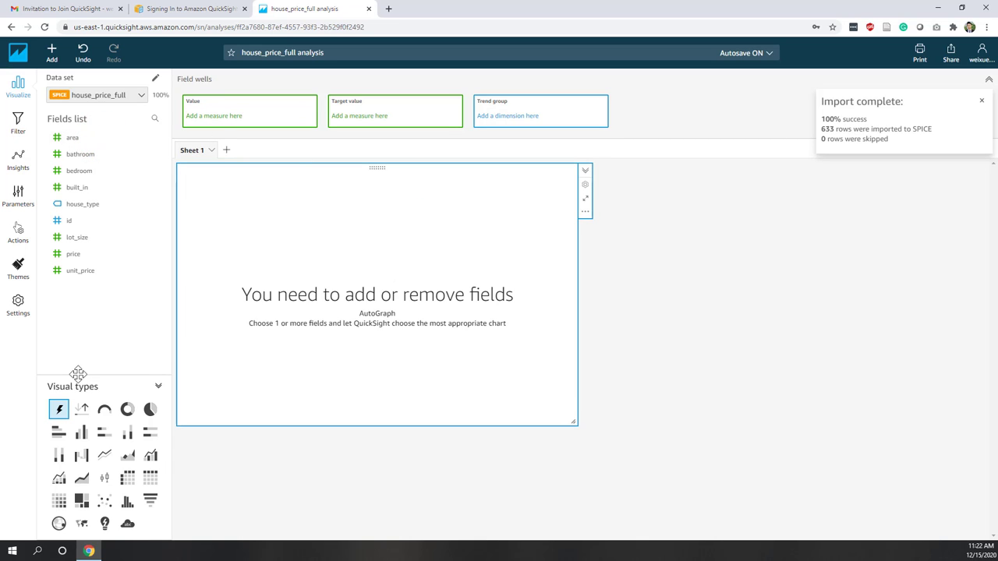
Step: Chart price by house_type as bars, aggregated as average instead of sum
click(81, 255)
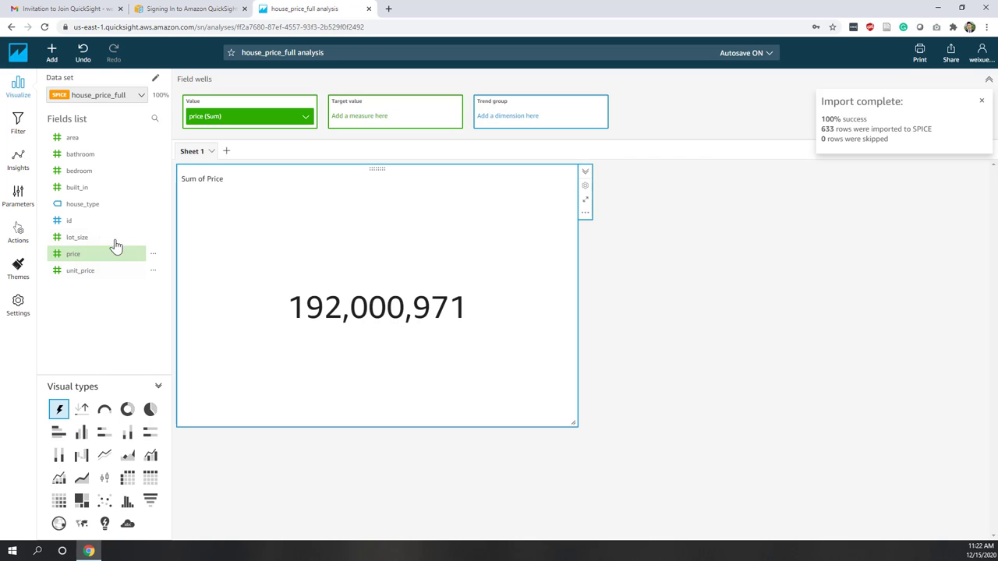
click(83, 205)
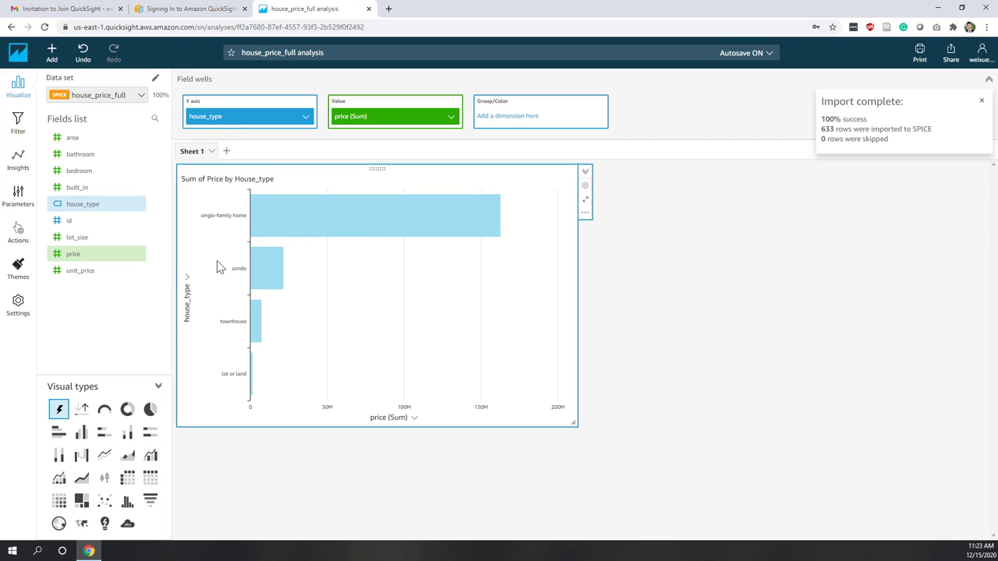
click(451, 118)
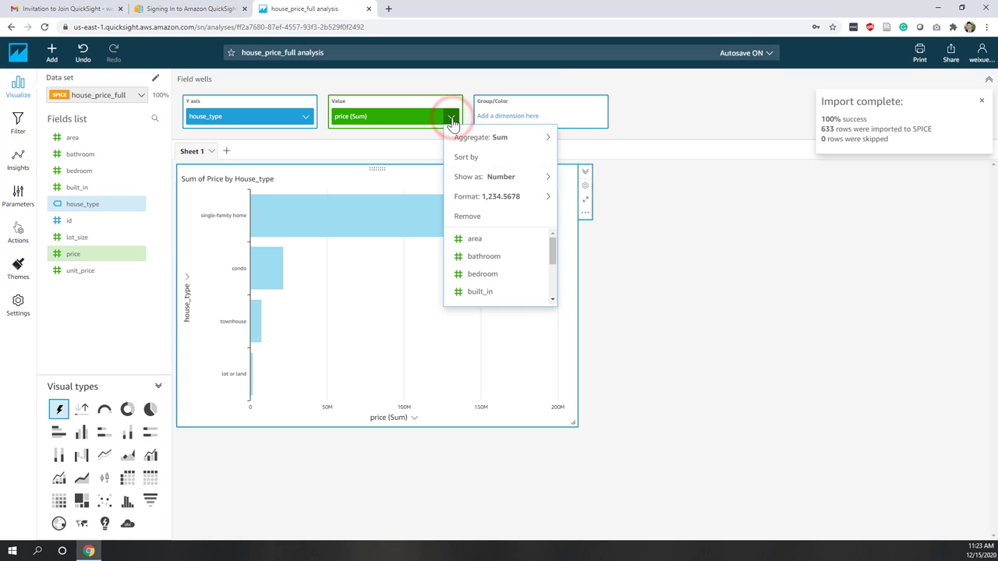
mouse_move(506, 139)
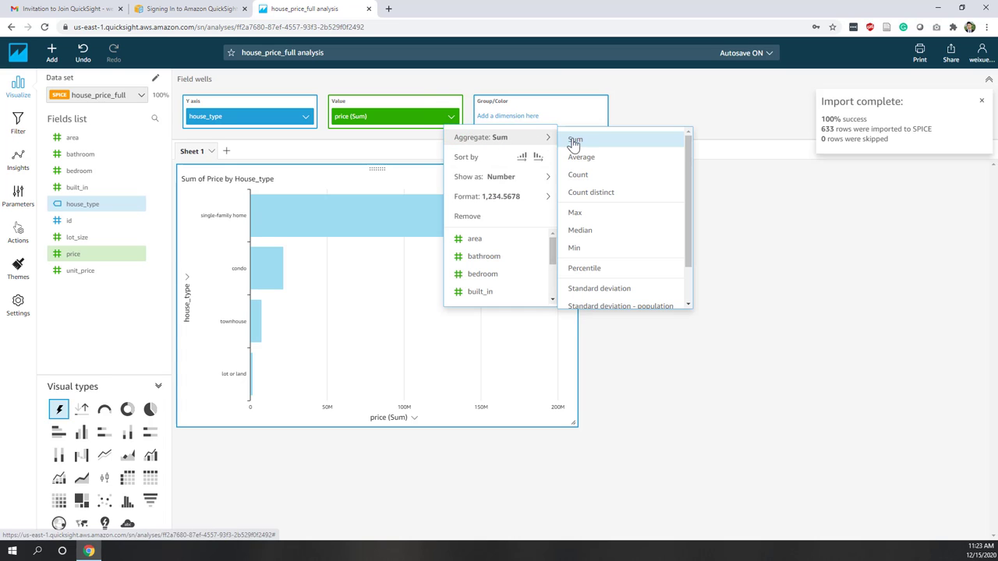
click(597, 158)
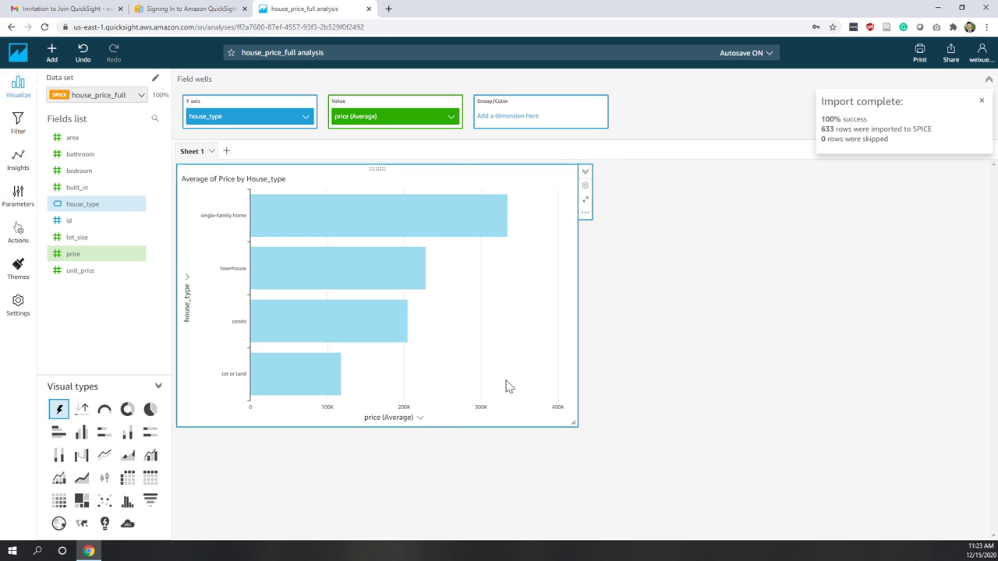
Step: Sort the bars by average price and show the values as currency
click(451, 117)
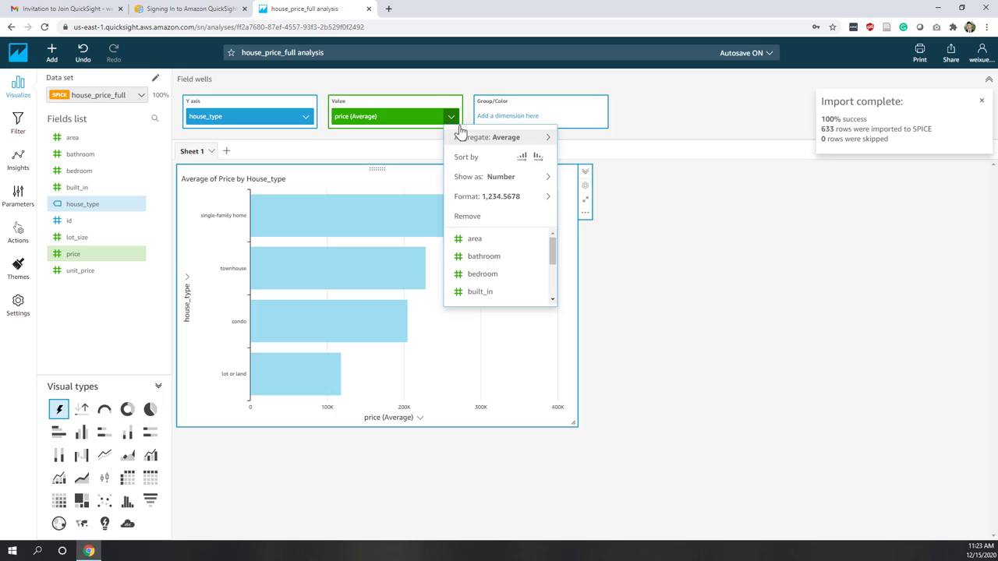
click(523, 158)
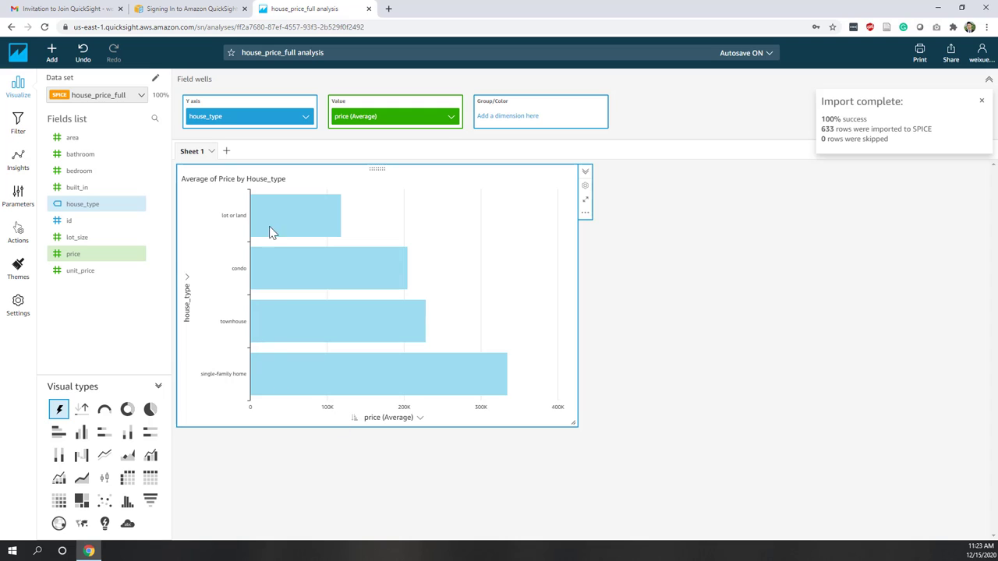
click(451, 117)
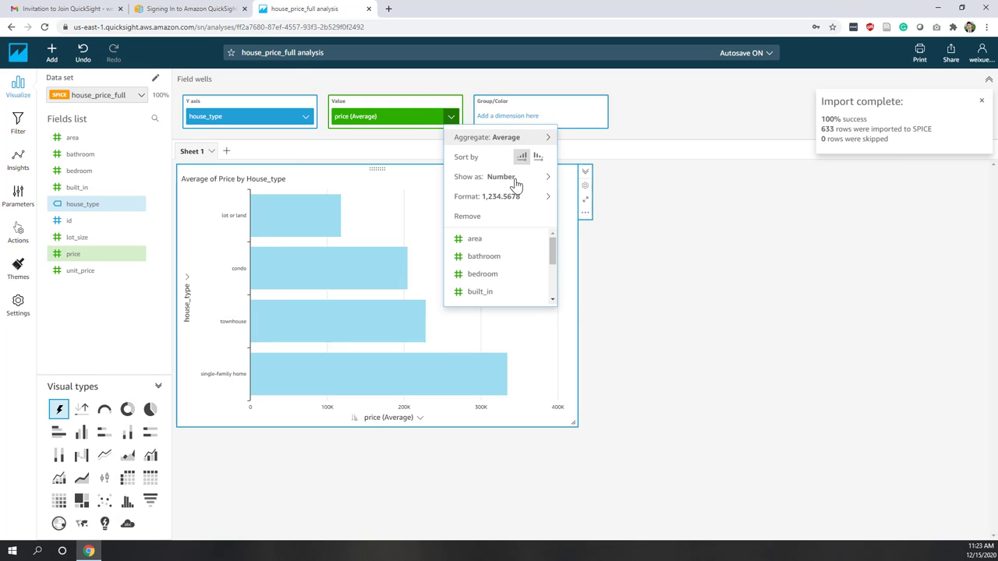
mouse_move(552, 182)
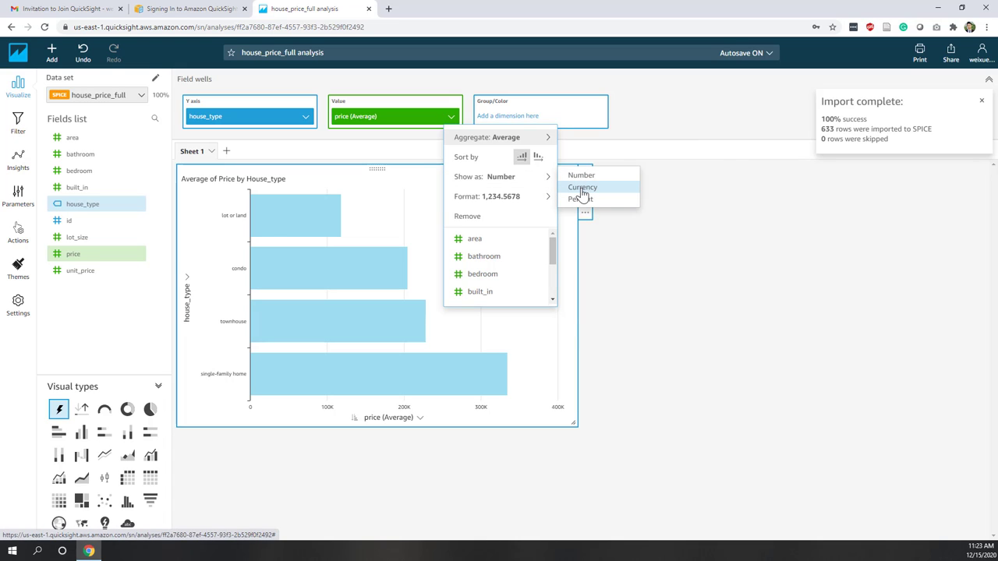
click(582, 188)
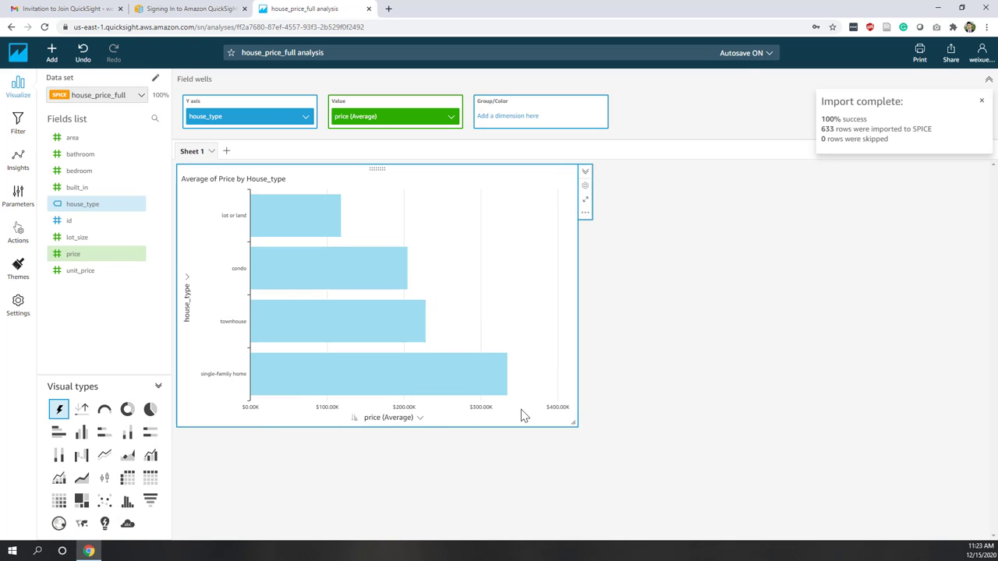
Step: Replace price with lot_size as the charted value
click(453, 117)
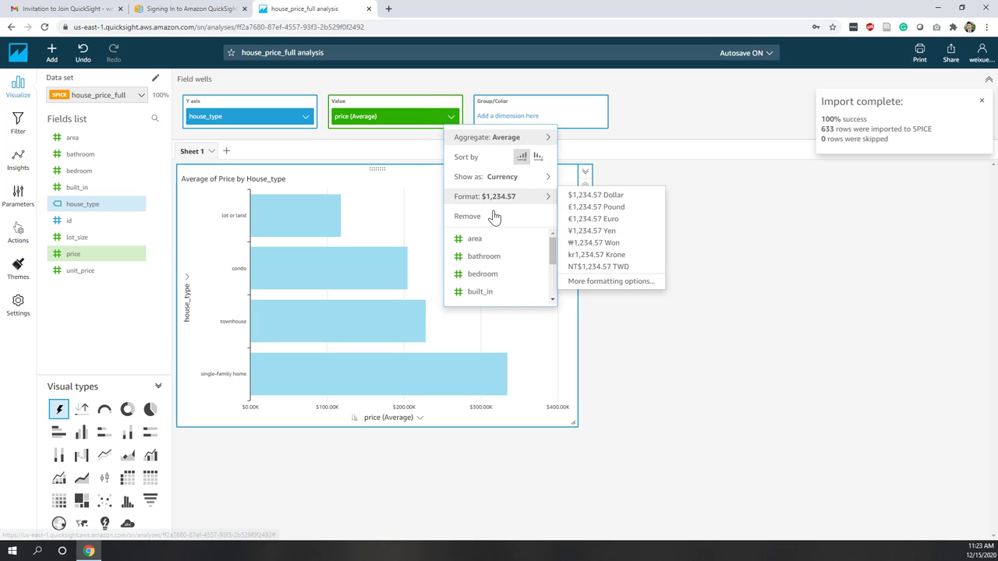
scroll(510, 282, down, 3)
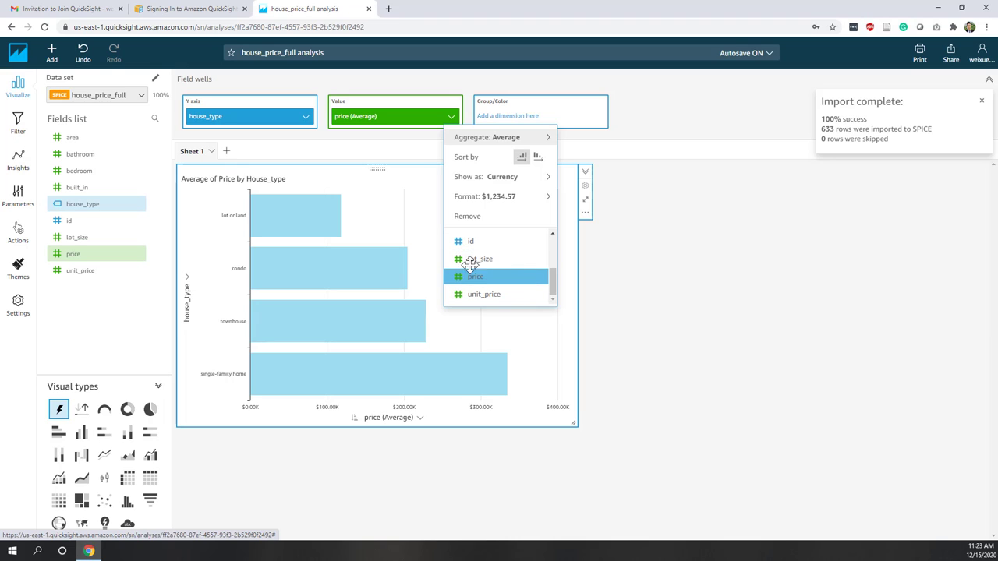
click(477, 259)
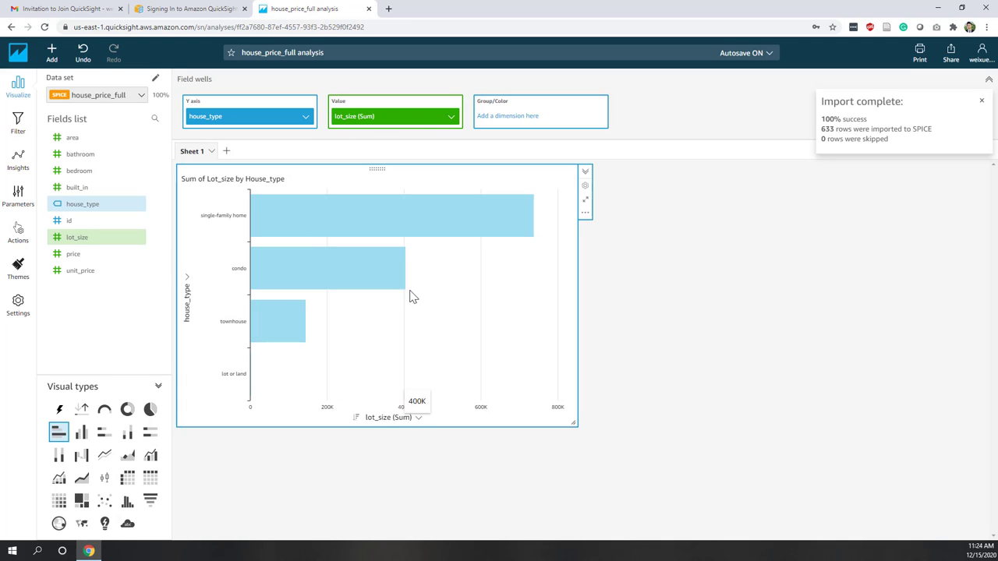
Step: Add price to the Value well and remove lot_size from the chart
mouse_move(457, 209)
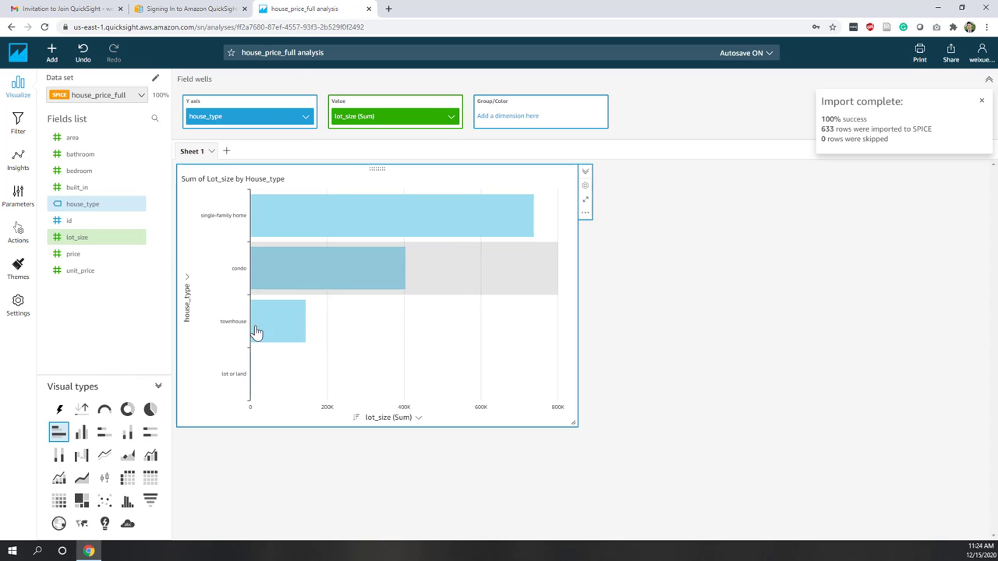
click(452, 119)
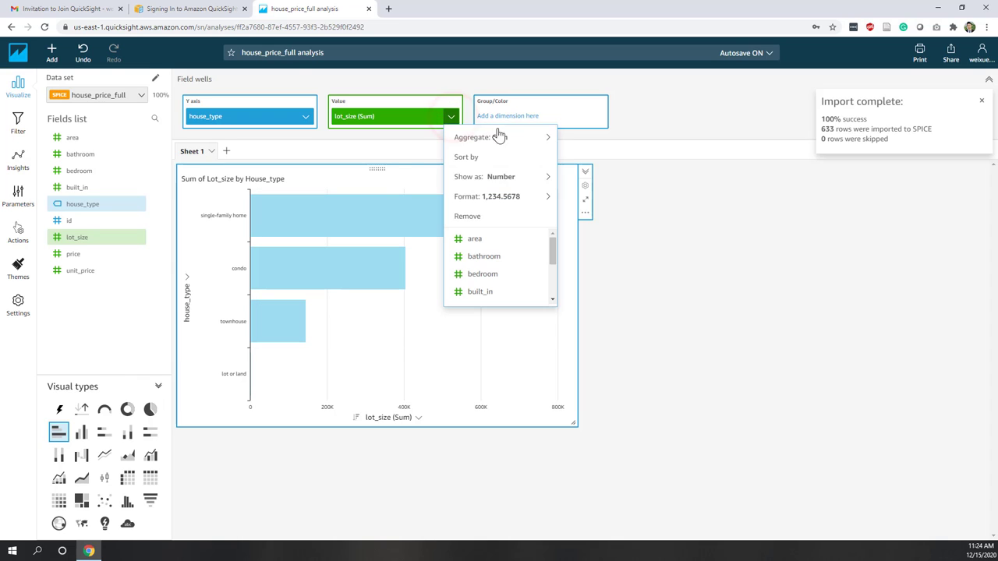
click(759, 243)
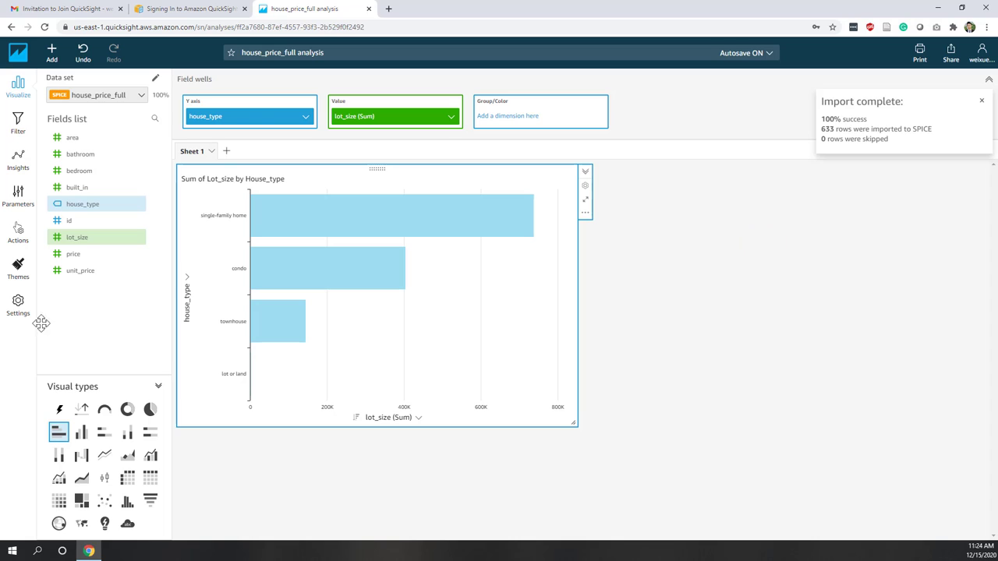
drag(78, 255, 413, 101)
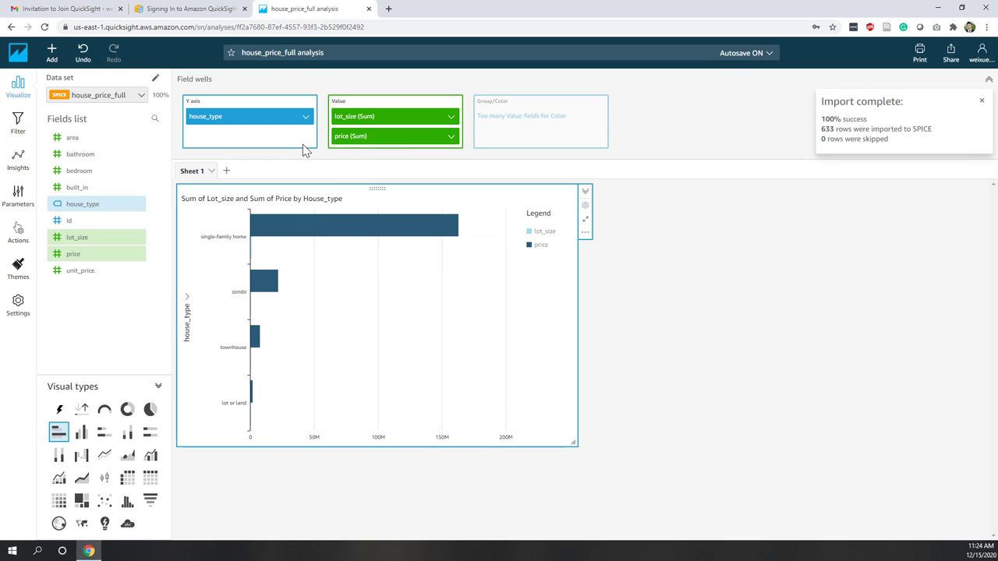
drag(496, 141, 648, 316)
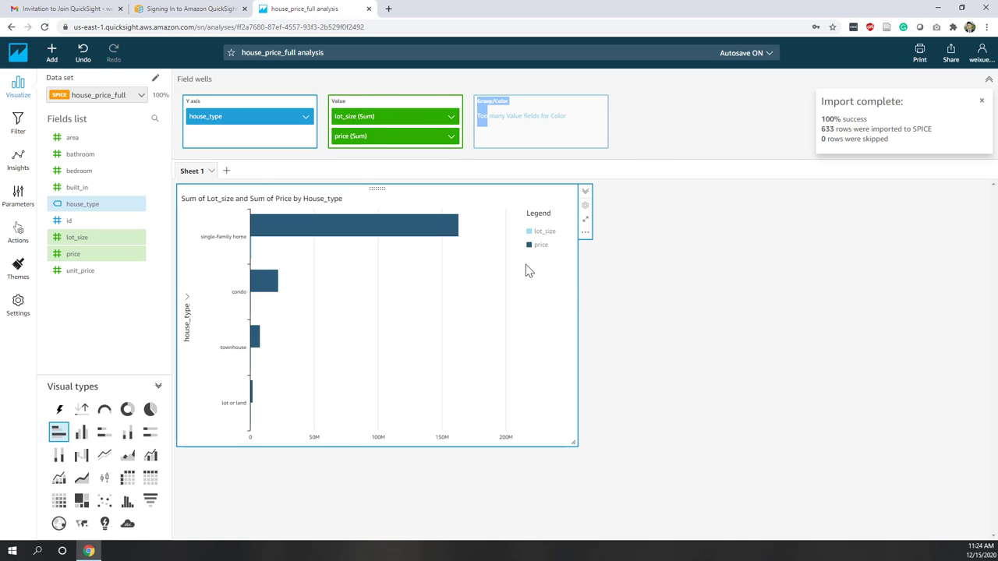
click(450, 117)
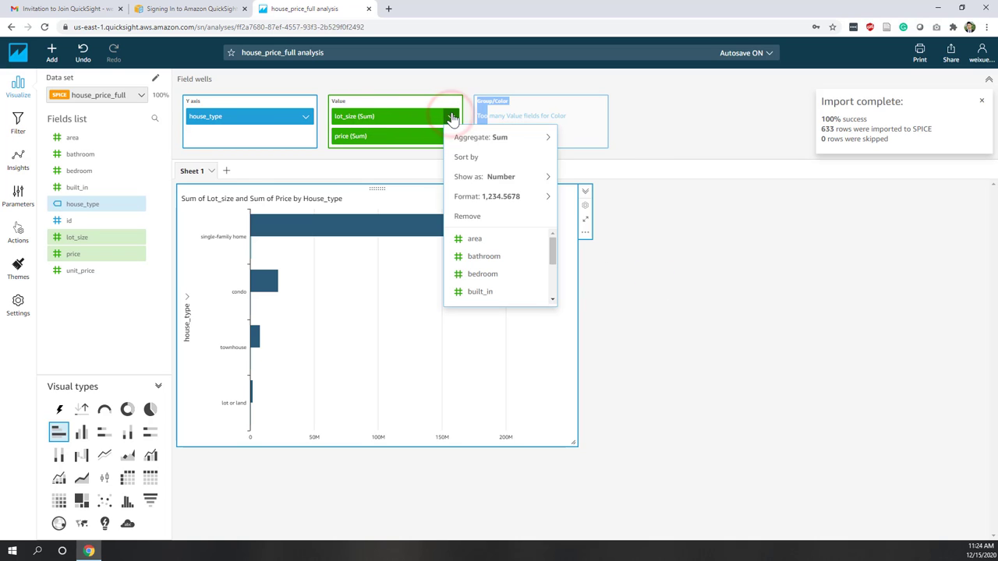
click(476, 216)
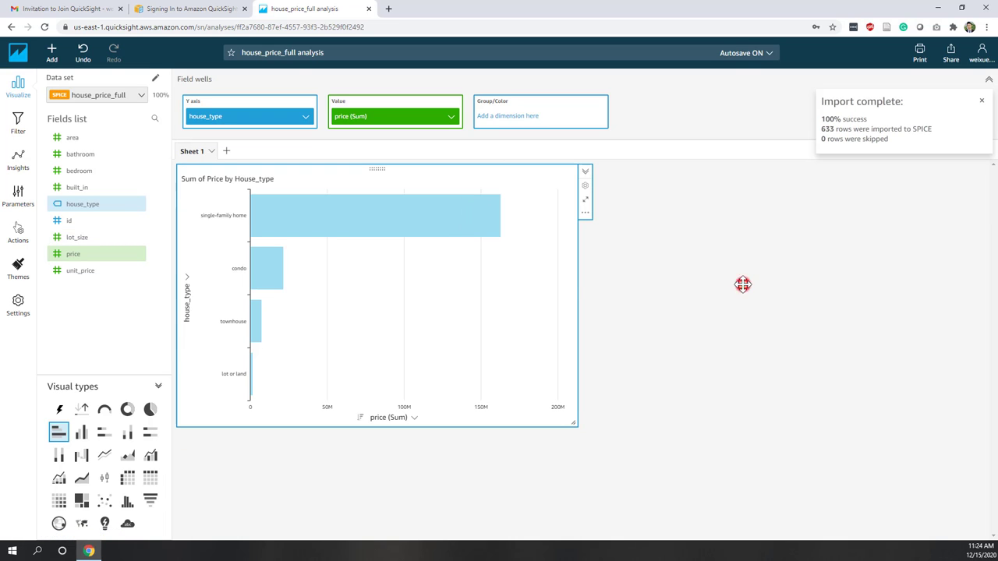
Step: Colour the price bars by id, then remove the id grouping again
click(89, 333)
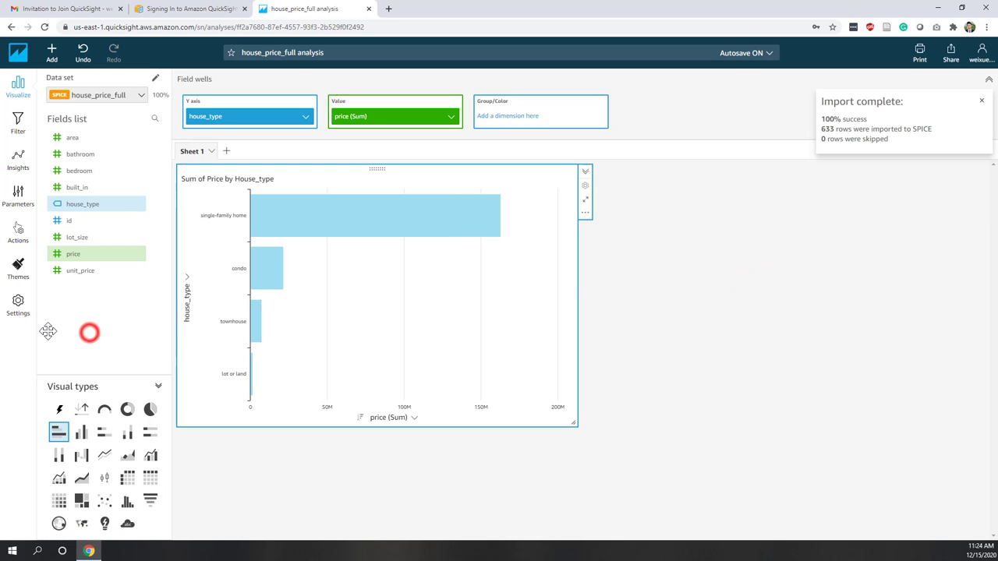
click(69, 223)
drag(69, 223, 529, 126)
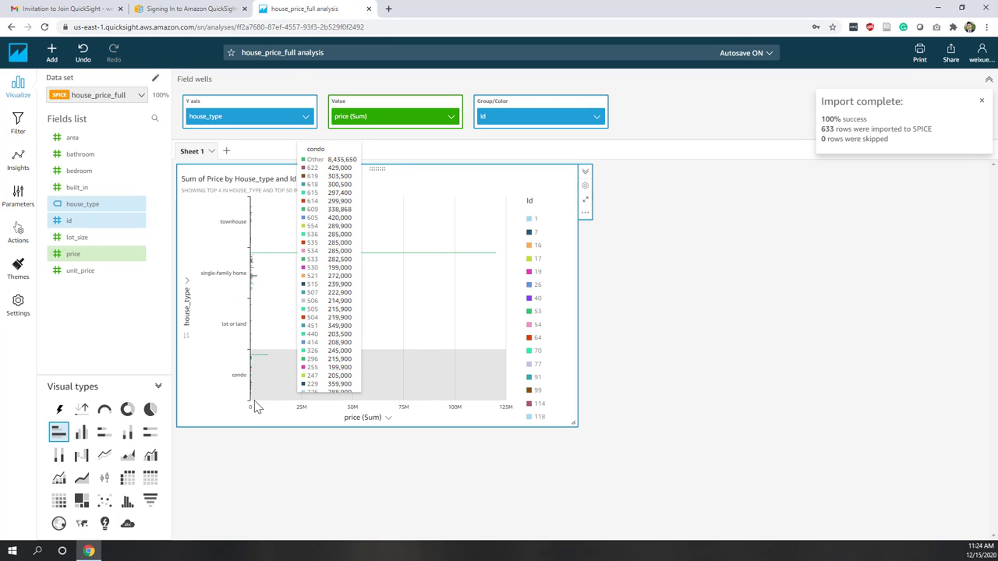
click(597, 118)
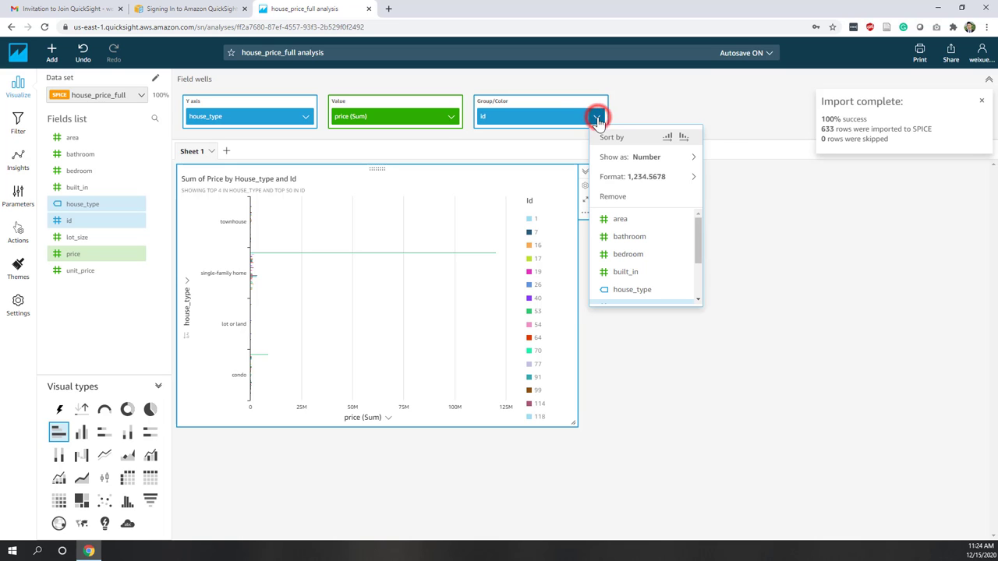
click(614, 197)
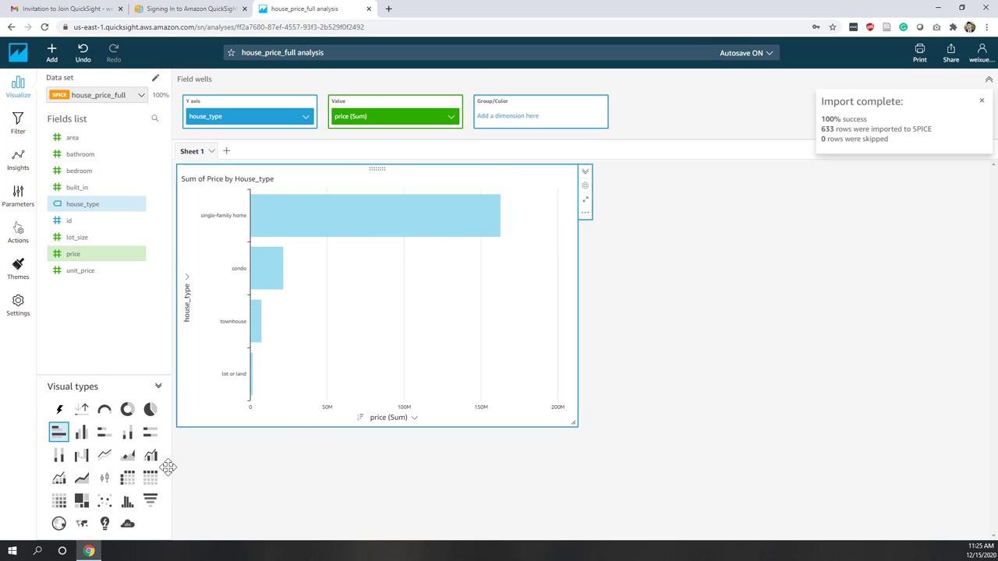
Step: Try vertical bar, box plot and tree map views before choosing a word cloud of price by house_type
click(83, 434)
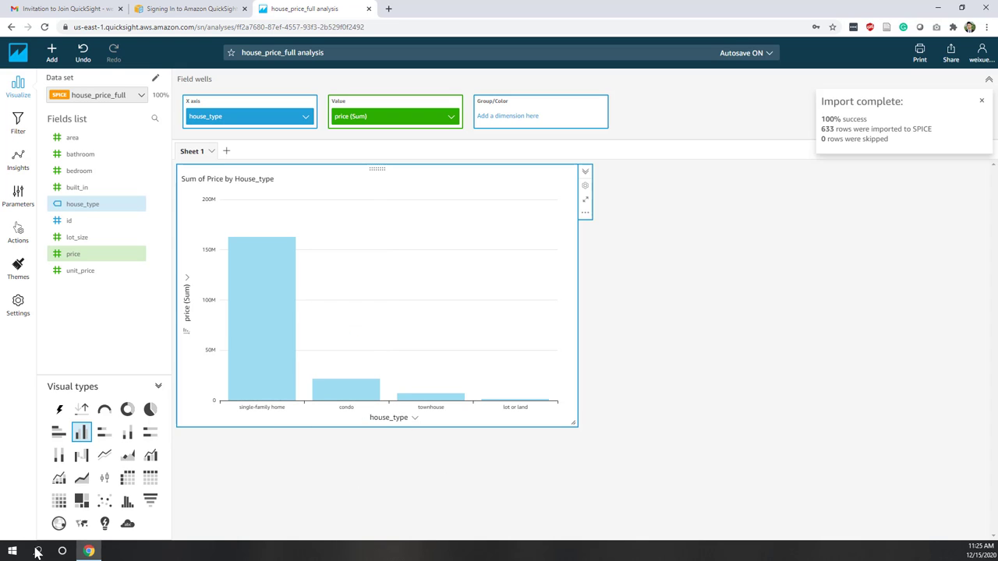
click(104, 478)
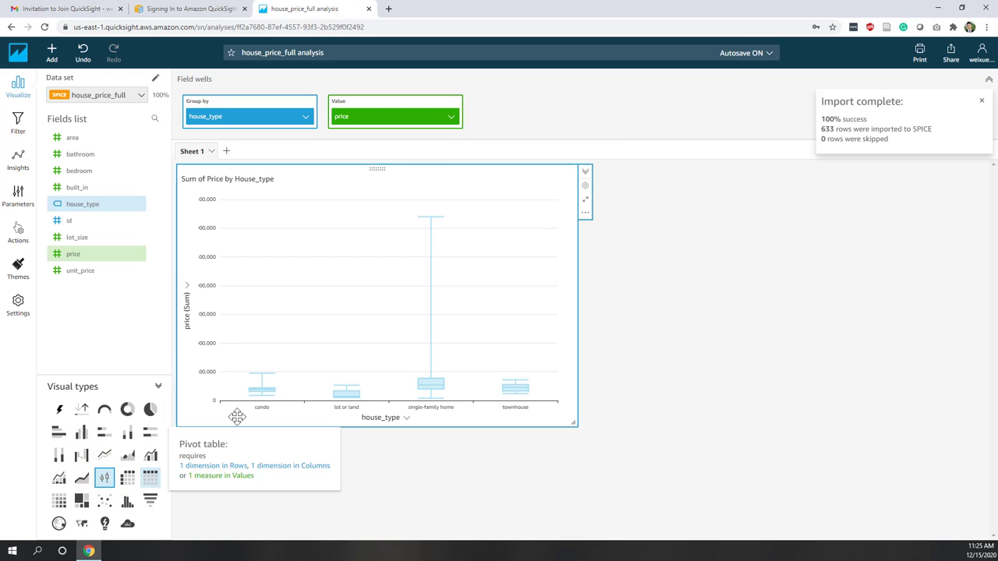
click(81, 502)
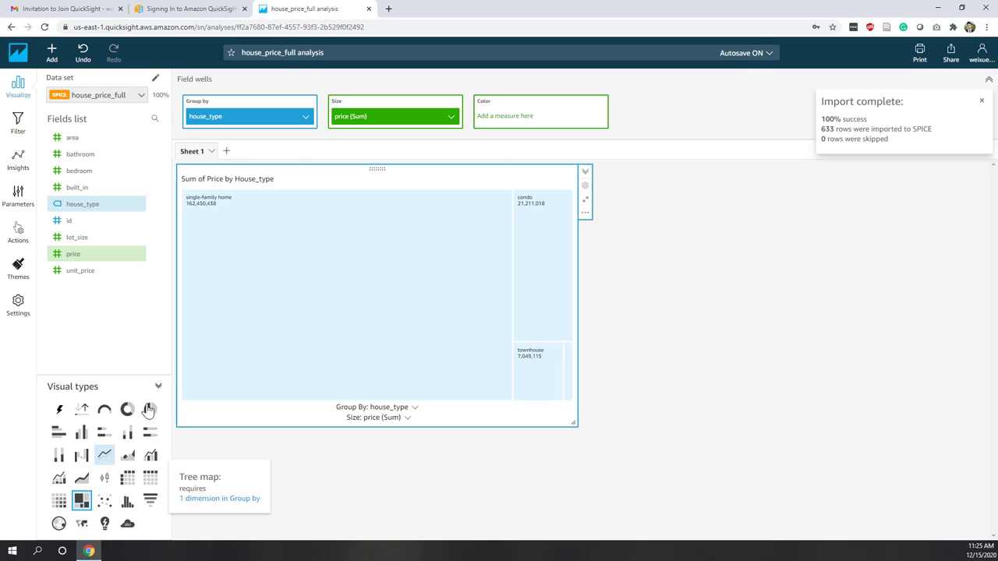
click(128, 525)
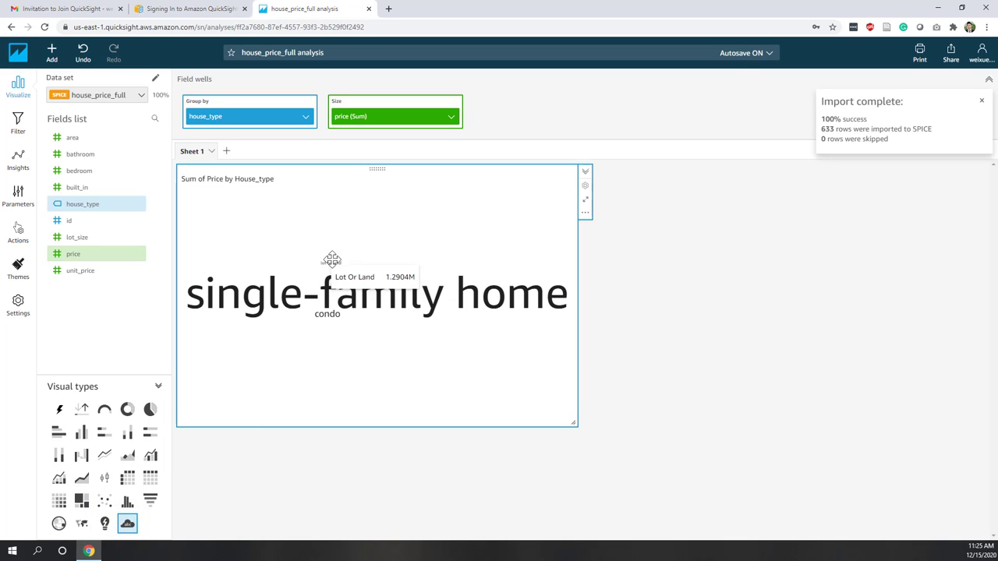
mouse_move(409, 271)
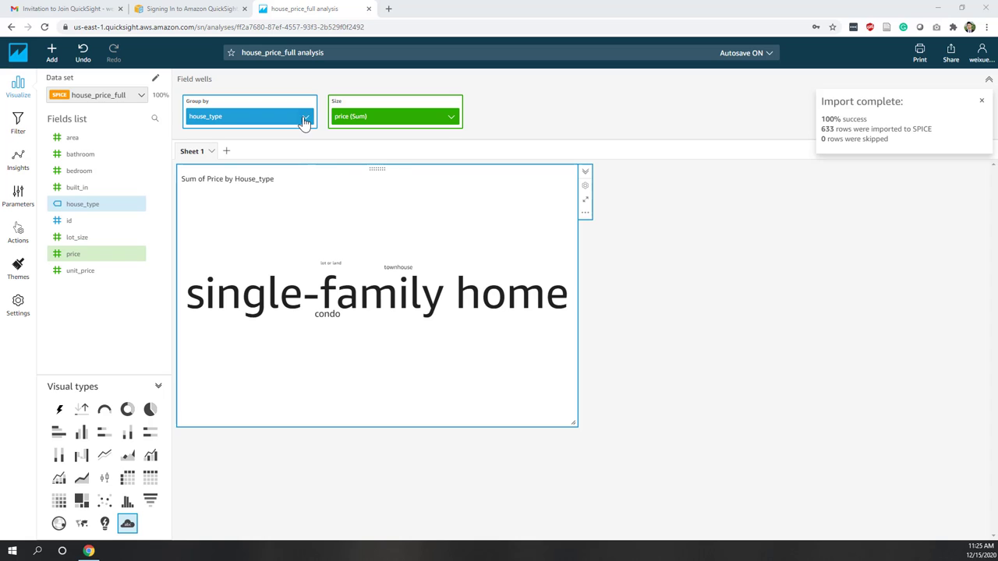
Step: Clear house_type and price from the word cloud, then add house_type back as the grouping
click(304, 117)
click(319, 190)
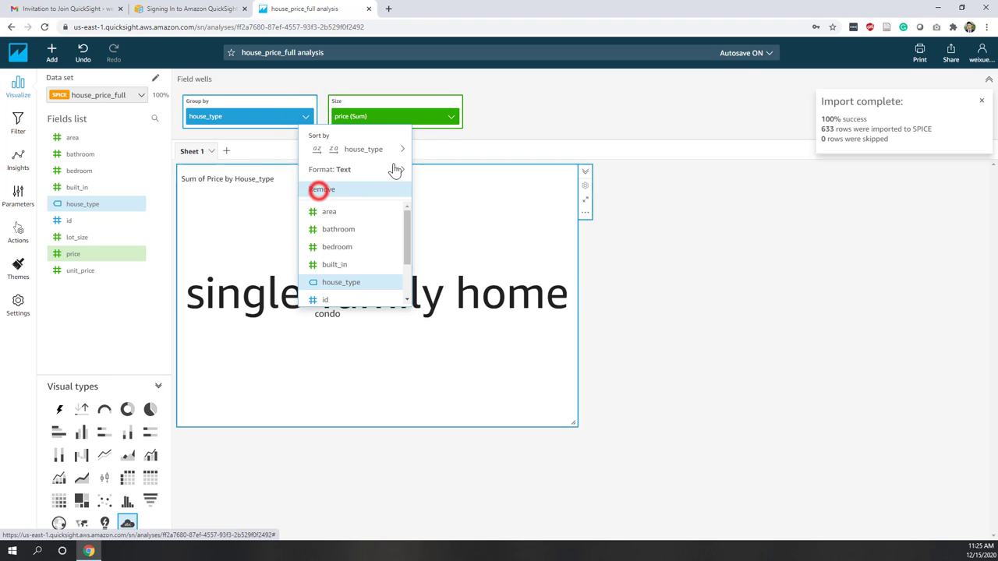
click(452, 116)
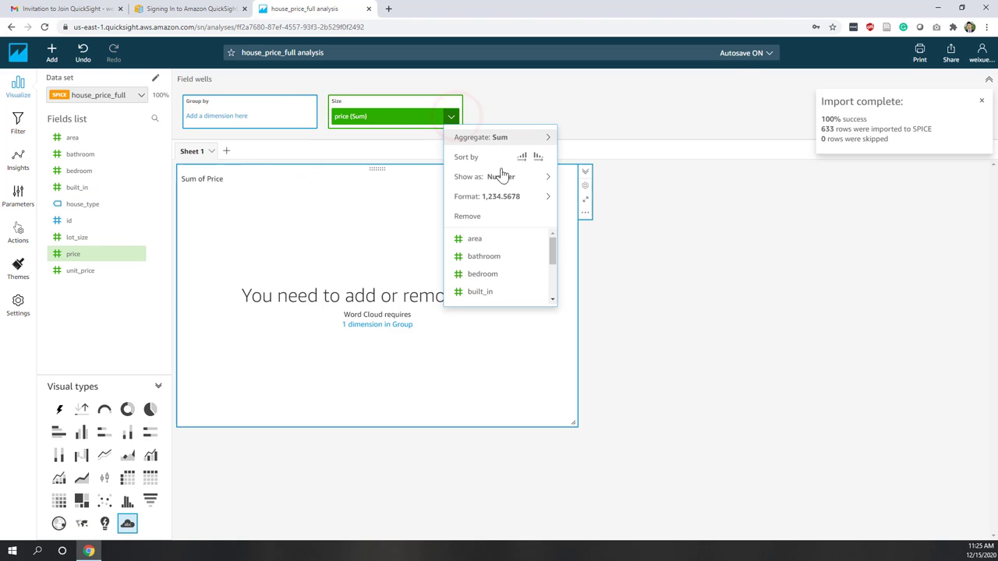
click(503, 217)
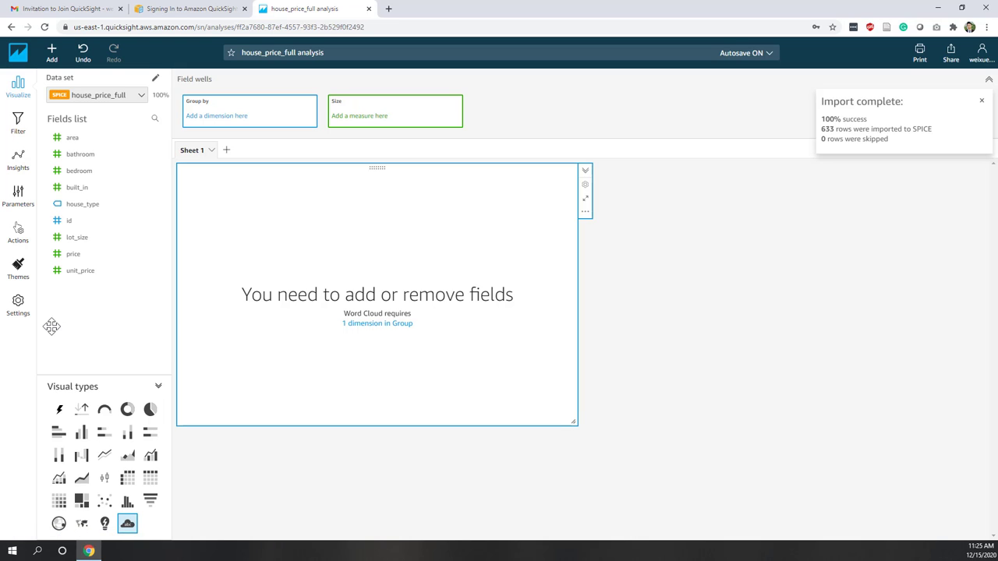
click(98, 210)
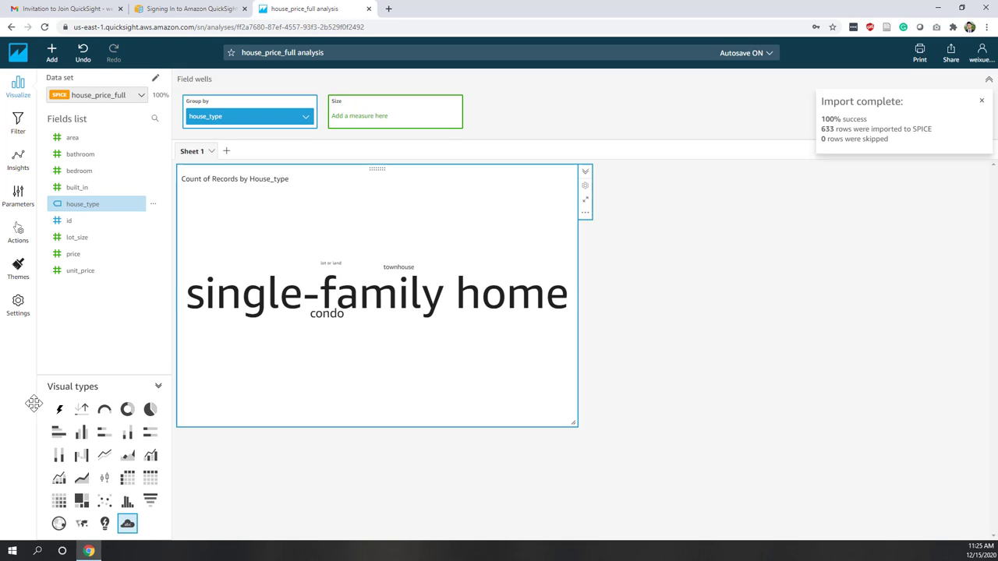
Step: Switch to AutoGraph and put house_type in the Value well as a count
click(58, 409)
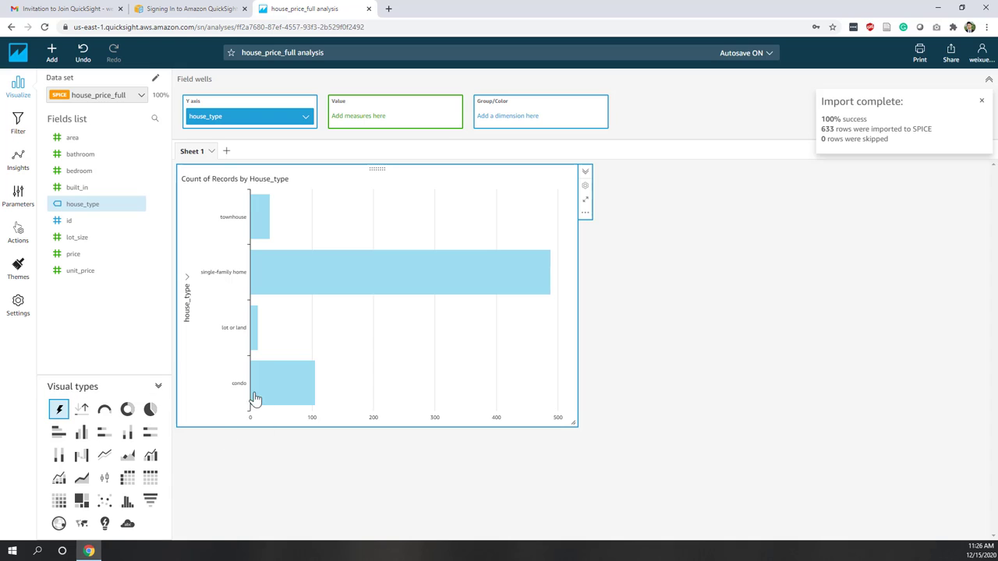
mouse_move(265, 232)
mouse_move(261, 197)
drag(94, 207, 363, 128)
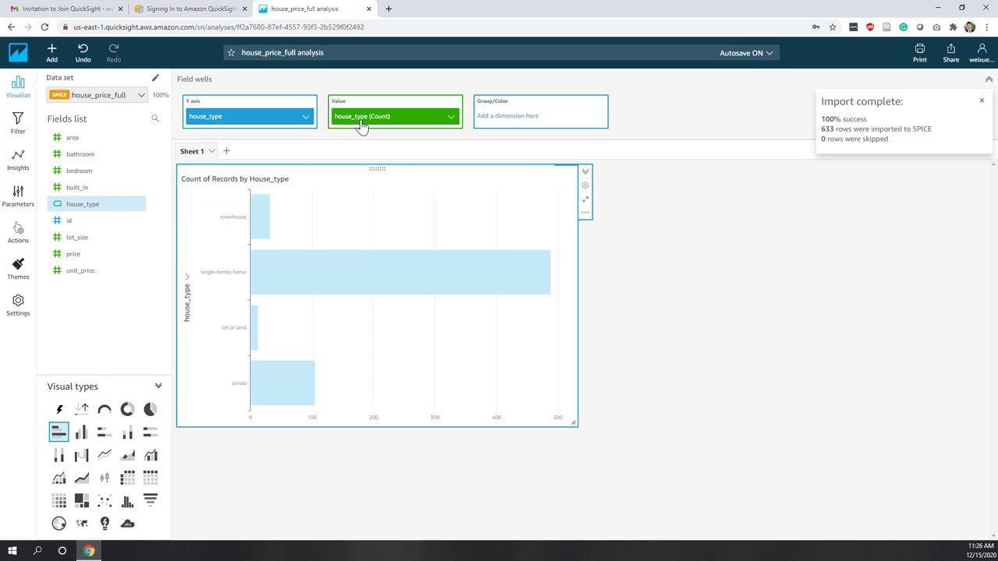
Step: Sort the house type count bars ascending, then descending so the largest is on top
click(450, 119)
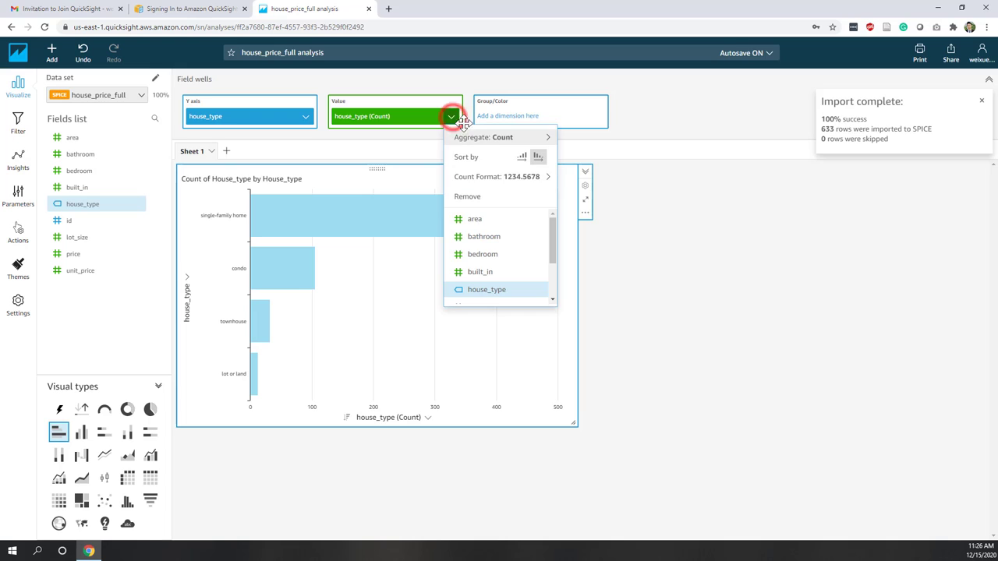
mouse_move(481, 142)
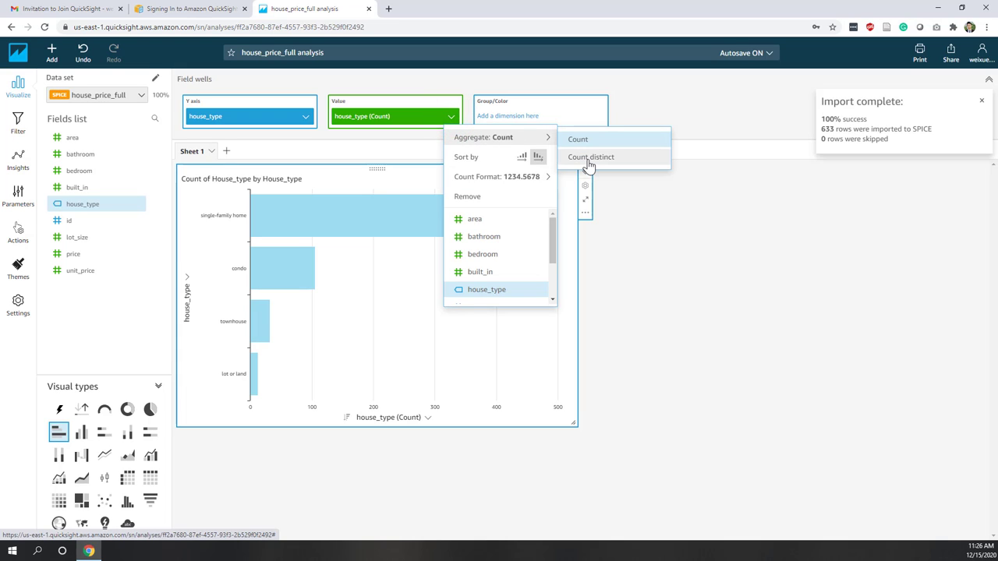
click(520, 159)
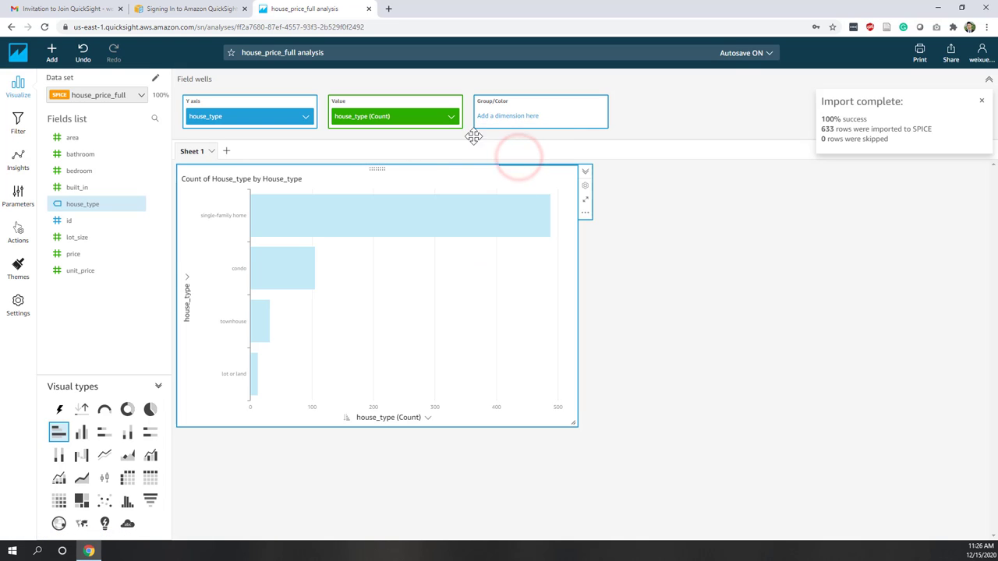
click(452, 120)
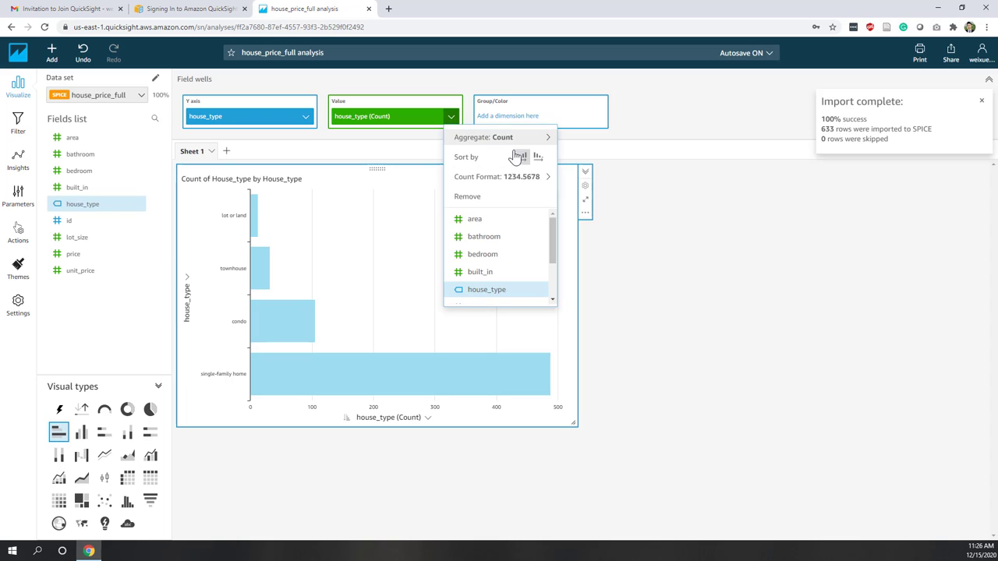
click(536, 157)
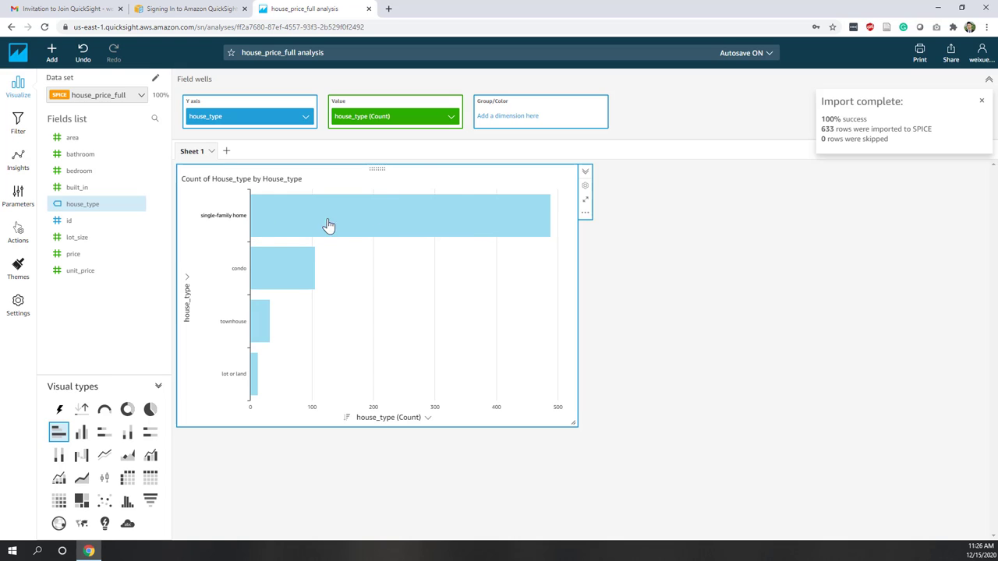
click(671, 324)
Step: Add a new visual, dismiss the import notice, and plot unit_price against built_in
click(51, 50)
click(52, 77)
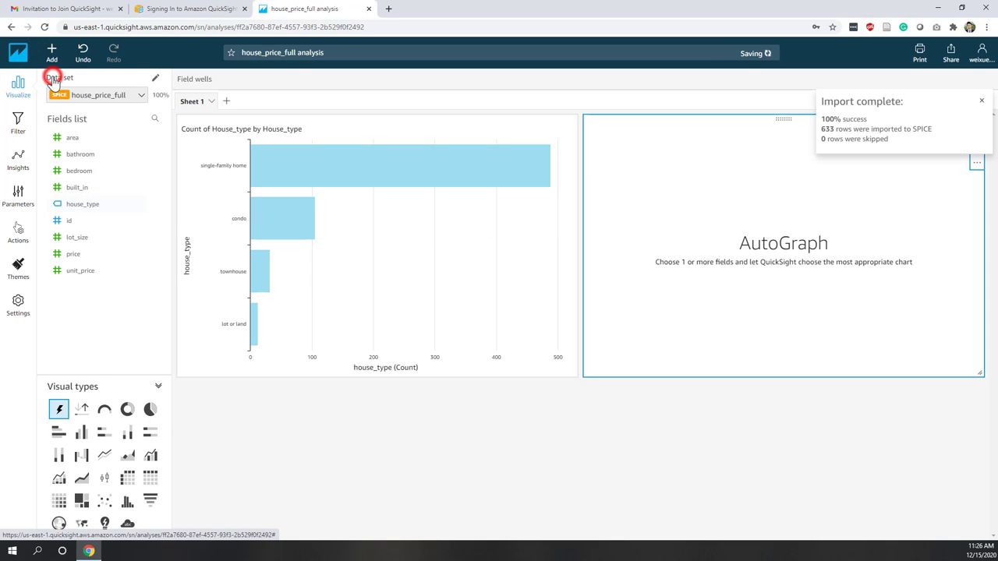
click(982, 102)
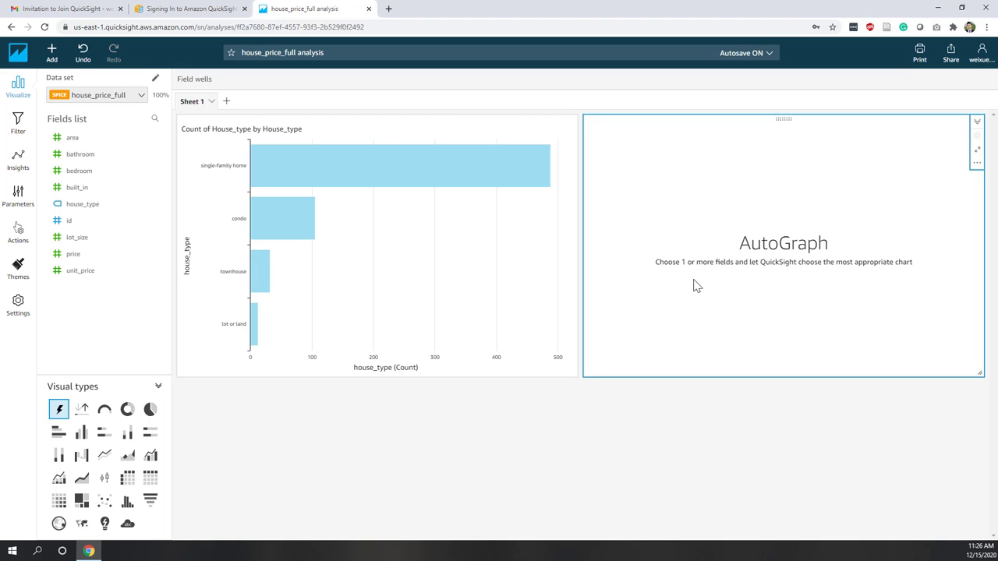
click(83, 272)
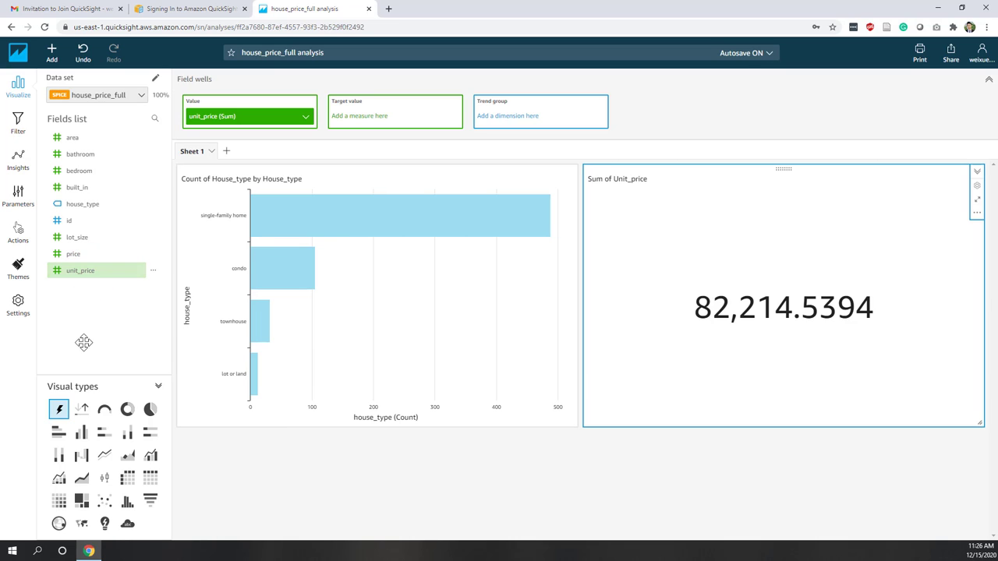
click(82, 188)
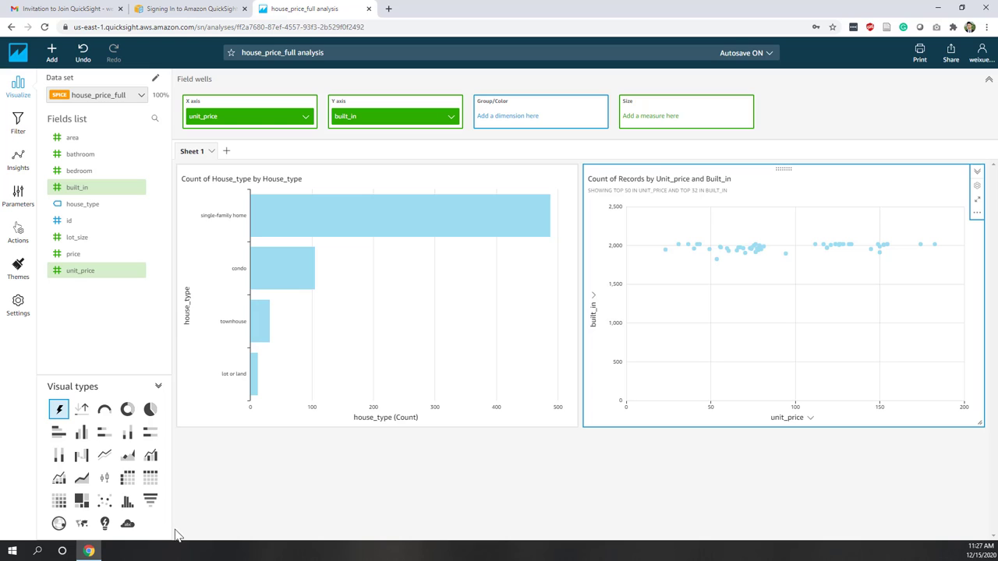
Step: Convert the second visual to a line chart with built_in on the X axis, sorted ascending by built_in
click(105, 460)
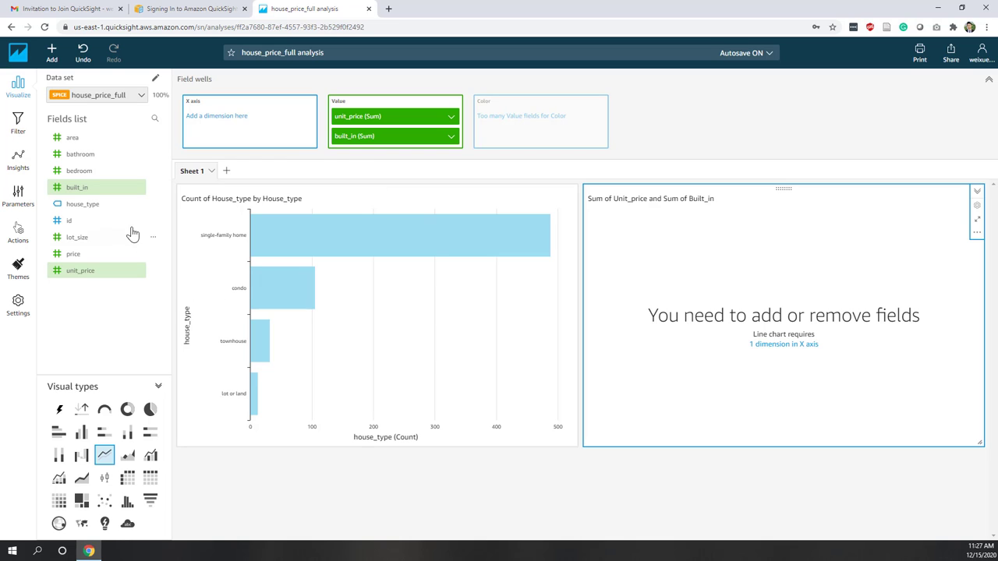
drag(357, 137, 248, 141)
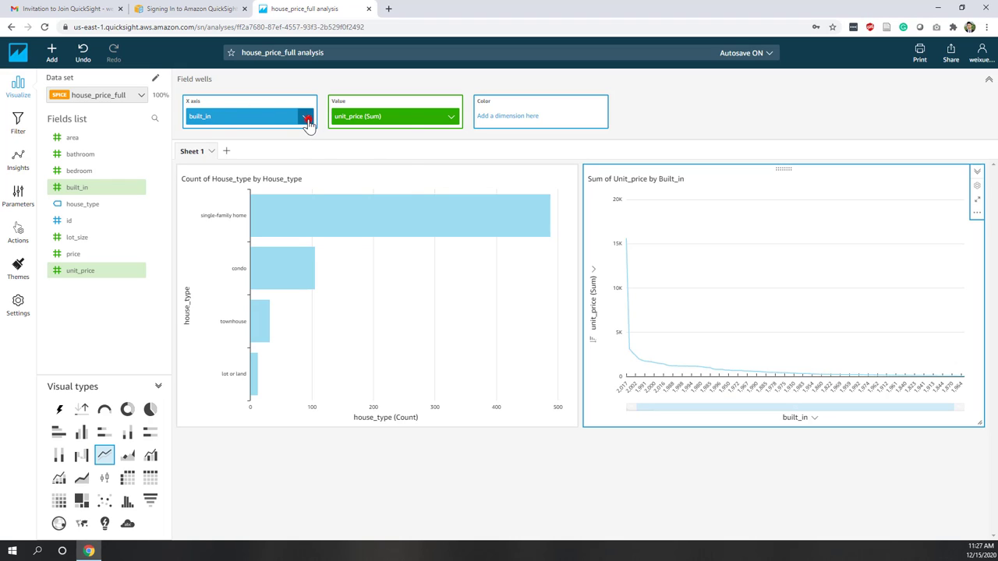
click(306, 117)
mouse_move(363, 152)
mouse_move(369, 173)
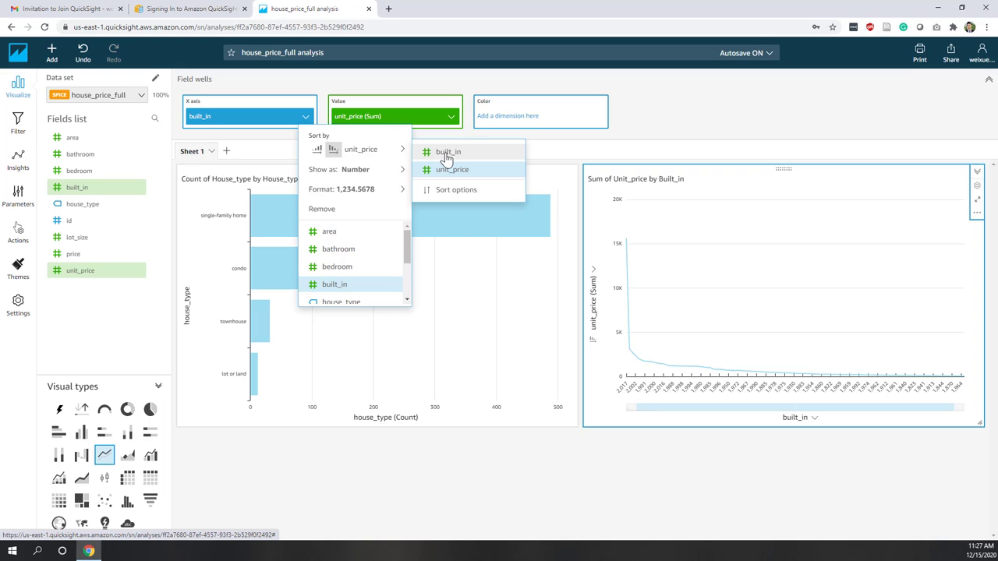
click(446, 158)
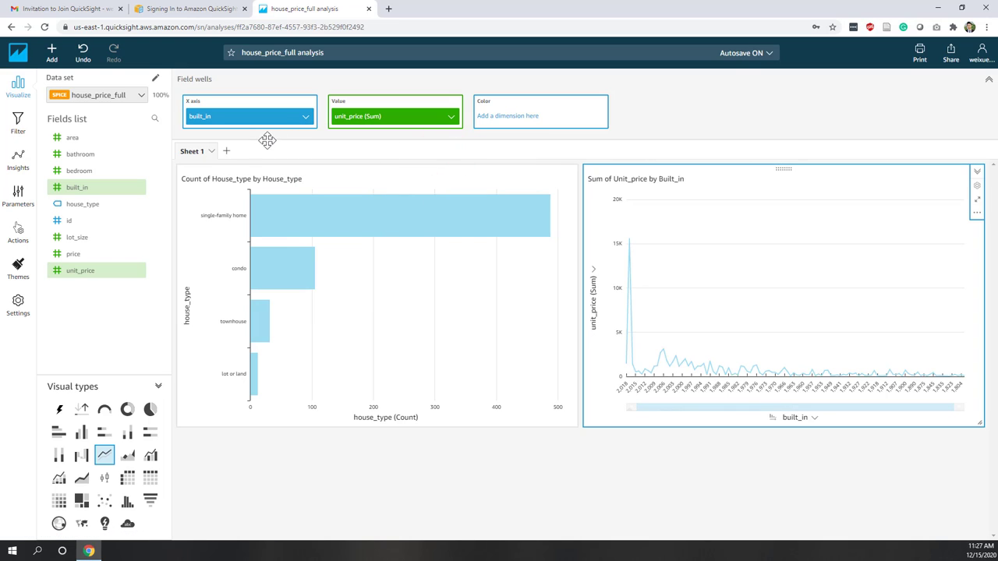
click(305, 117)
mouse_move(316, 155)
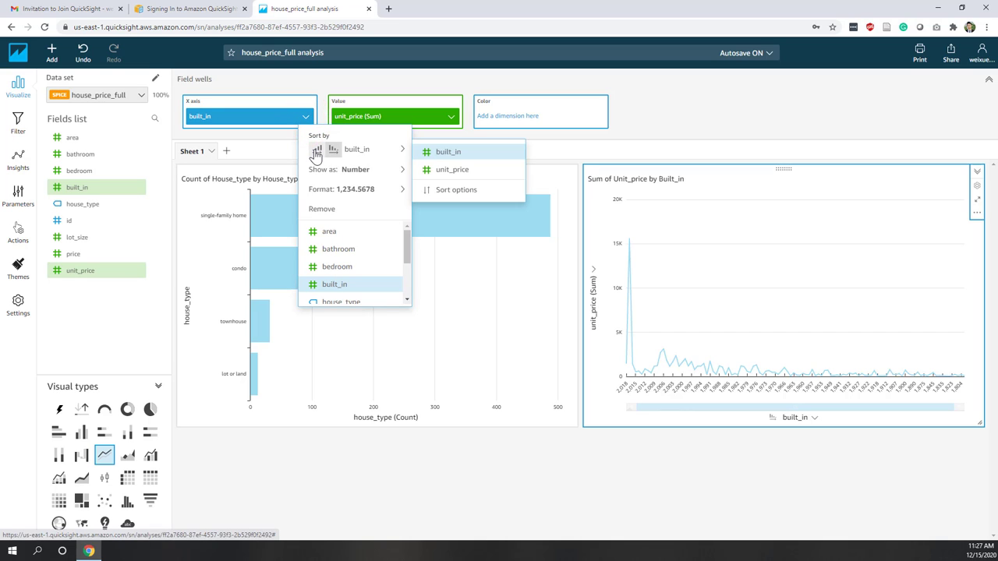
click(316, 152)
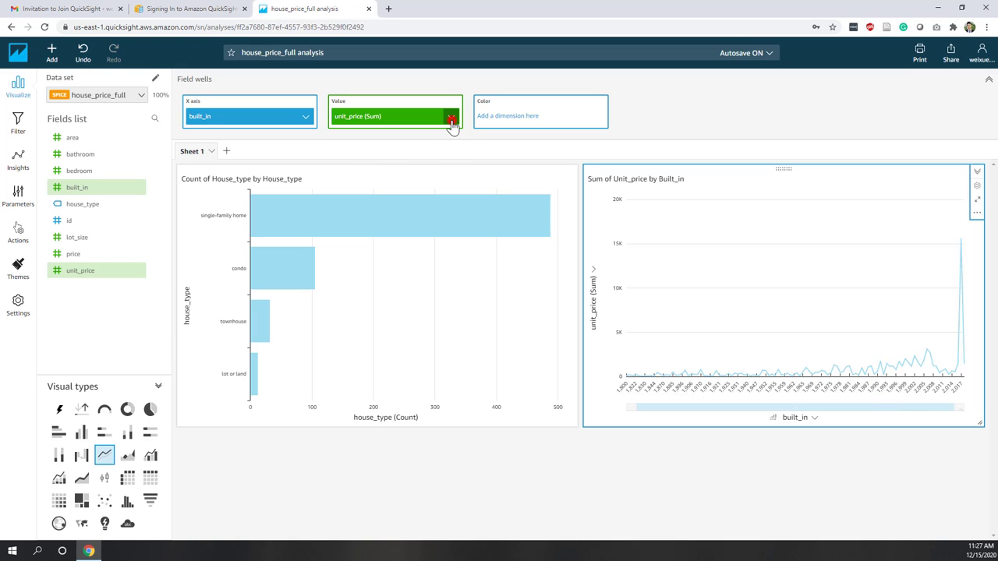
click(451, 120)
Step: Average unit_price per built_in year and narrow the line chart's range to recent decades
mouse_move(512, 147)
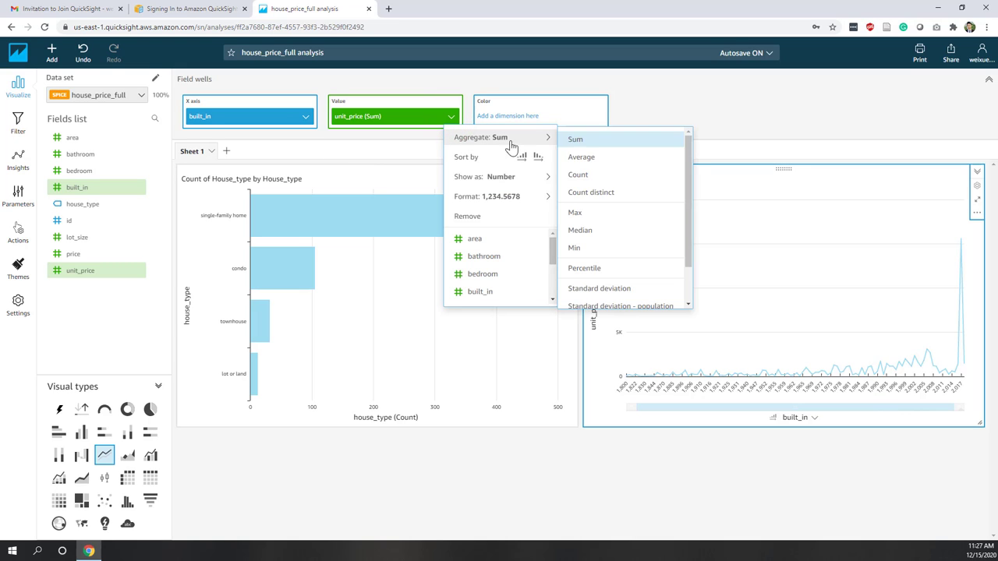
click(586, 156)
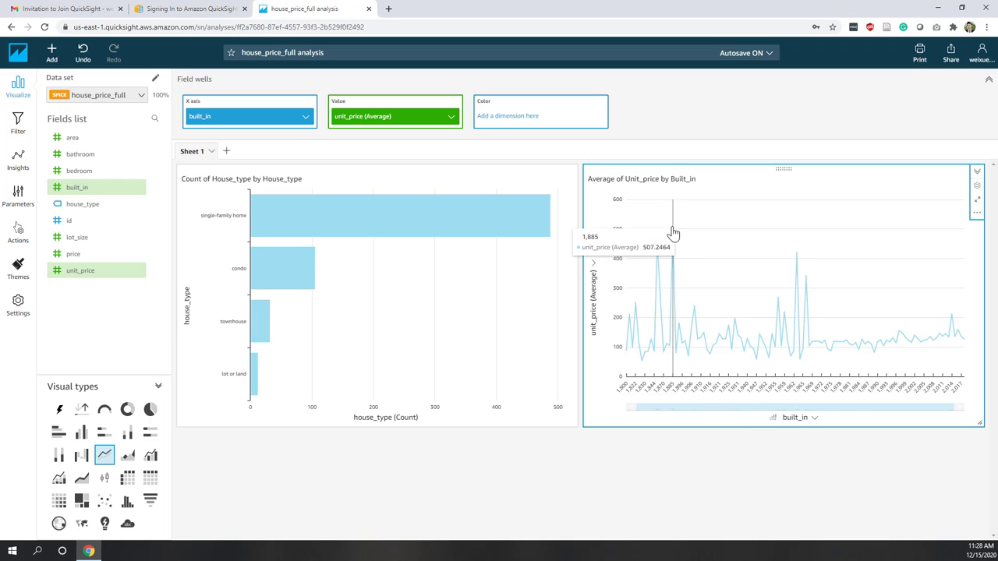
click(638, 408)
drag(646, 407, 872, 410)
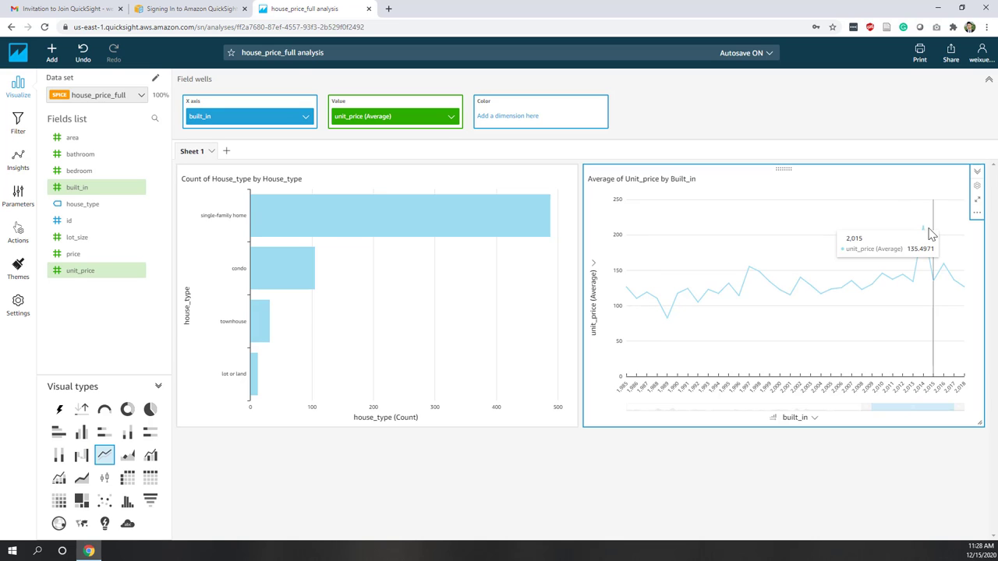
mouse_move(867, 408)
mouse_down()
mouse_move(930, 407)
mouse_move(857, 407)
mouse_up()
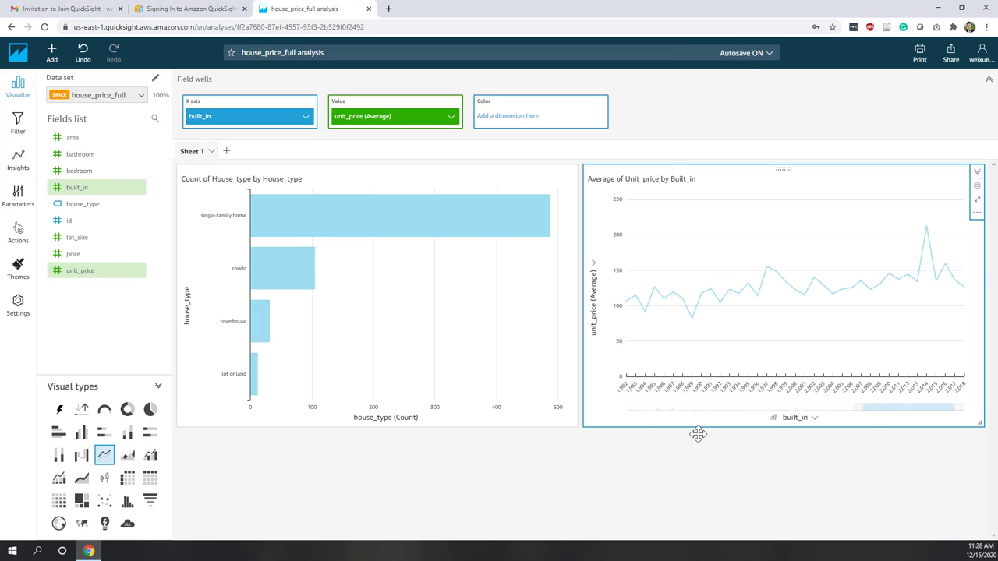
Step: Add a third, empty AutoGraph visual below the existing charts
click(609, 475)
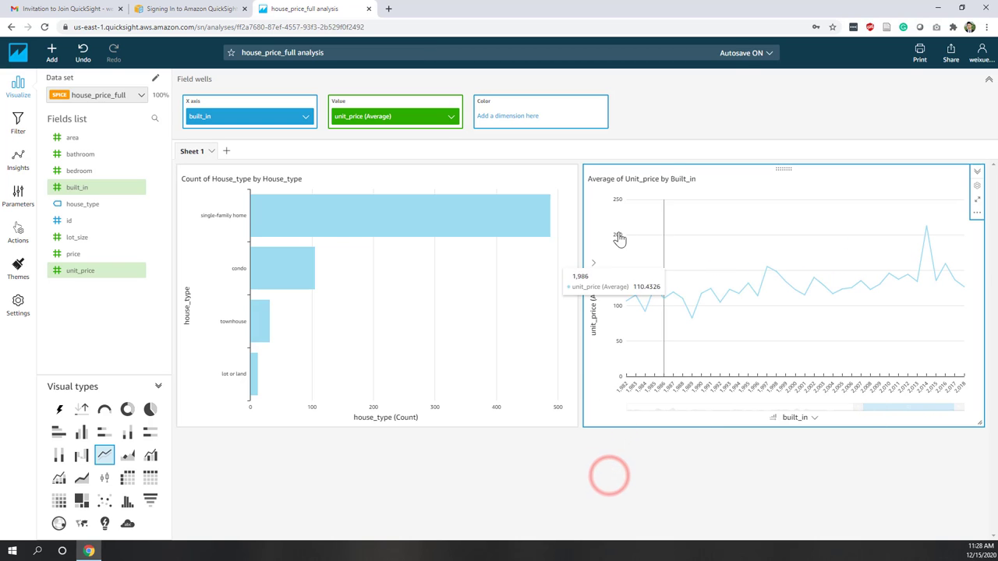
click(559, 511)
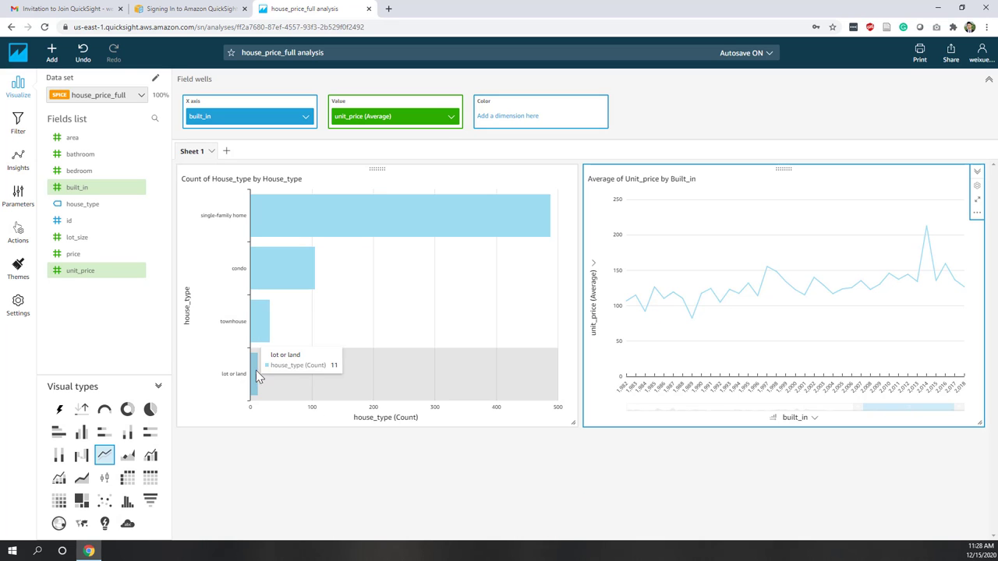
click(51, 50)
click(63, 74)
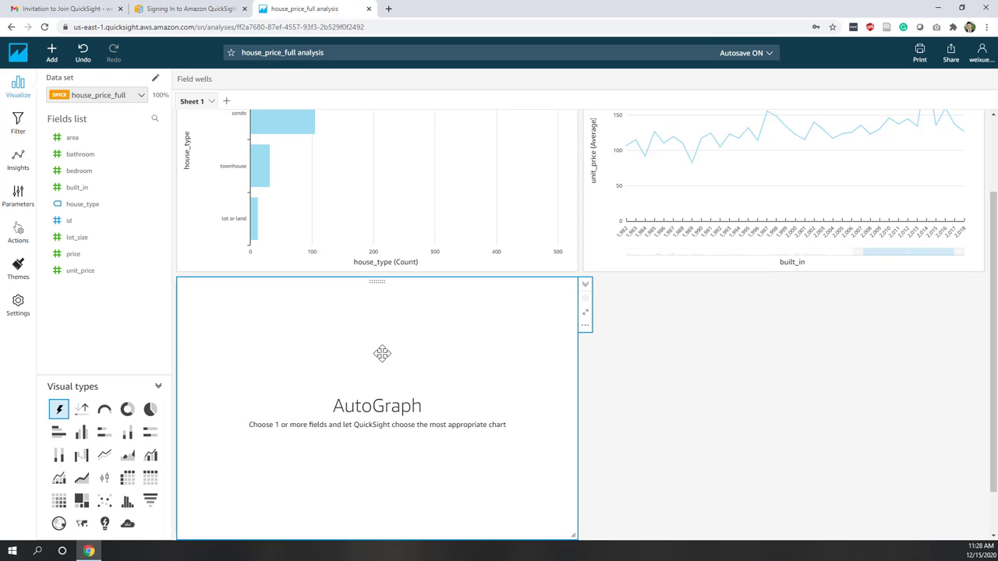
click(75, 258)
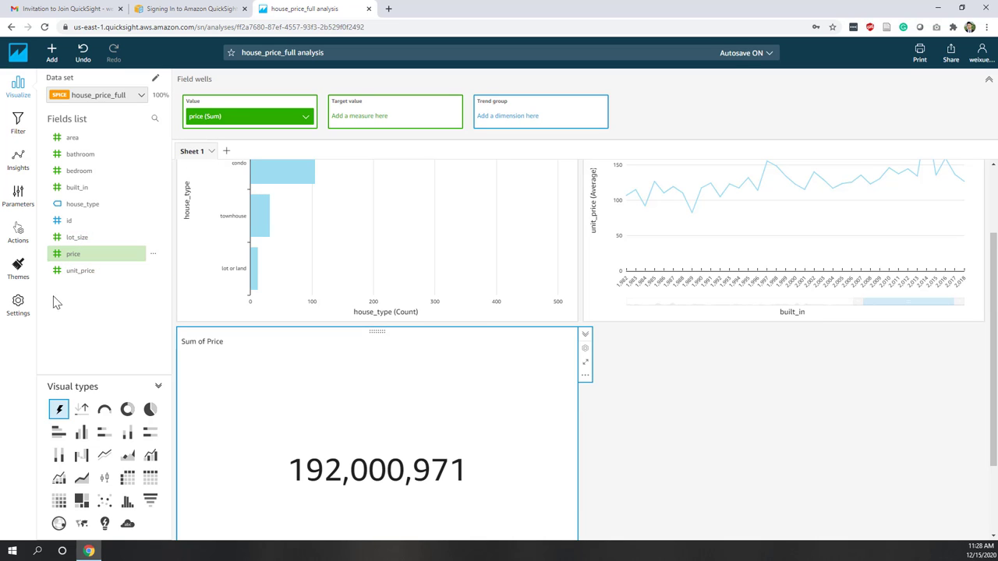
click(80, 205)
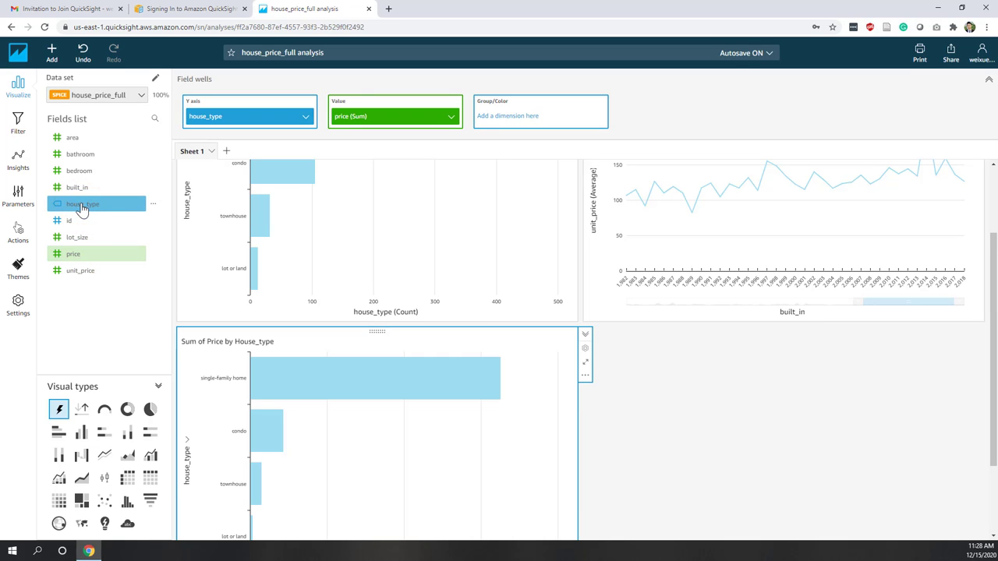
scroll(628, 454, down, 2)
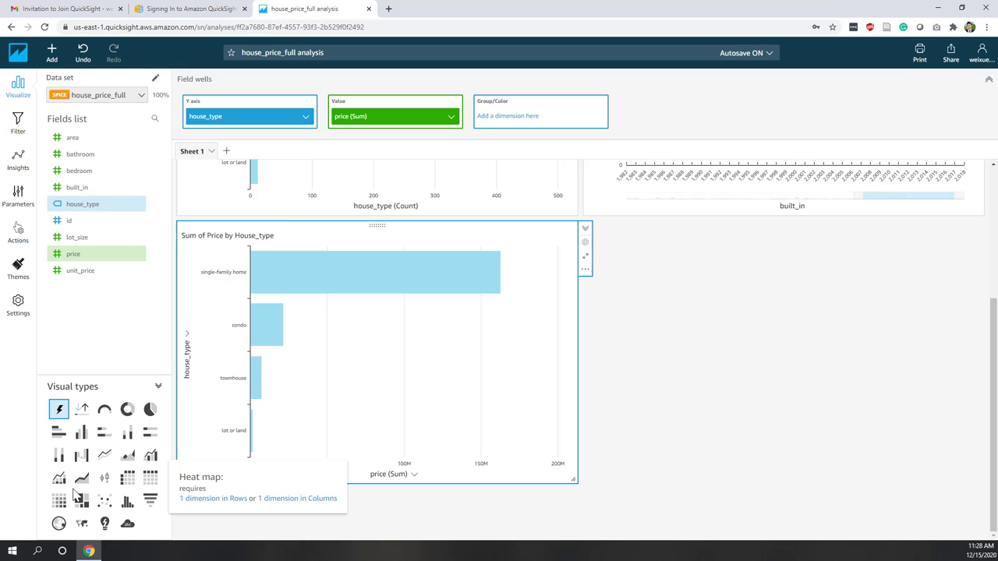
click(105, 478)
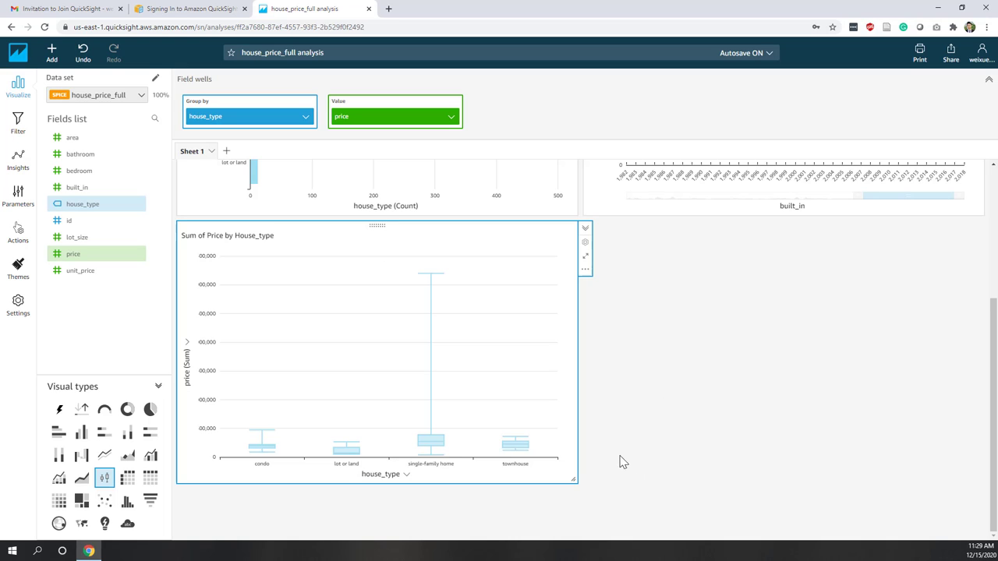
mouse_move(427, 449)
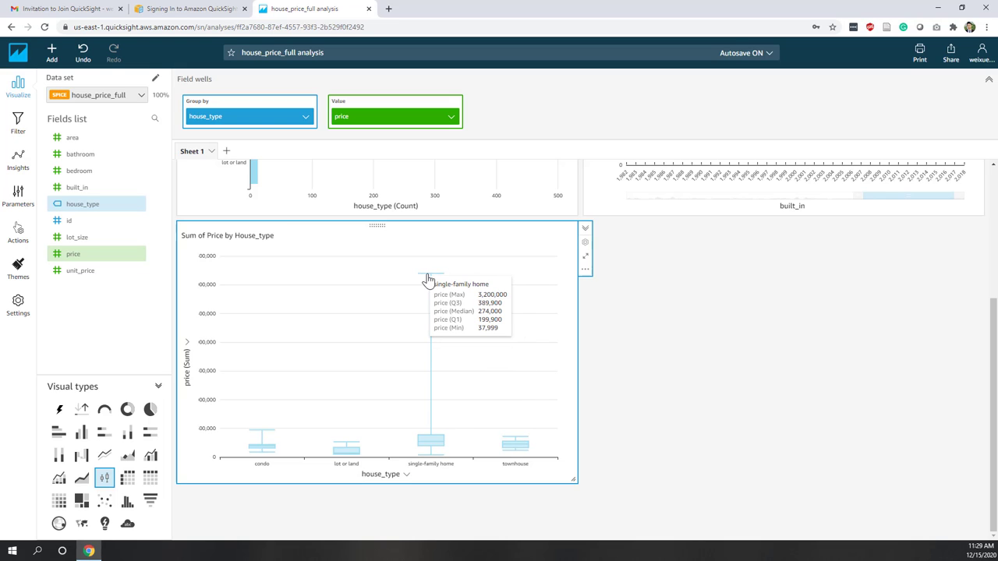
mouse_move(358, 456)
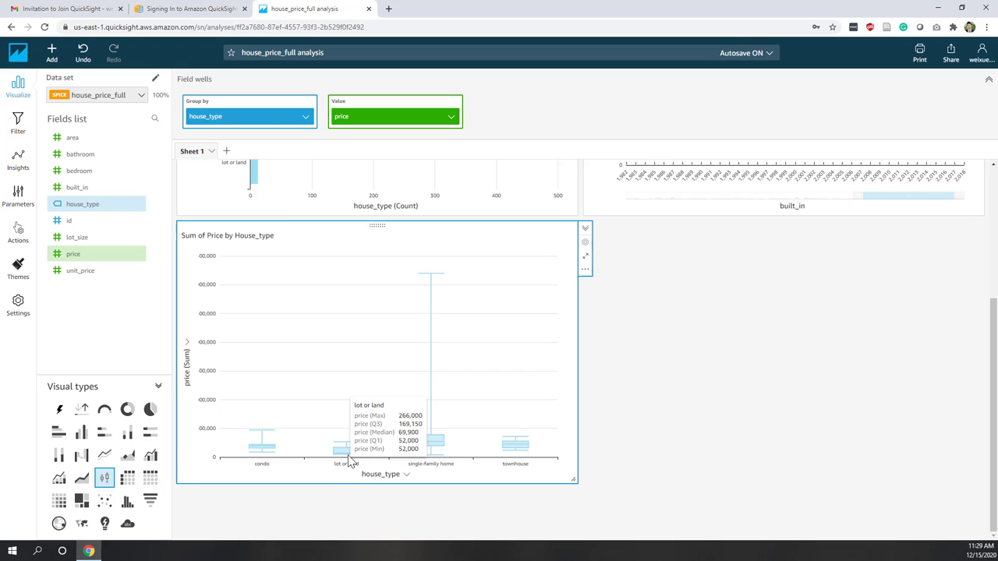
mouse_move(515, 451)
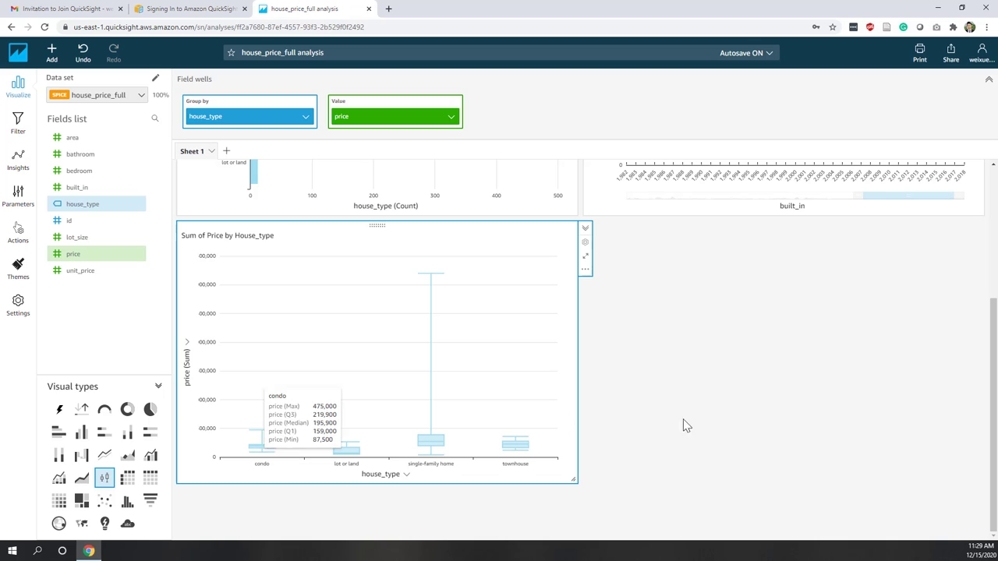
scroll(667, 423, up, 2)
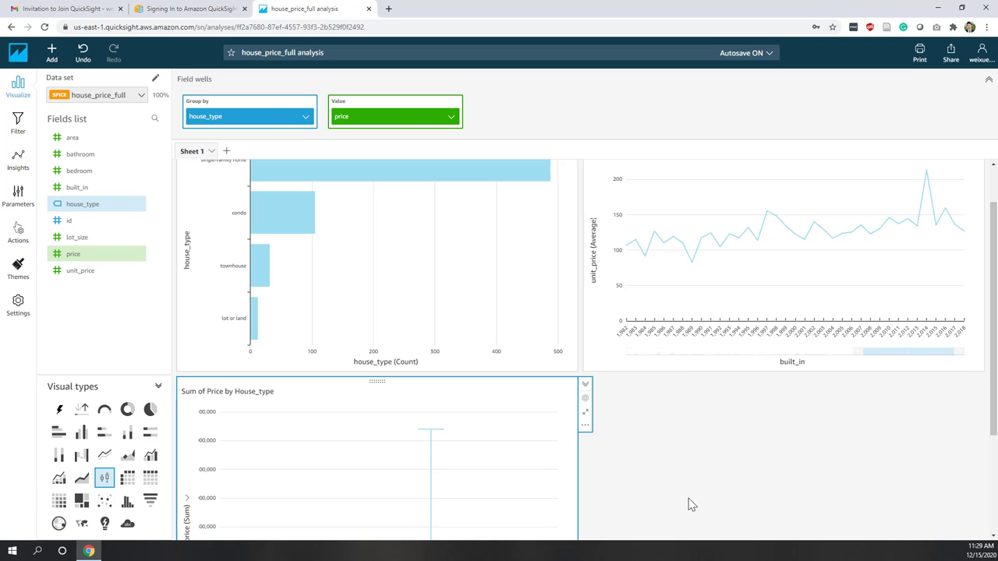
click(84, 353)
Step: Add a fourth visual plotting bedroom against bathroom as a scatter plot
click(51, 53)
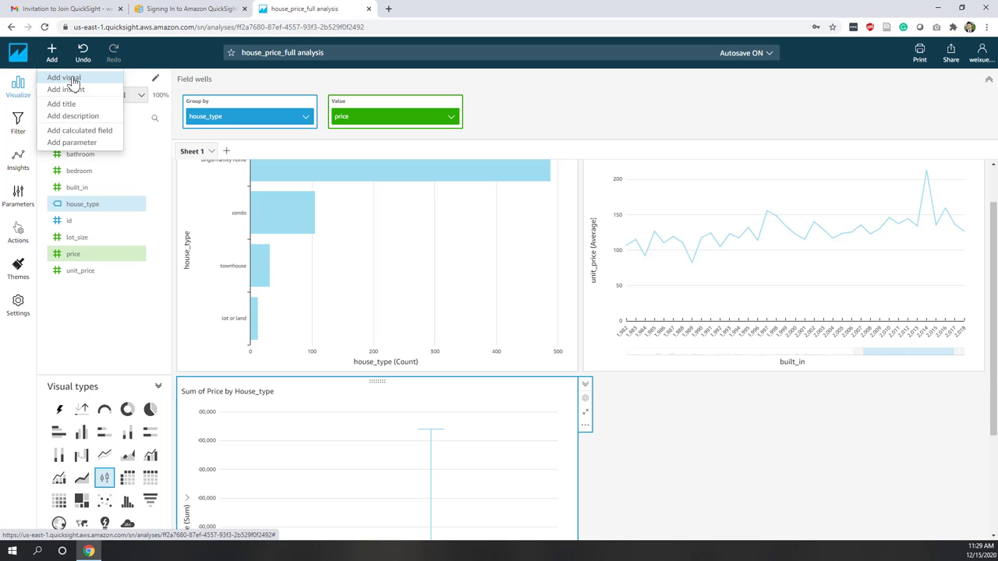
click(71, 79)
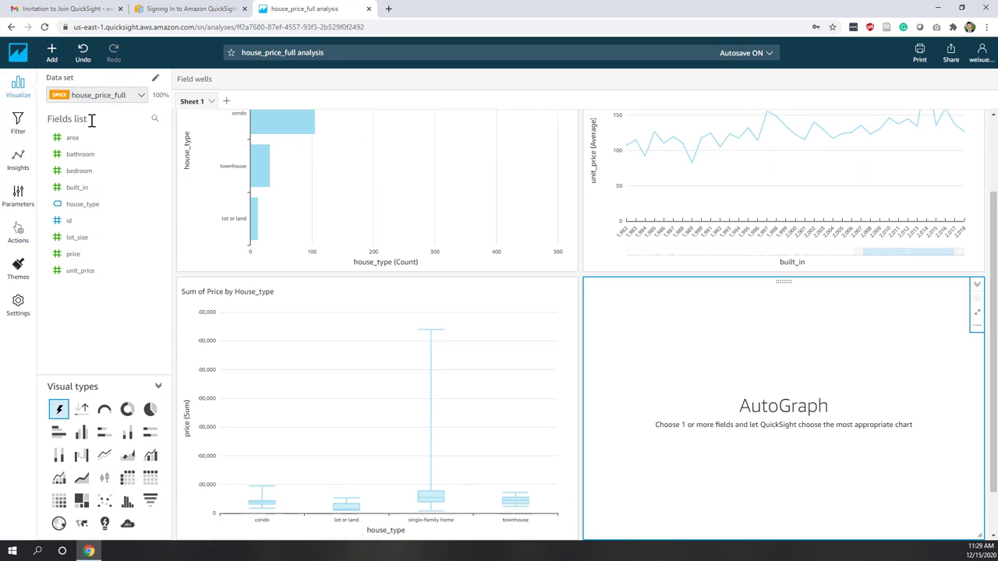
click(84, 154)
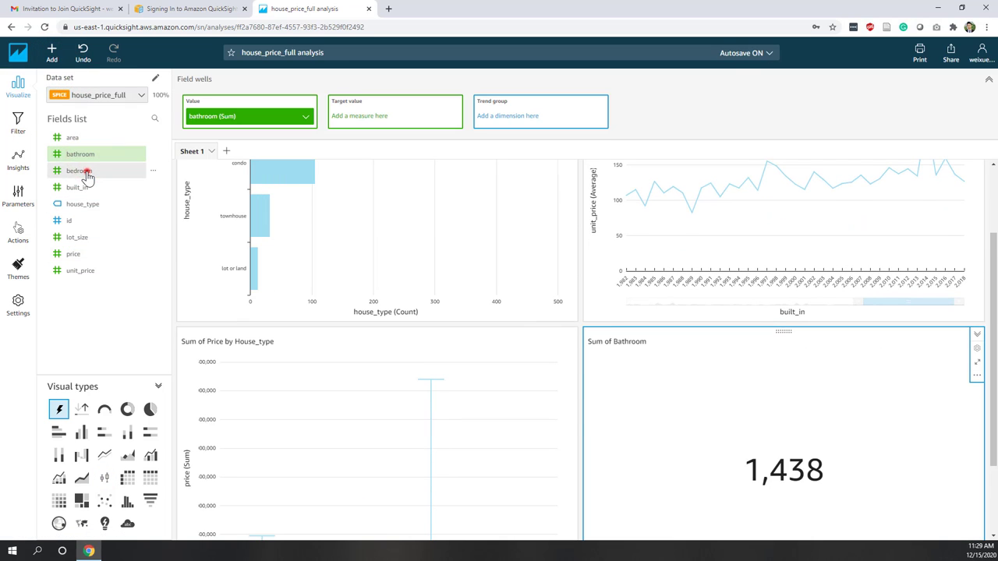
click(86, 172)
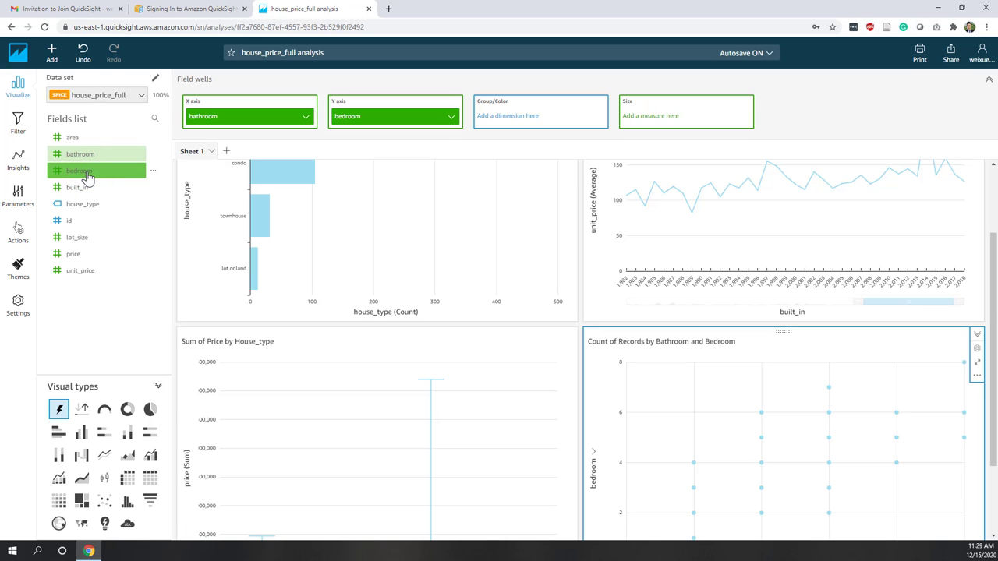
scroll(762, 395, down, 2)
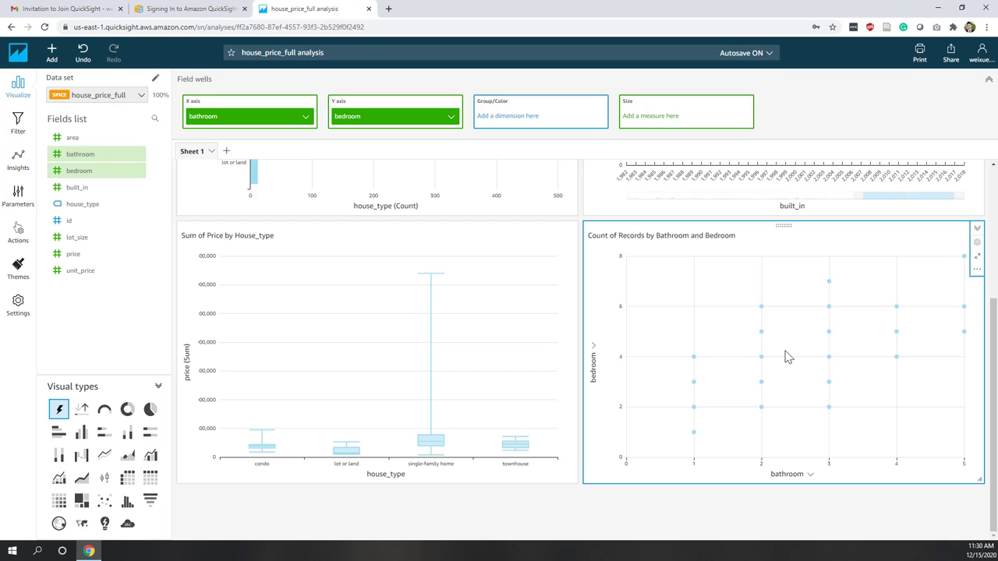
scroll(788, 352, up, 3)
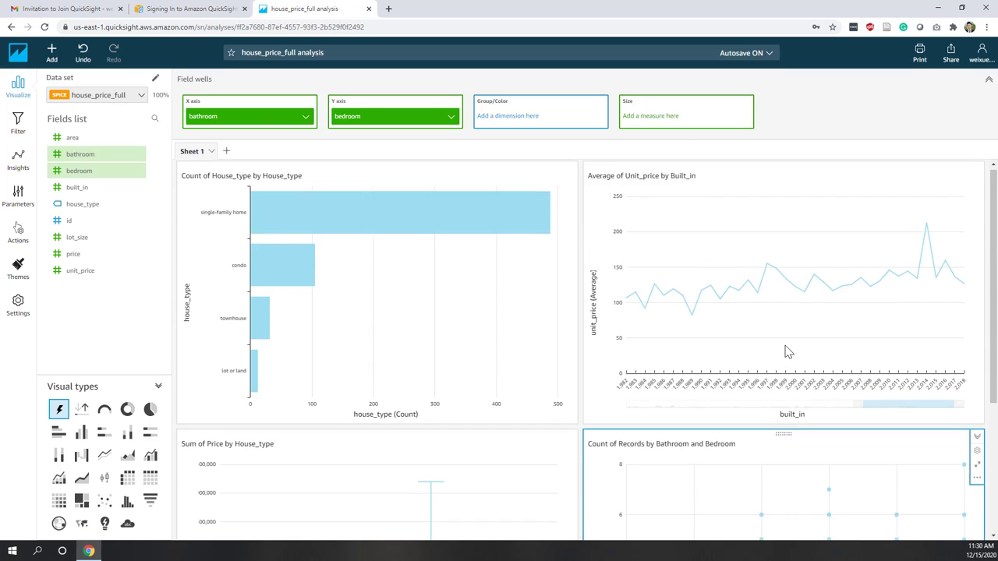
scroll(788, 352, down, 3)
scroll(787, 352, up, 1)
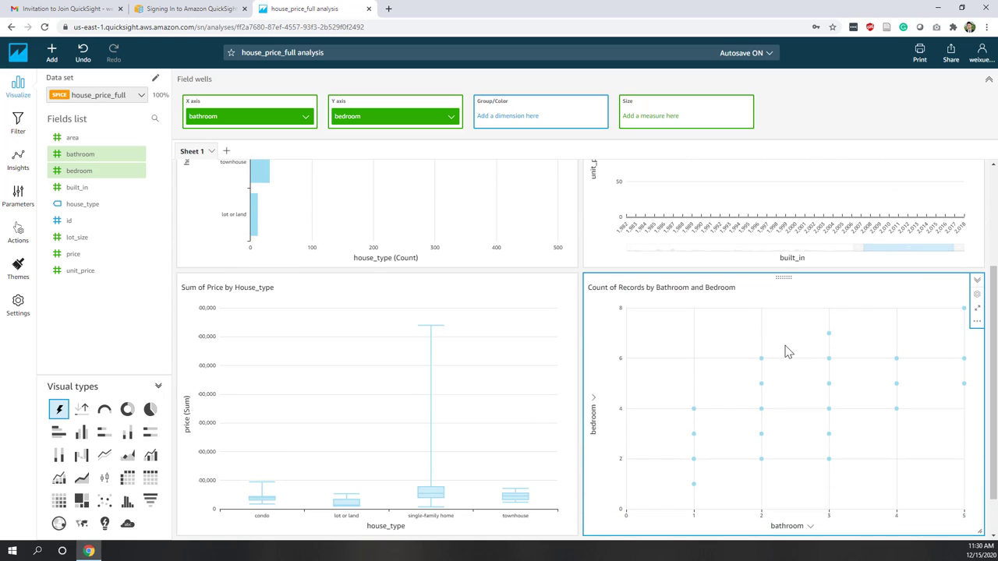
Step: Put price in the scatter plot's Size well with its aggregate set to Average
click(114, 315)
drag(83, 257, 682, 122)
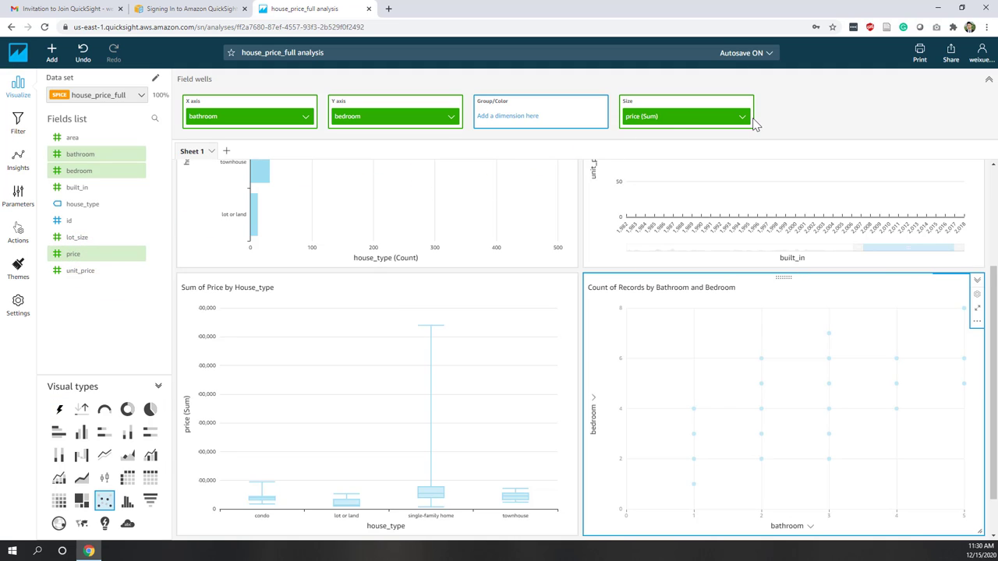
click(741, 117)
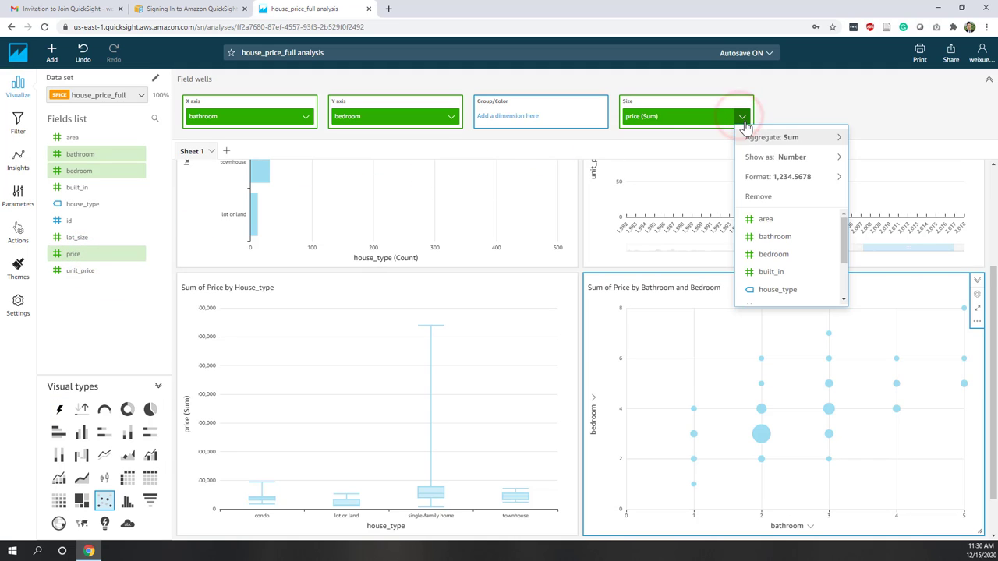
mouse_move(811, 143)
click(872, 157)
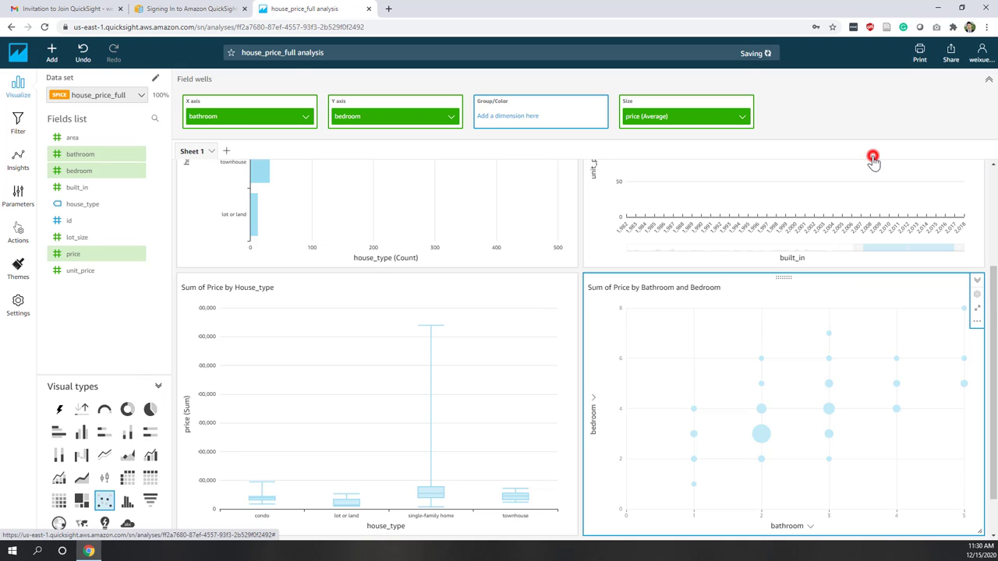
click(819, 106)
scroll(725, 344, down, 1)
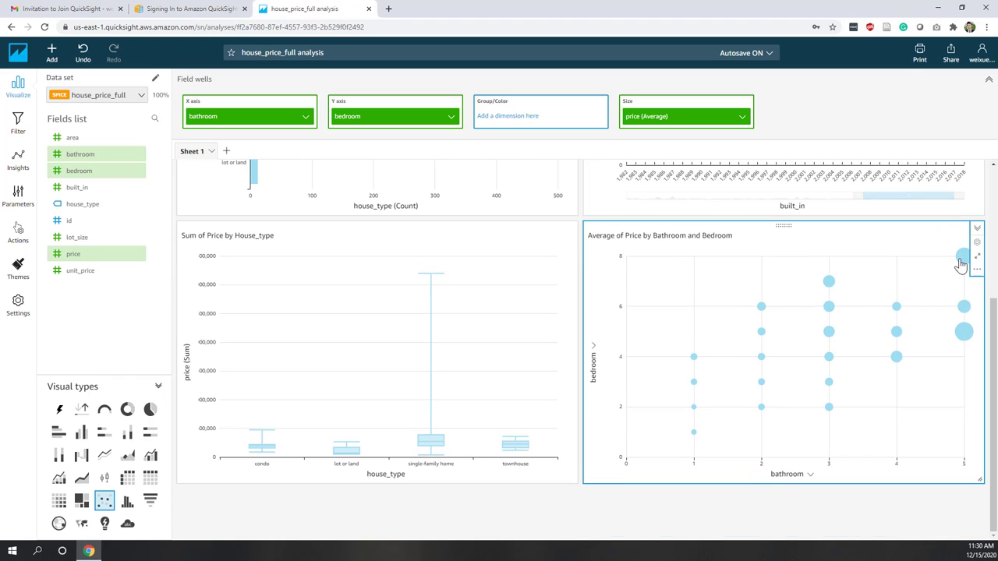
mouse_move(961, 284)
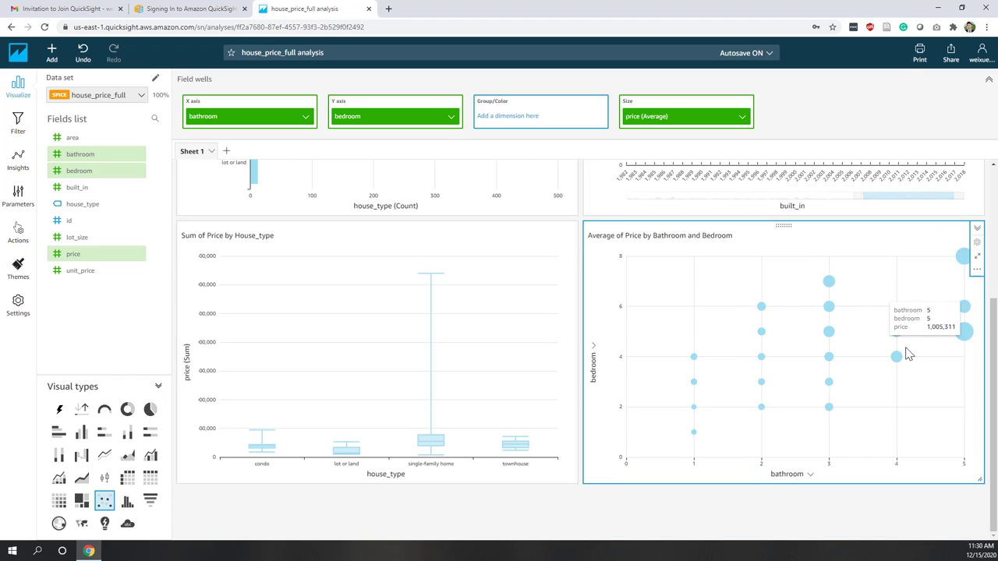
mouse_move(898, 363)
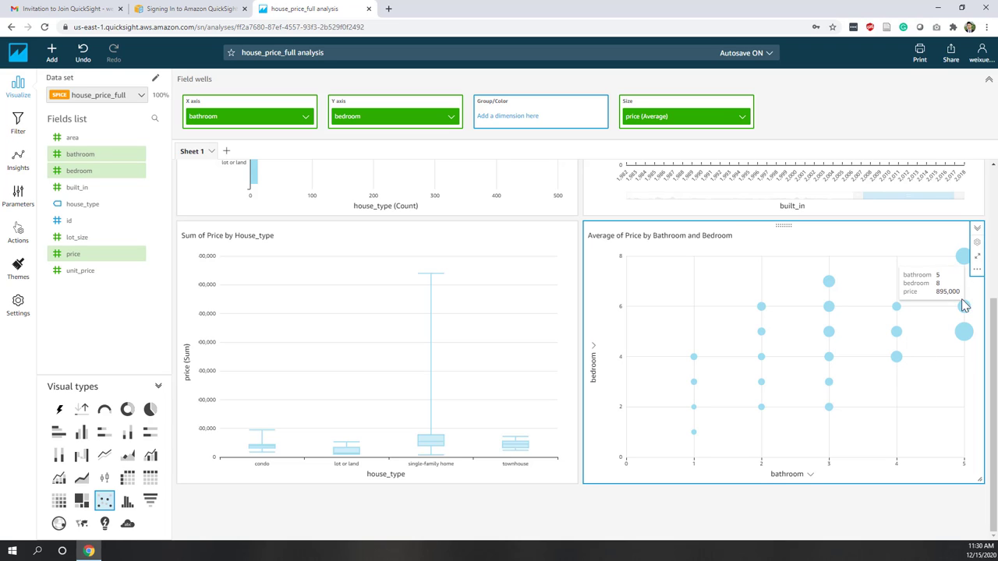
mouse_move(967, 333)
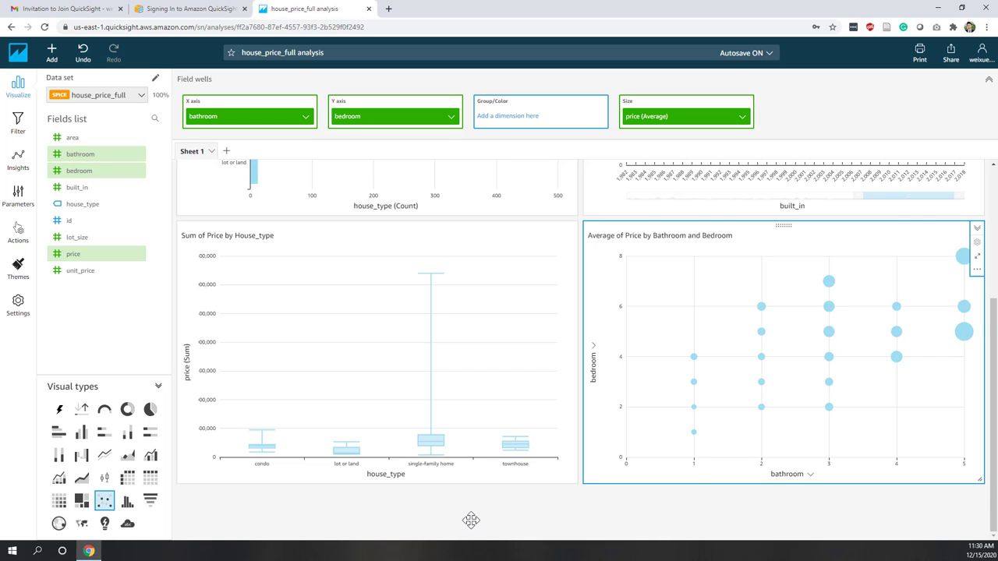
scroll(471, 521, up, 3)
scroll(471, 528, up, 1)
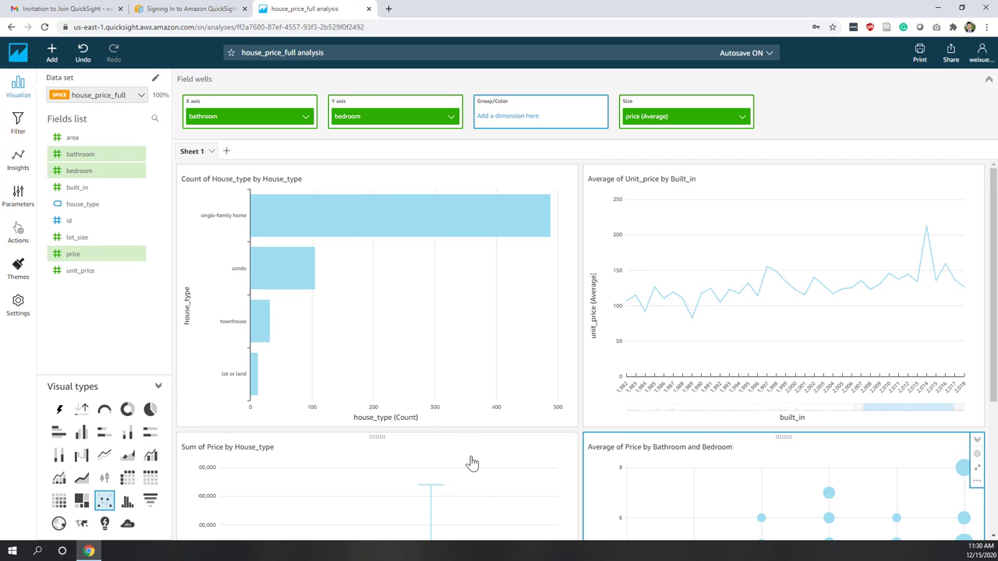
scroll(567, 368, down, 2)
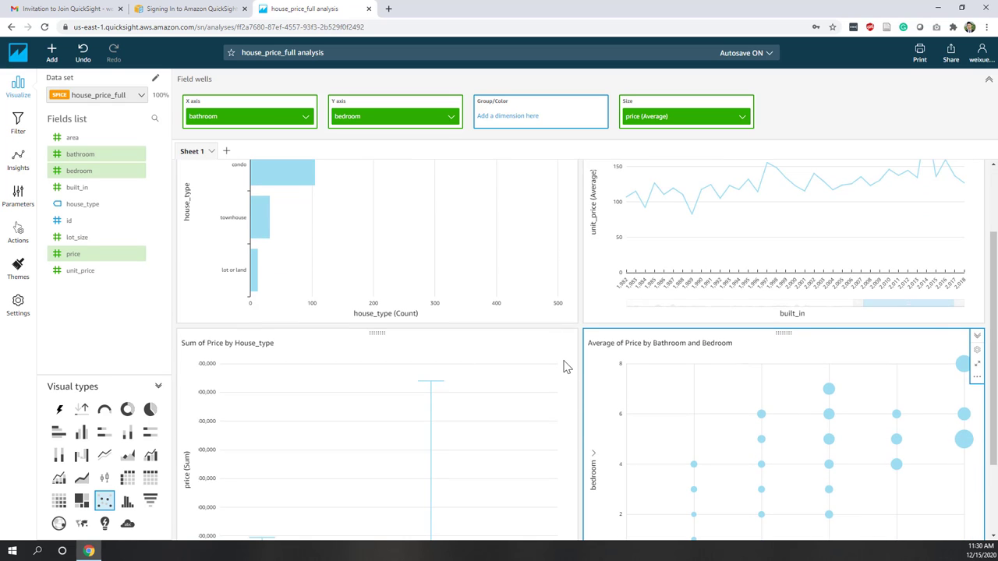
scroll(567, 367, down, 2)
scroll(564, 363, up, 4)
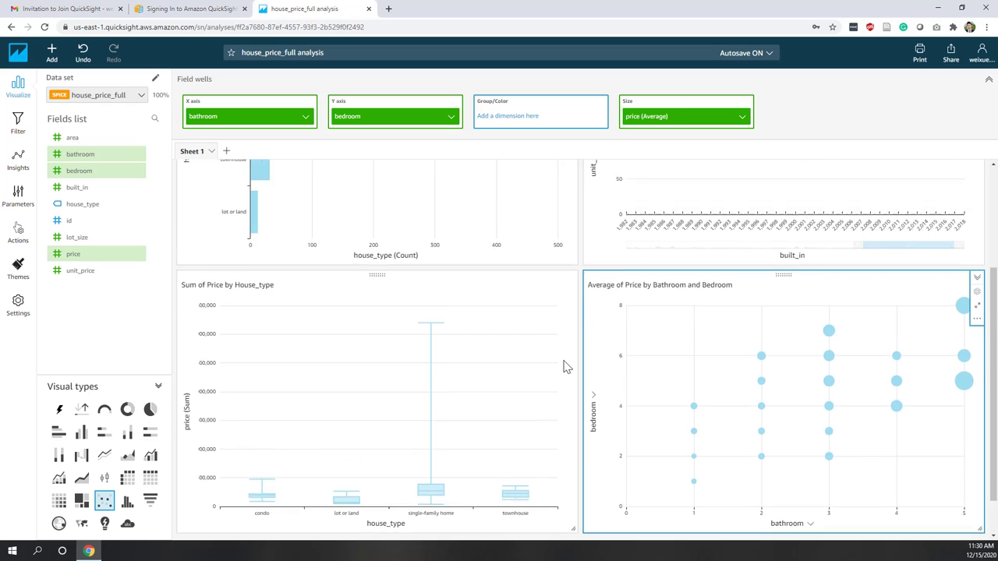
scroll(690, 396, down, 3)
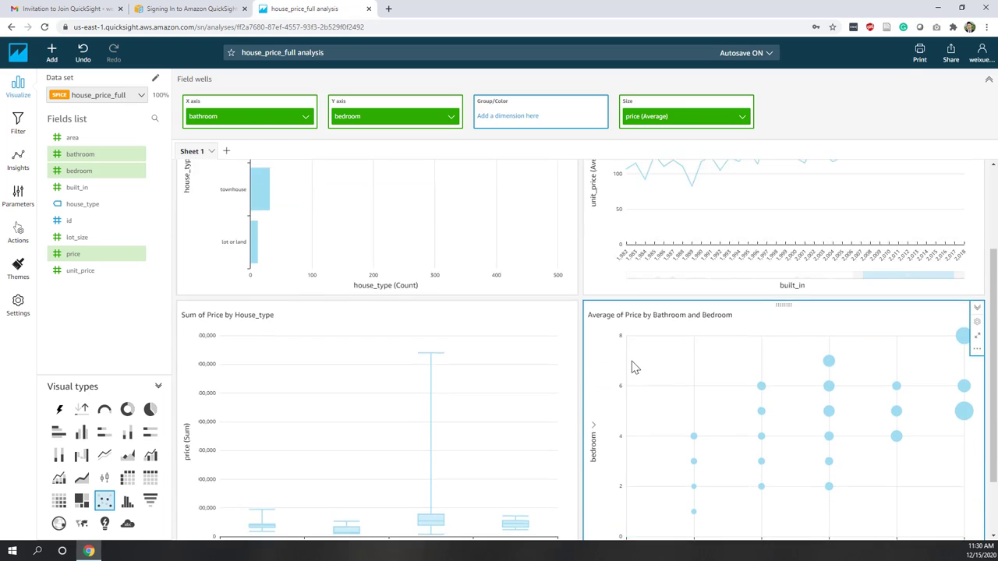
scroll(634, 367, up, 3)
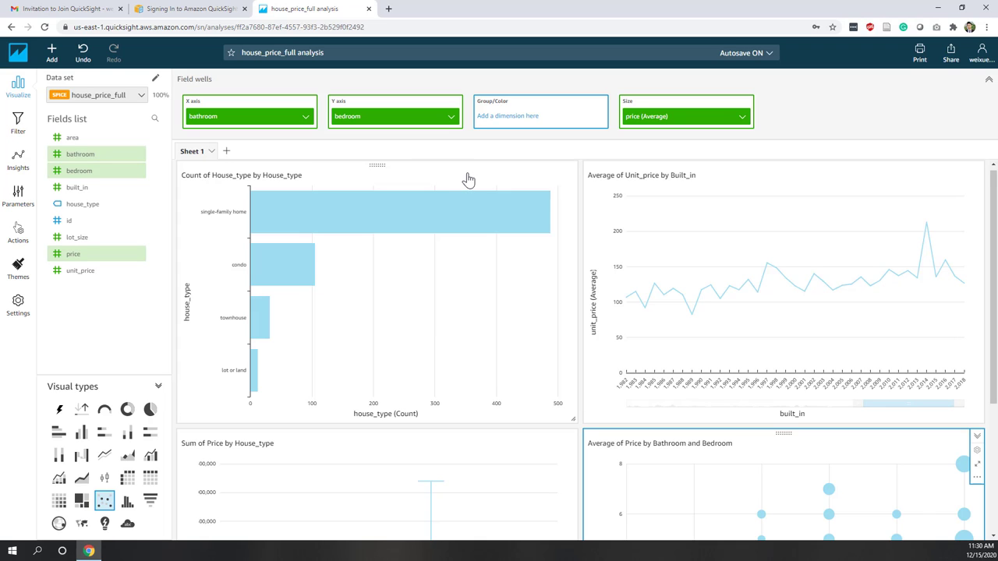
Step: Edit the house type bar chart's title so it reads 'Count of House Type'
click(450, 173)
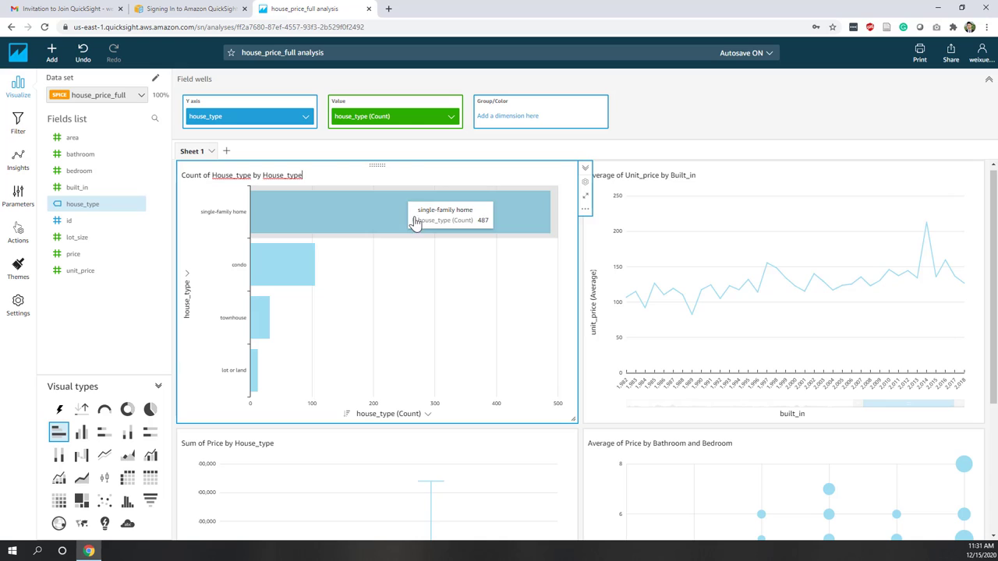
click(319, 173)
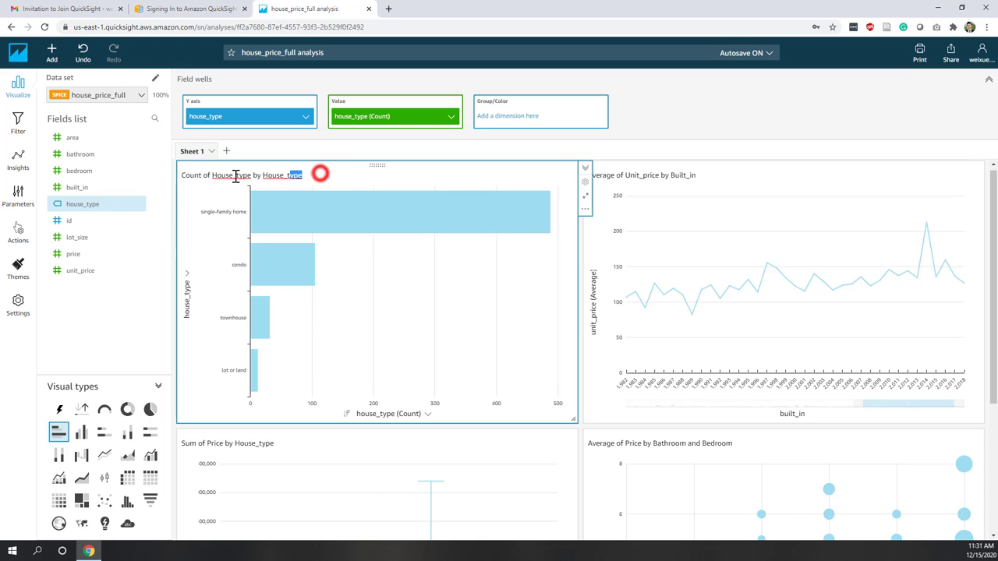
click(323, 173)
drag(233, 174, 361, 171)
key(BackSpace)
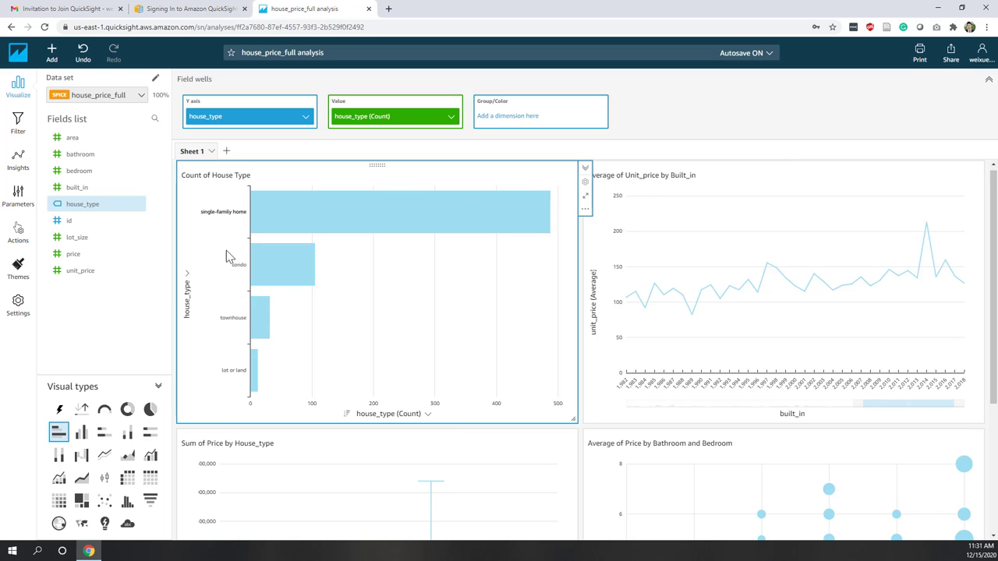
scroll(574, 414, down, 2)
scroll(574, 415, up, 2)
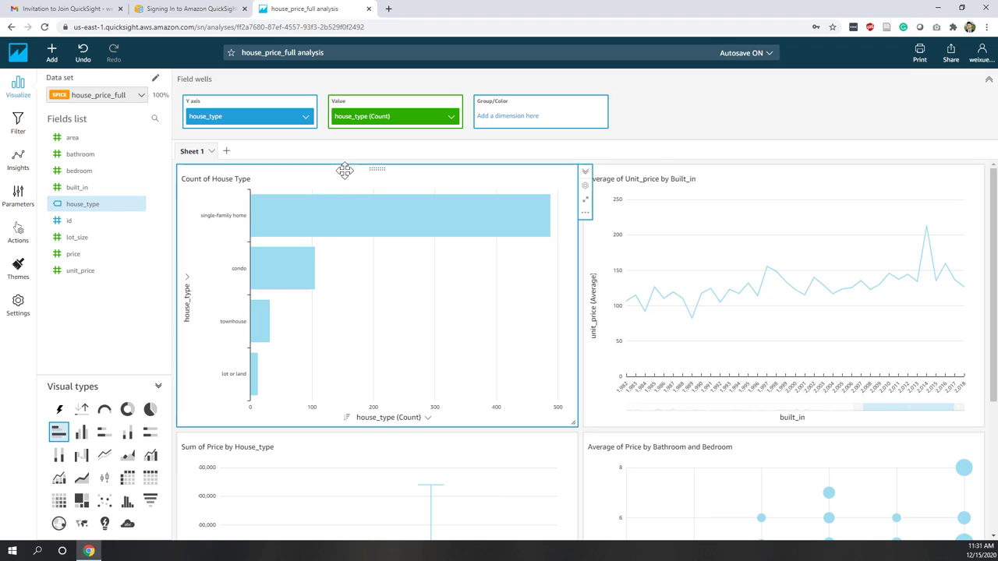
Step: Create a custom Filter action named 'filter' on the house type chart, targeting all visuals
click(18, 234)
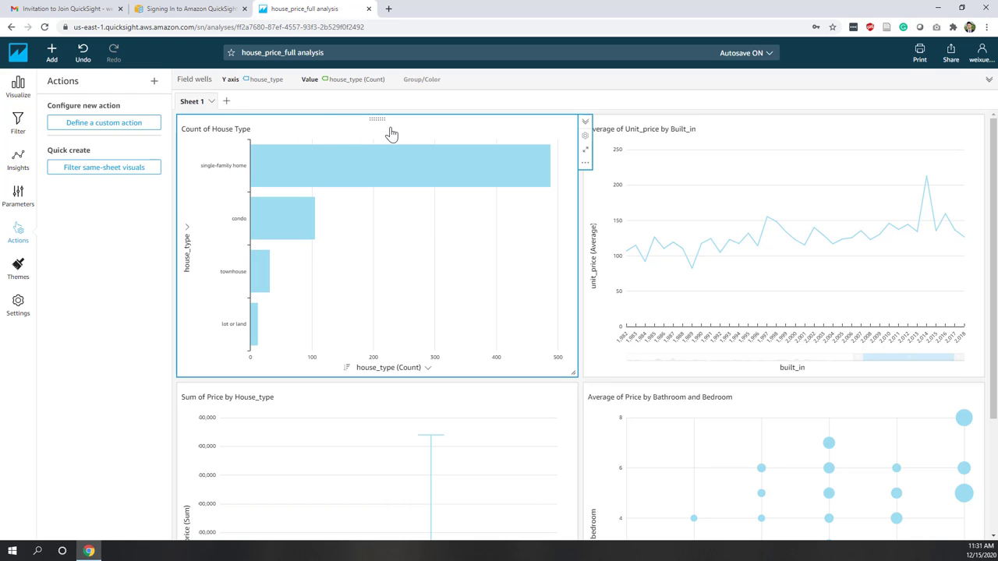
click(129, 130)
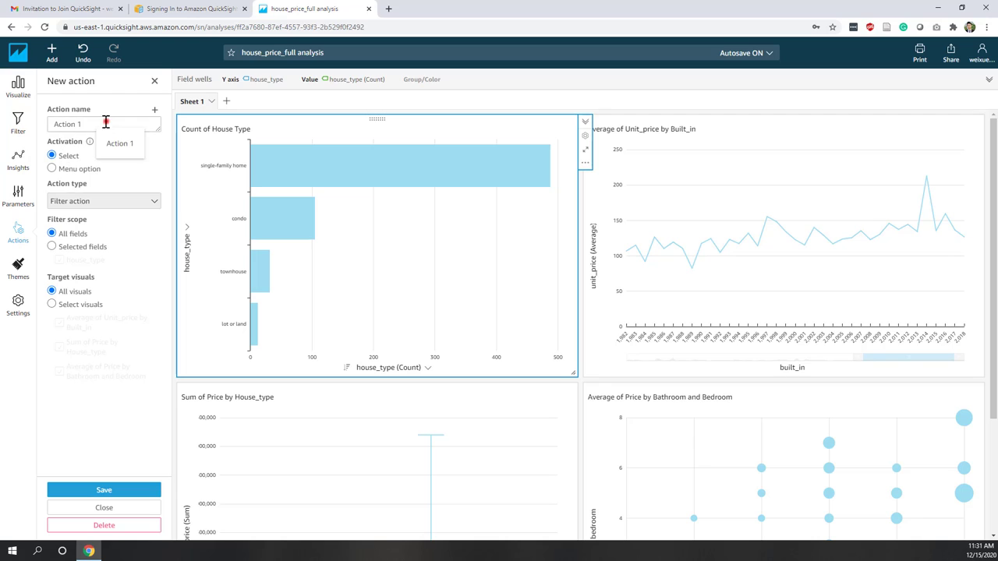
triple_click(105, 123)
text(filter)
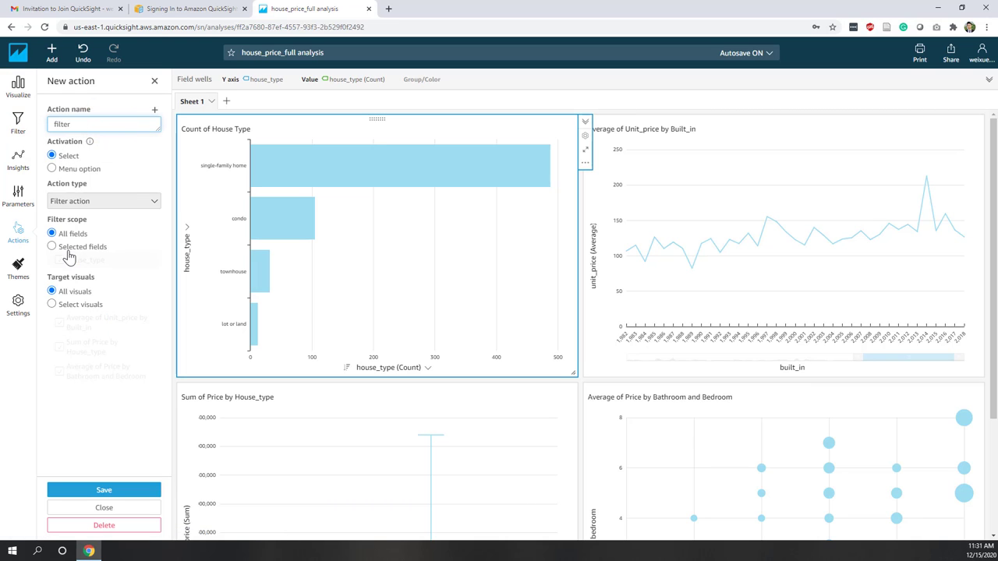
click(78, 204)
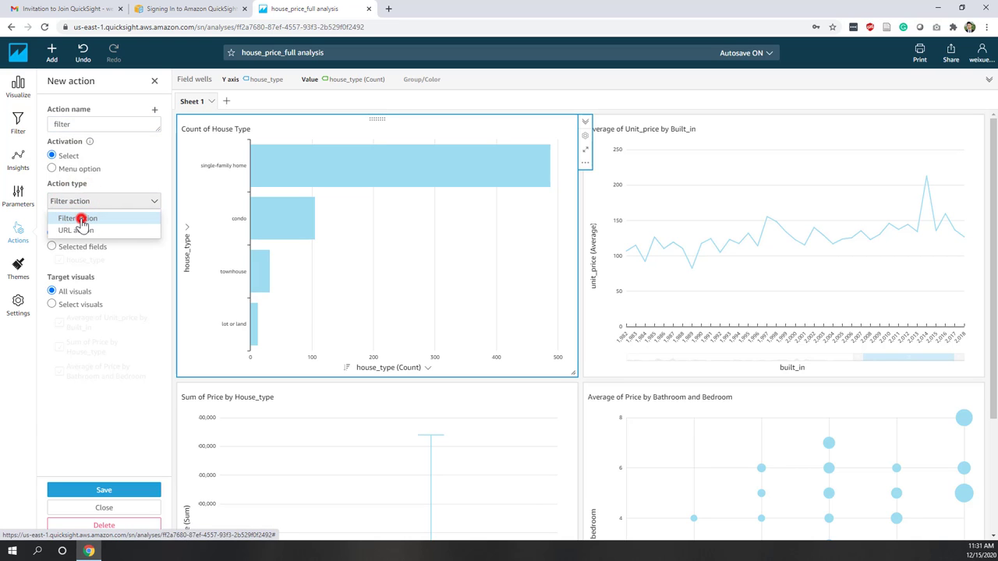
click(81, 220)
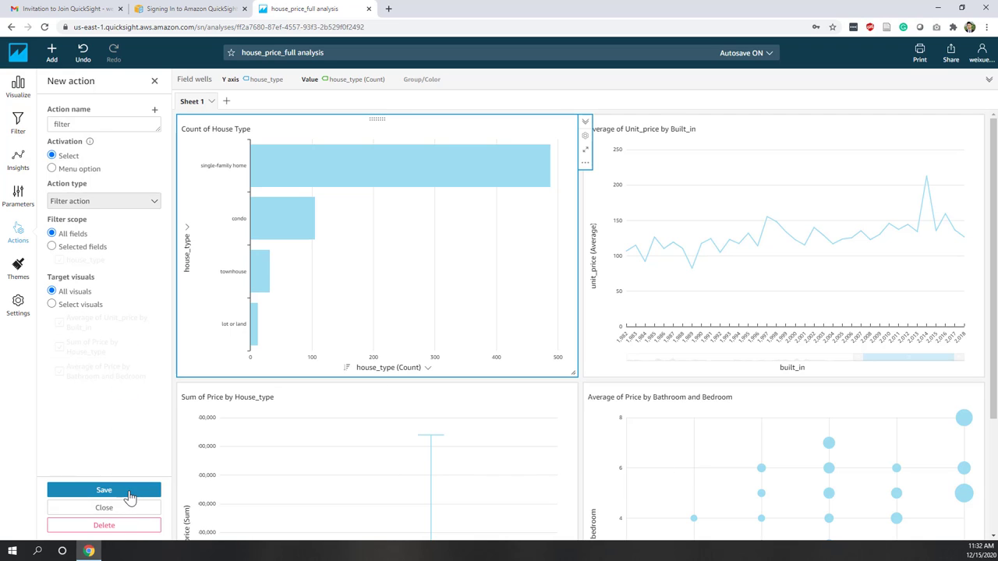
click(130, 491)
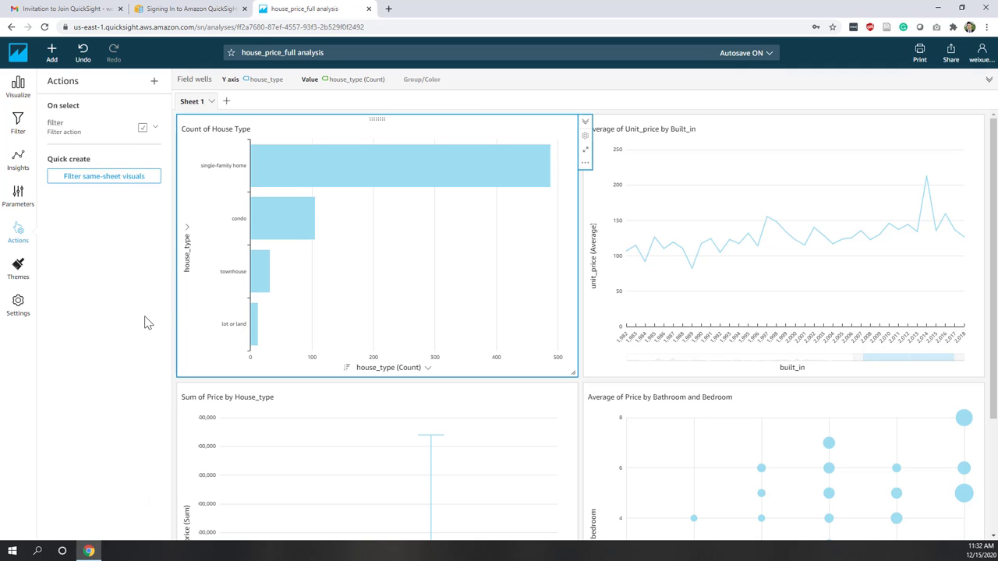
scroll(537, 234, down, 1)
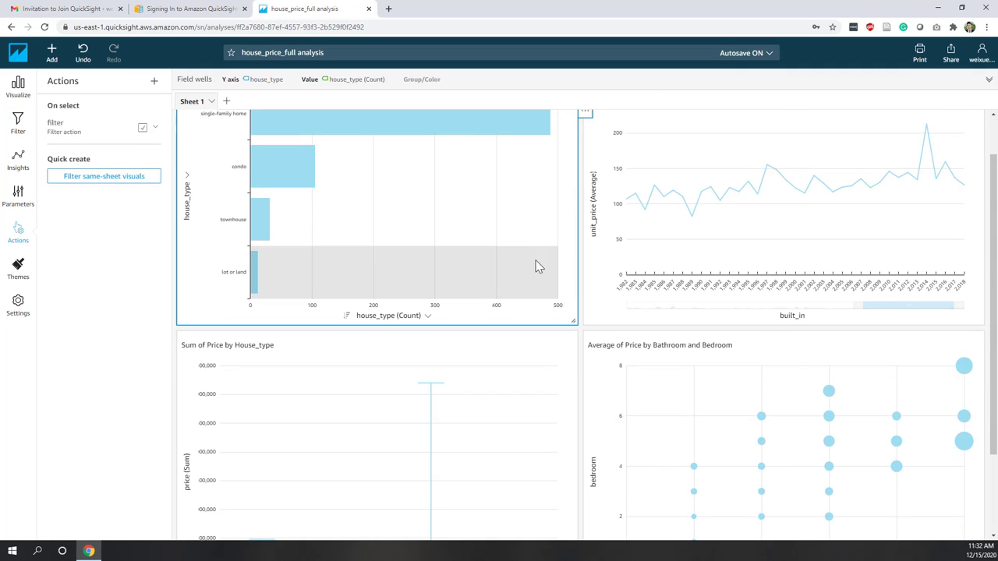
click(345, 125)
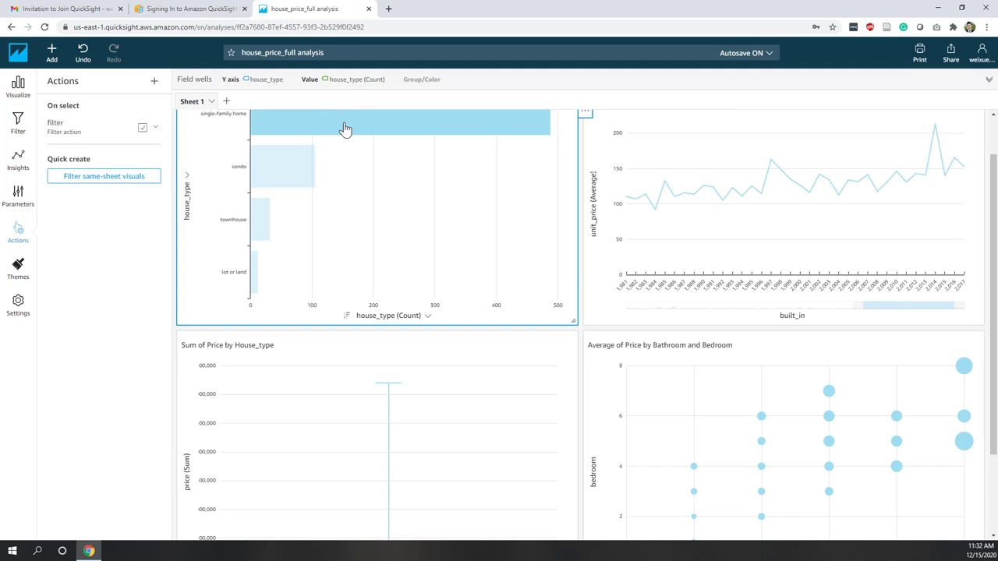
scroll(637, 252, down, 2)
scroll(640, 249, up, 3)
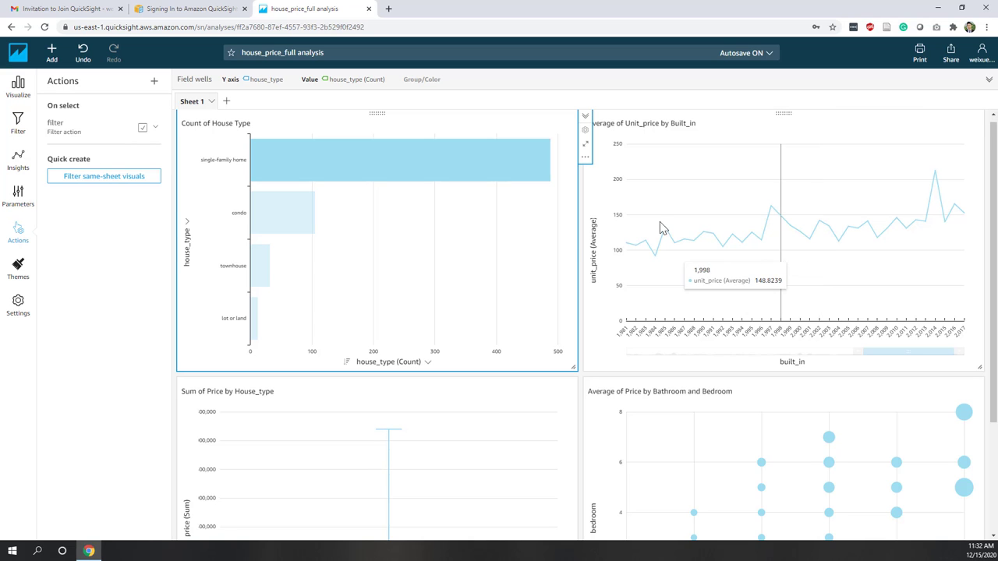
scroll(765, 273, down, 1)
scroll(764, 269, up, 1)
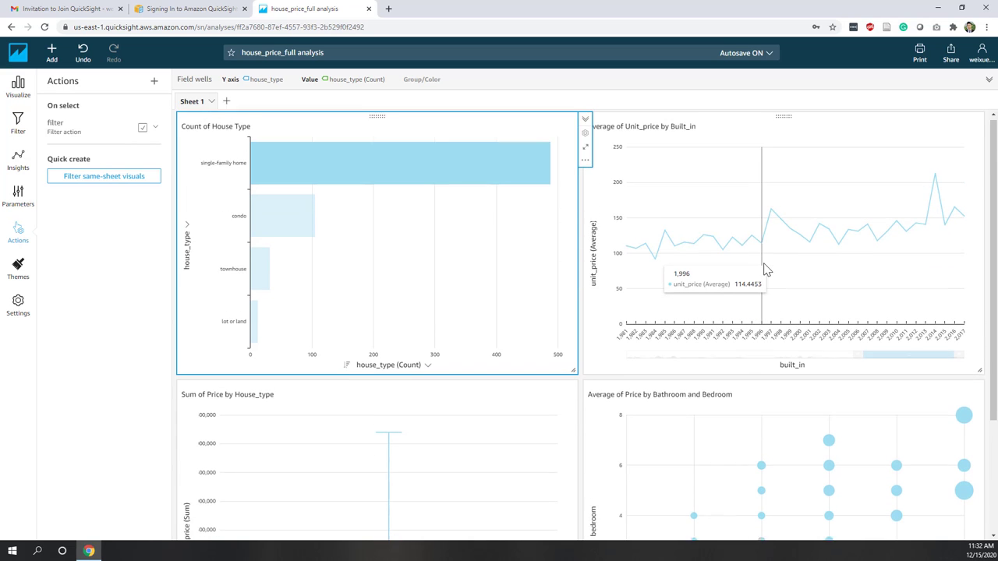
scroll(785, 234, down, 3)
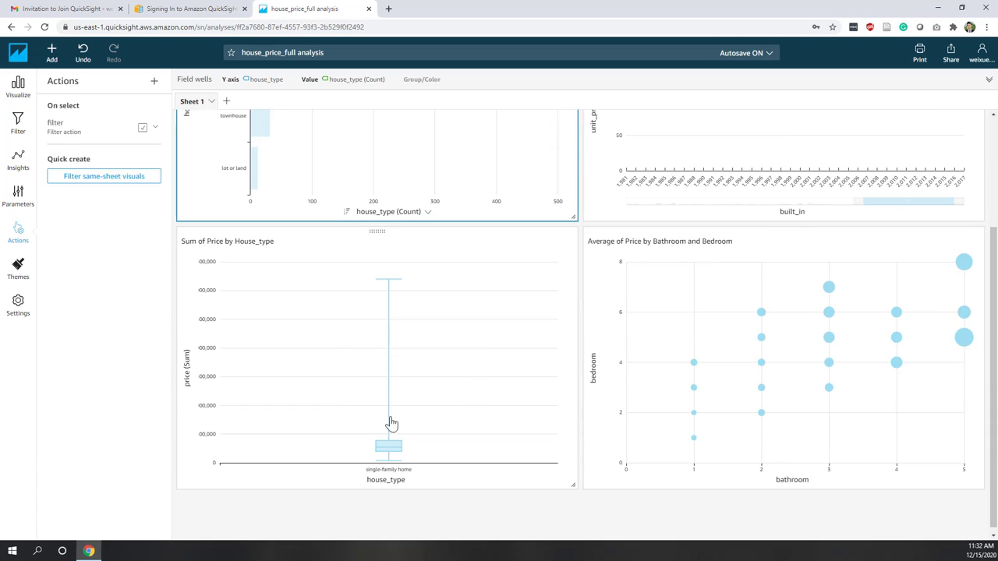
mouse_move(385, 447)
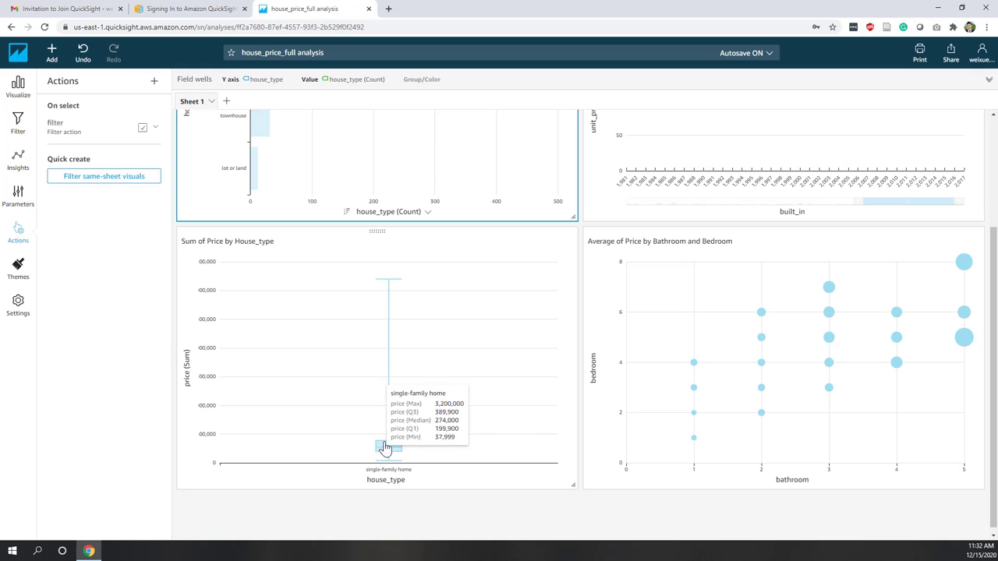
scroll(394, 425, up, 3)
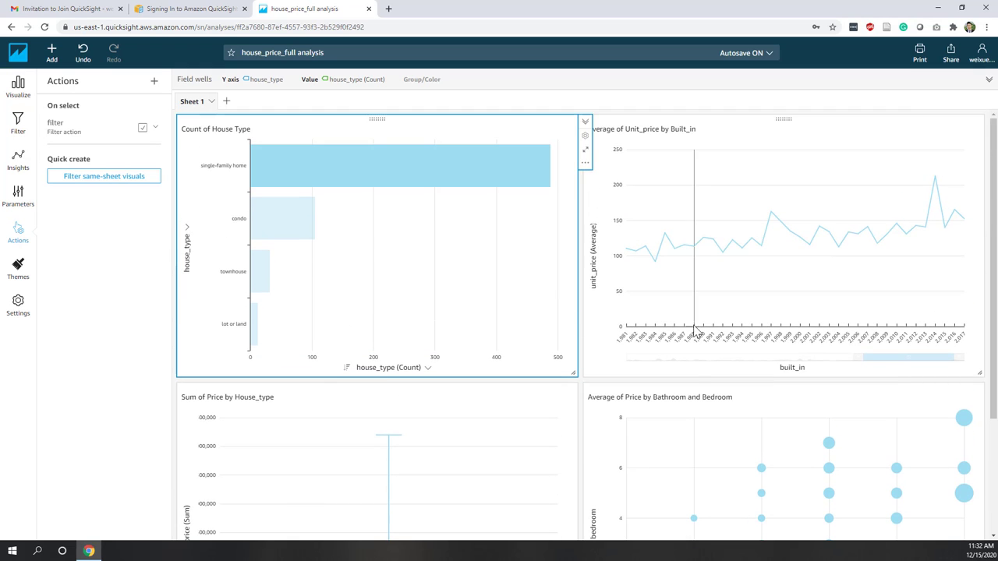
scroll(702, 421, down, 3)
scroll(647, 429, up, 3)
click(278, 223)
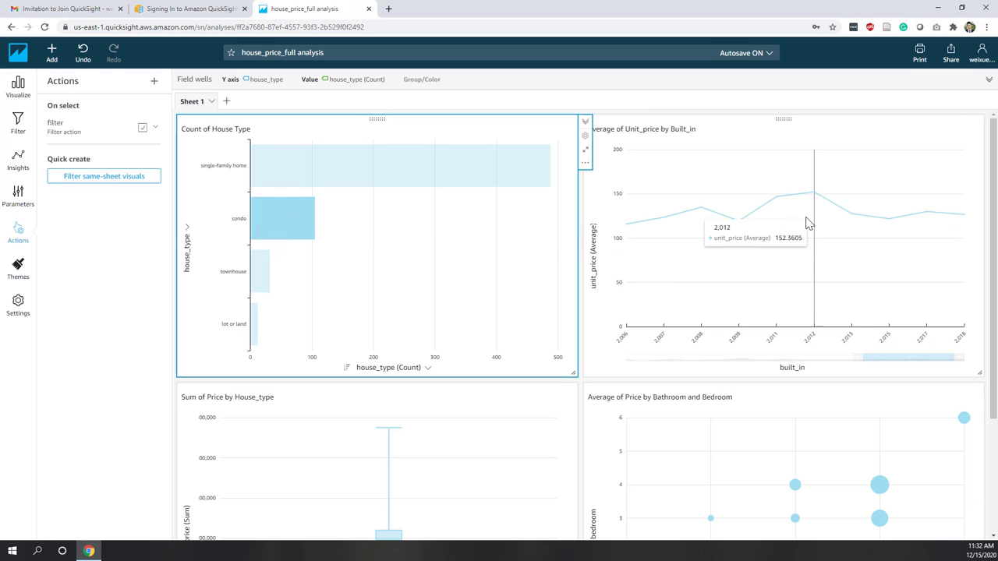
scroll(897, 231, down, 2)
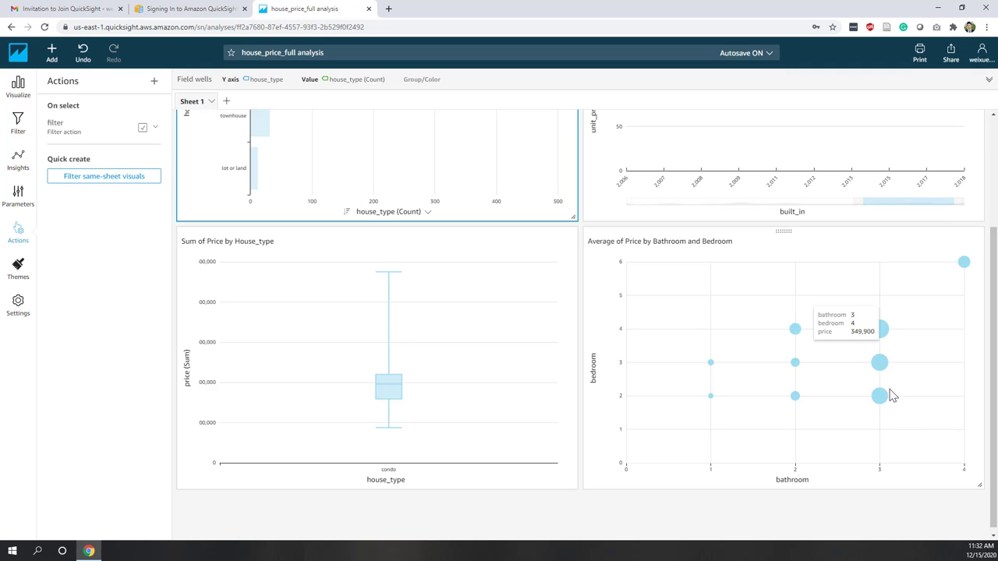
scroll(599, 292, up, 2)
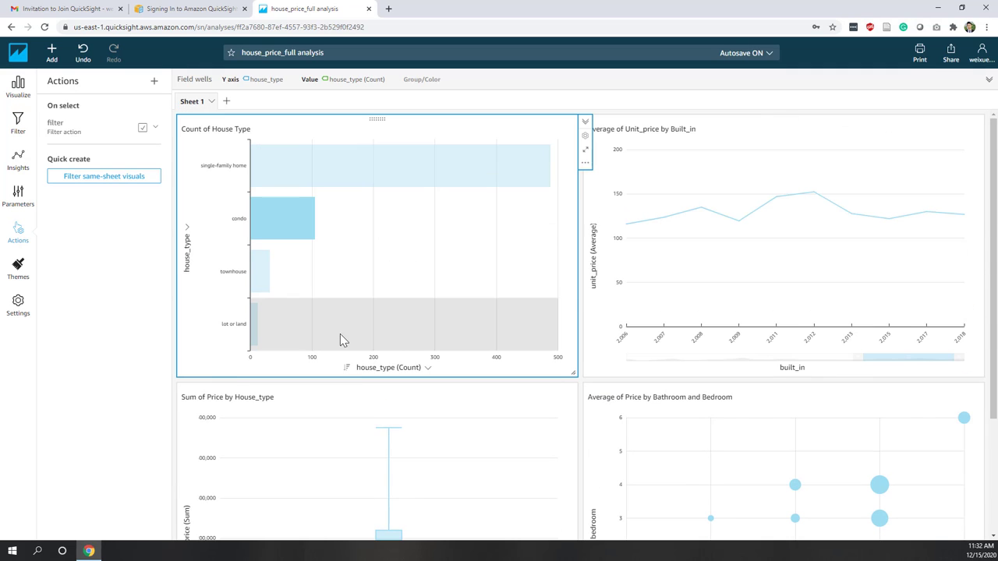
click(257, 280)
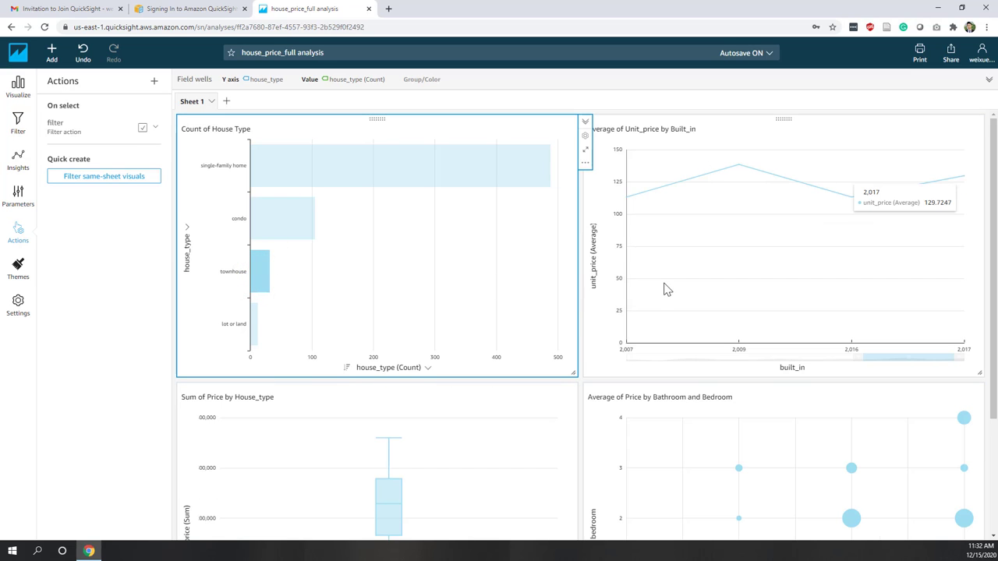
scroll(665, 292, down, 3)
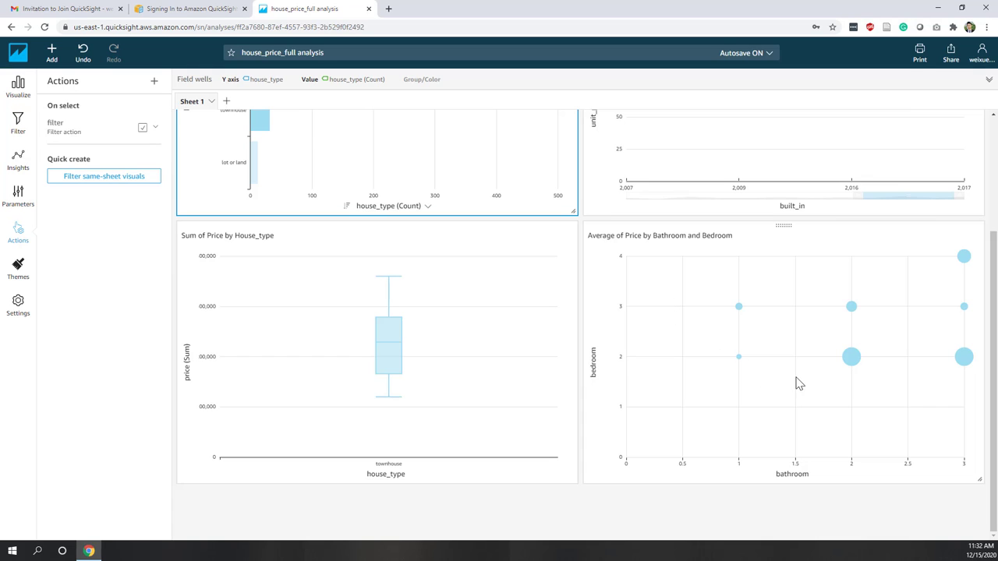
scroll(829, 321, up, 3)
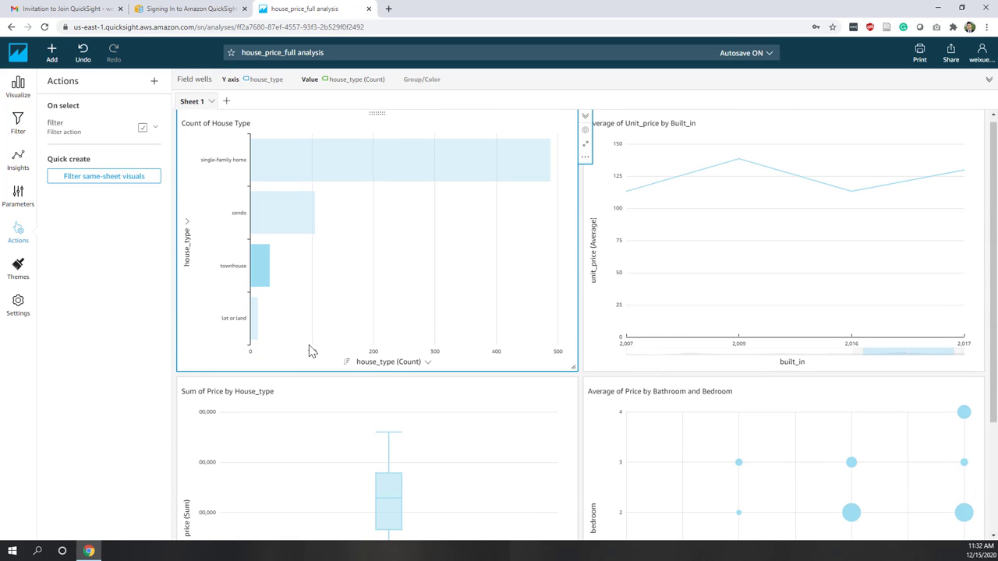
click(253, 320)
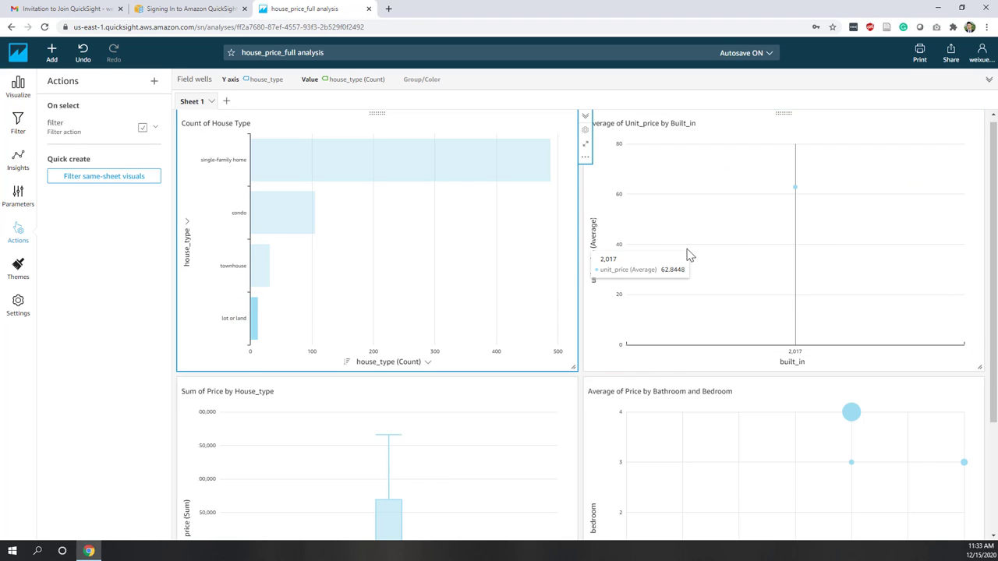
scroll(690, 253, down, 3)
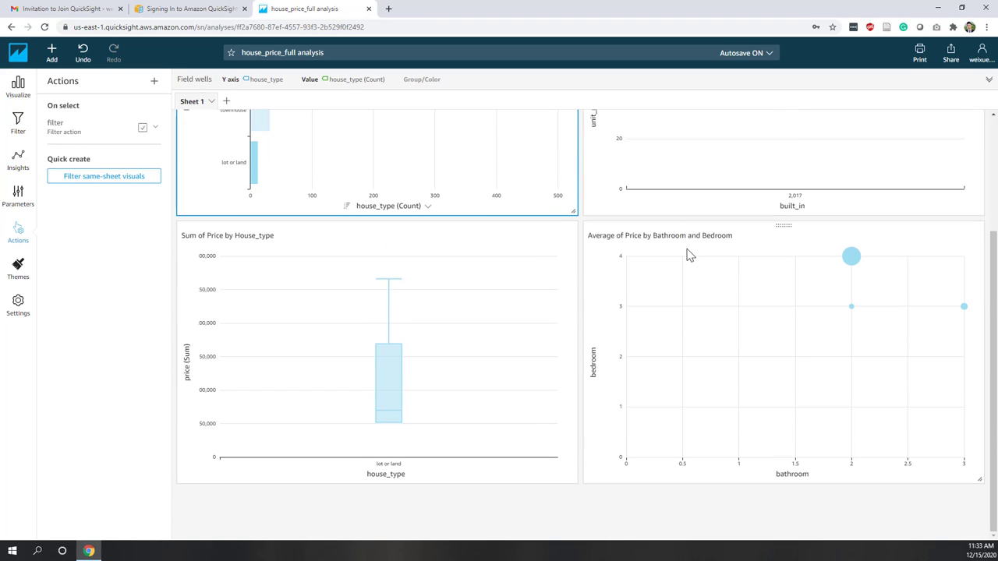
mouse_move(940, 317)
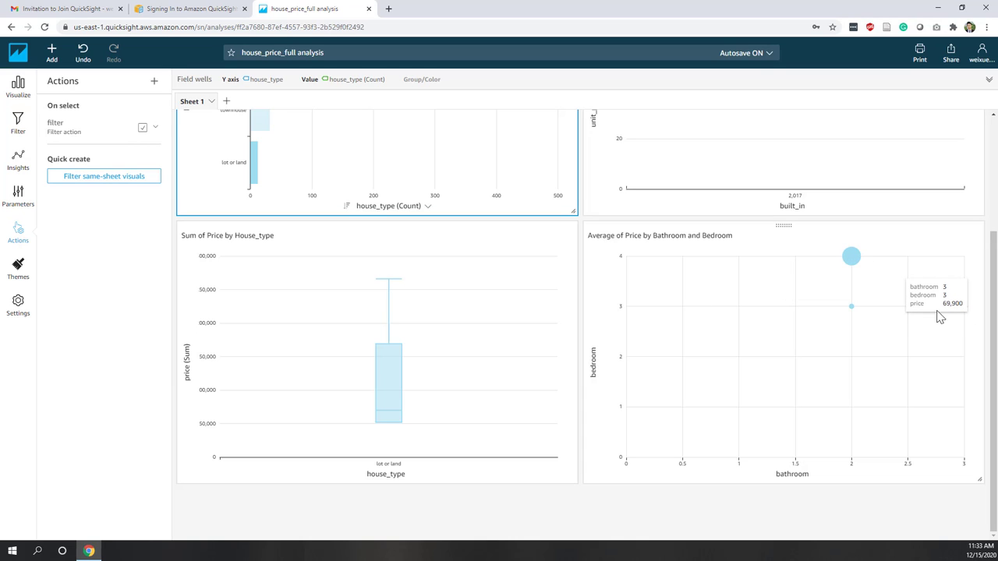
scroll(849, 310, up, 3)
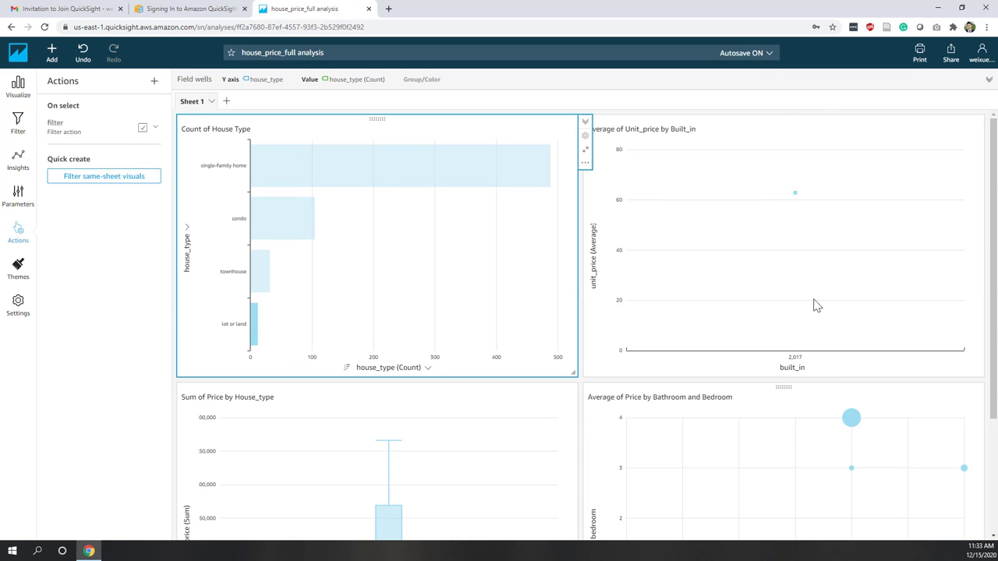
mouse_move(269, 326)
click(254, 334)
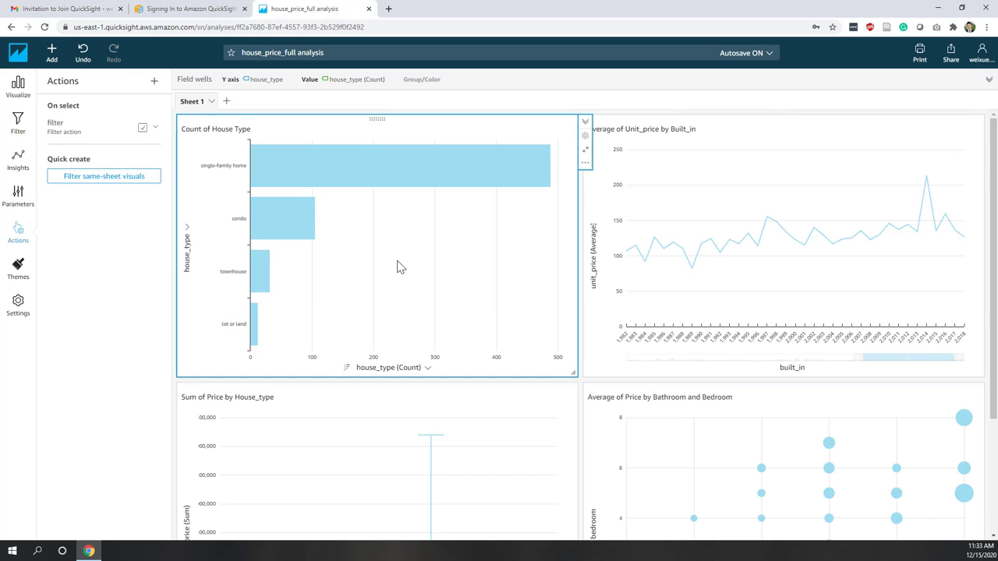
scroll(645, 302, down, 2)
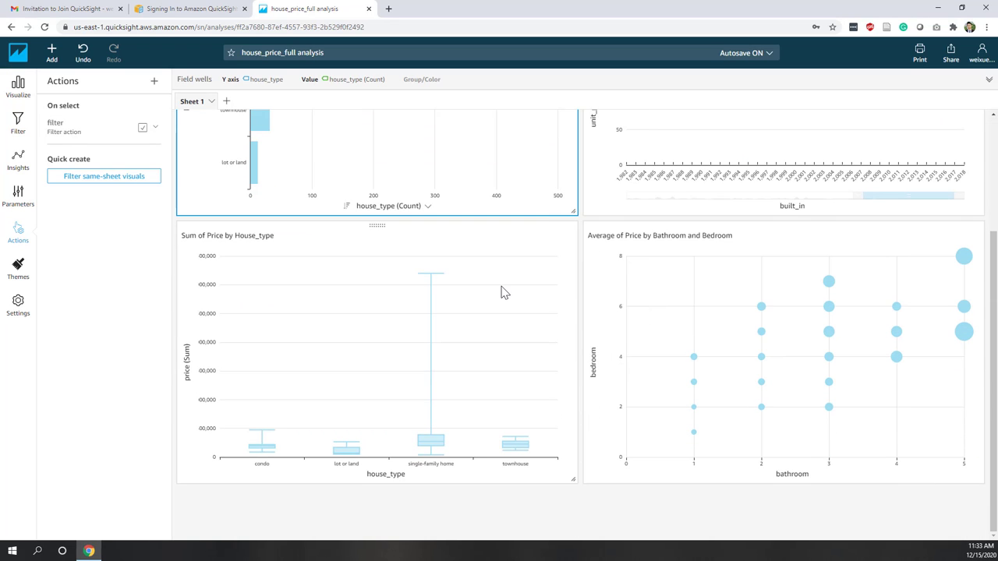
scroll(501, 290, up, 2)
scroll(767, 294, down, 2)
scroll(752, 311, up, 2)
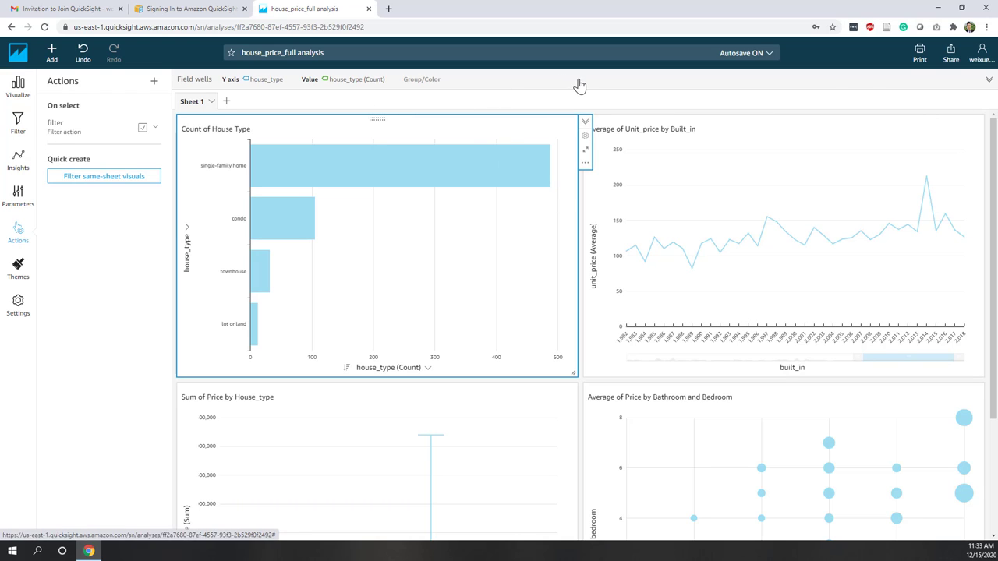
Step: Start publishing the analysis as a new dashboard and enter the dashboard's name
click(951, 55)
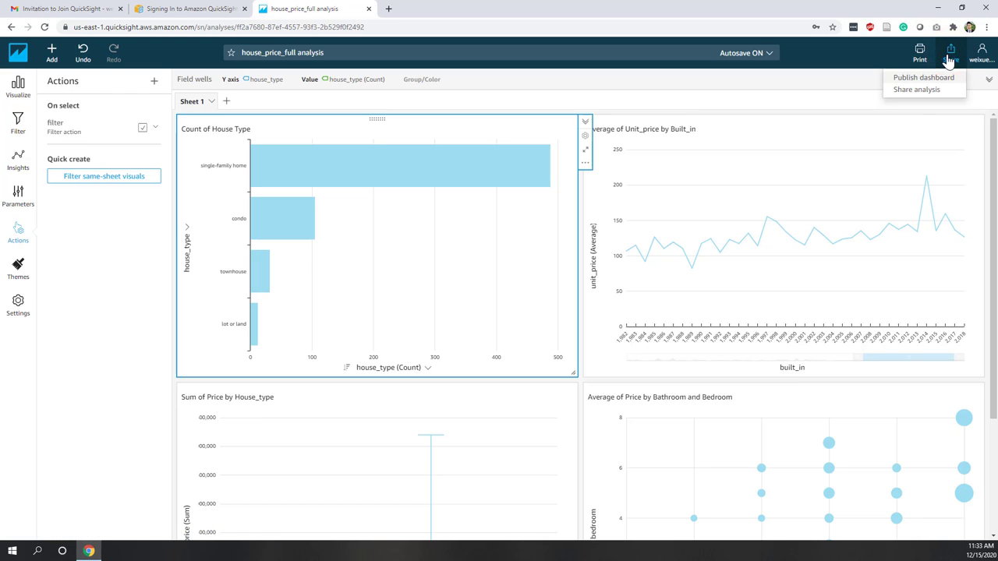
click(907, 80)
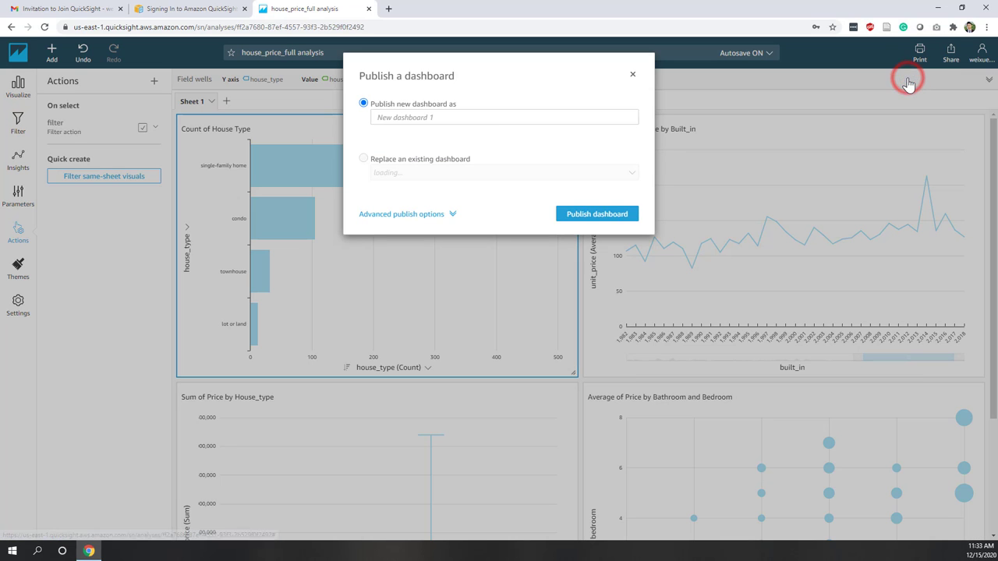
click(456, 118)
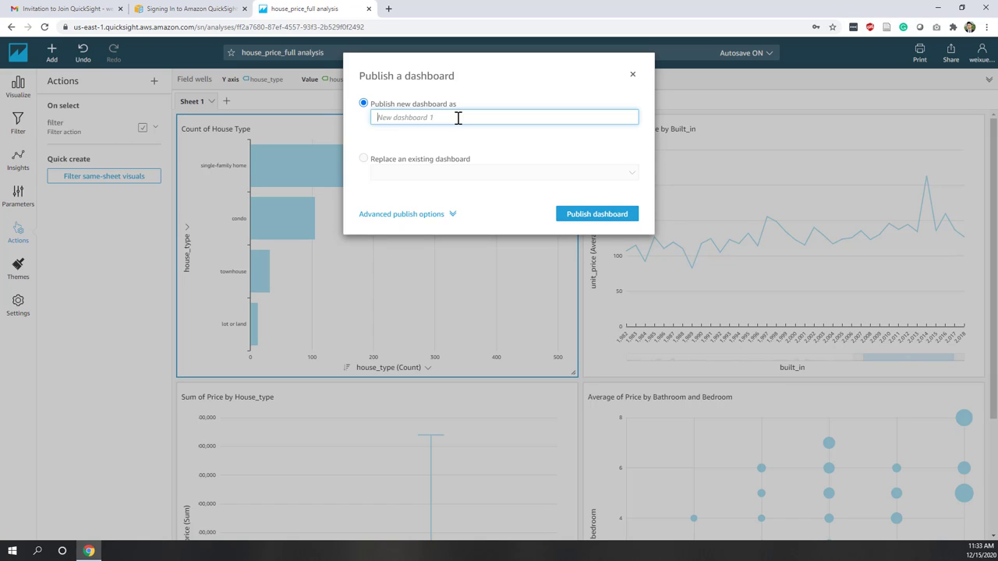
text(Wei_Xuebin_lab2)
Step: Turn off Enable CSV downloads in the advanced publish options
click(448, 216)
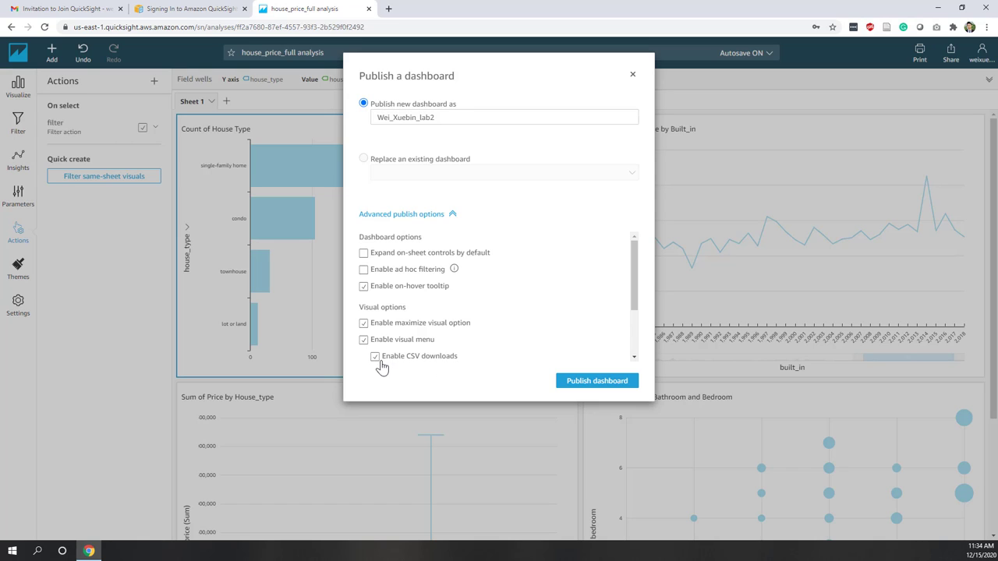
drag(632, 303, 629, 366)
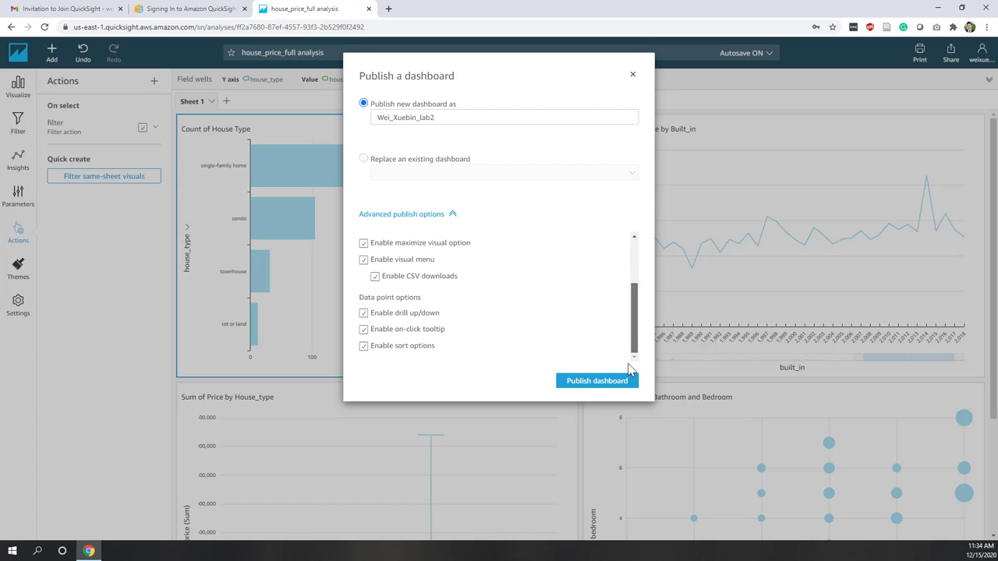
click(375, 279)
scroll(474, 311, up, 1)
scroll(474, 310, up, 2)
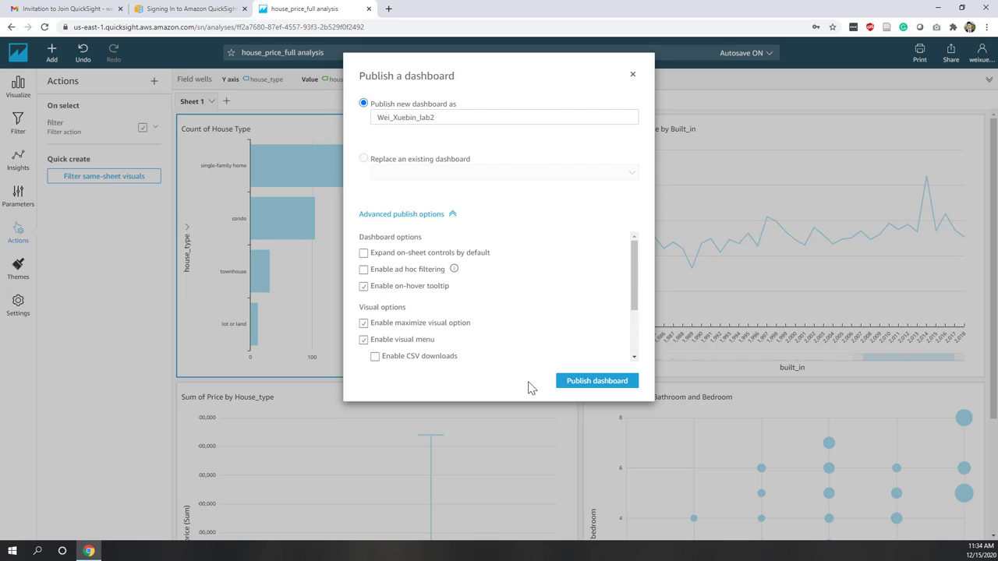
Step: Publish the dashboard and add the second user, found by e-mail, with Viewer permission
click(578, 383)
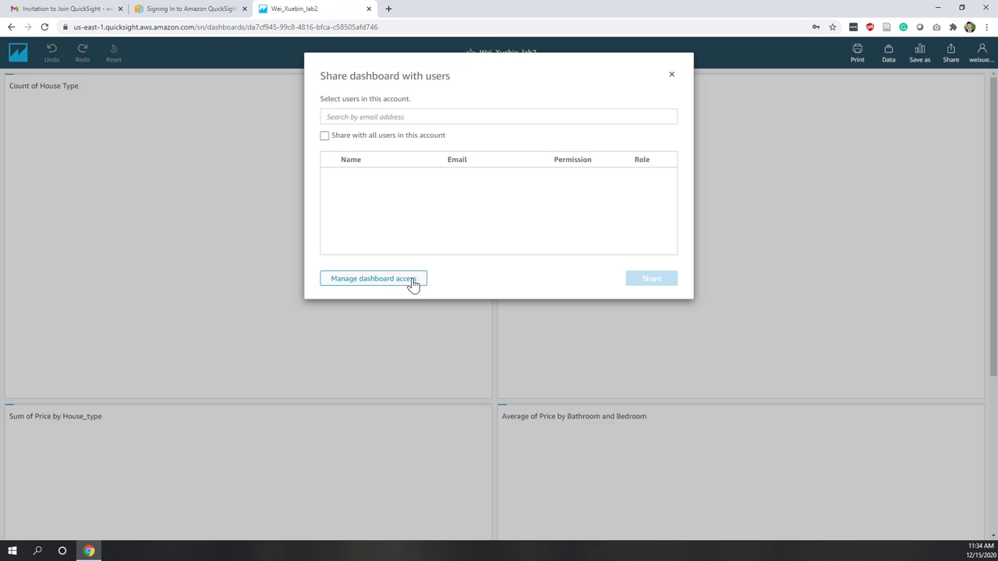
click(420, 117)
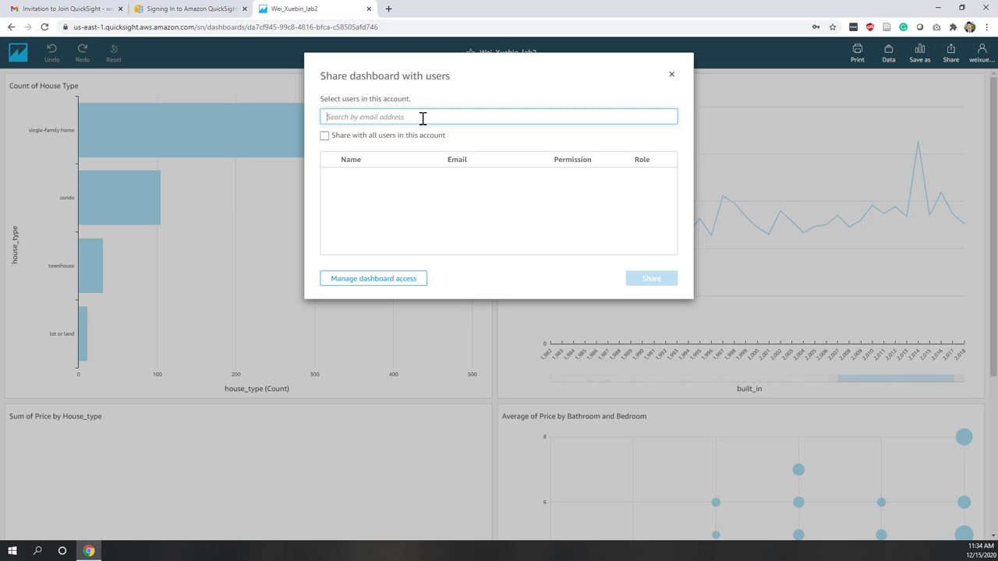
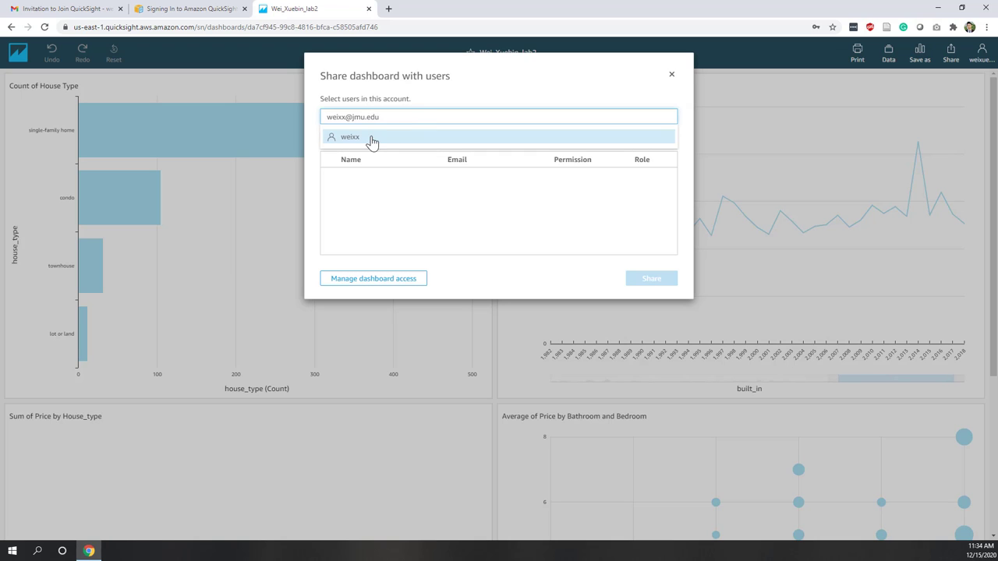
click(371, 137)
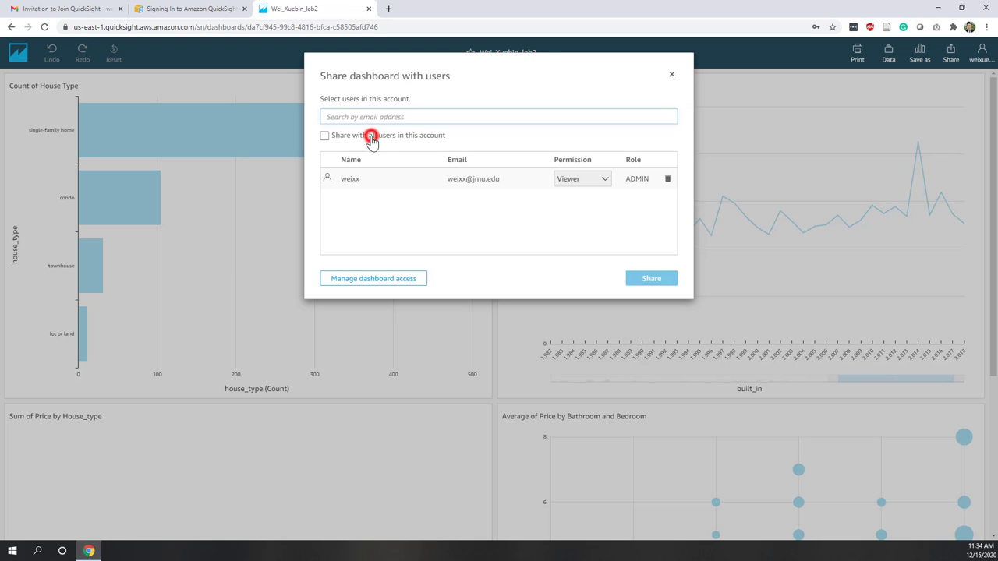
click(568, 180)
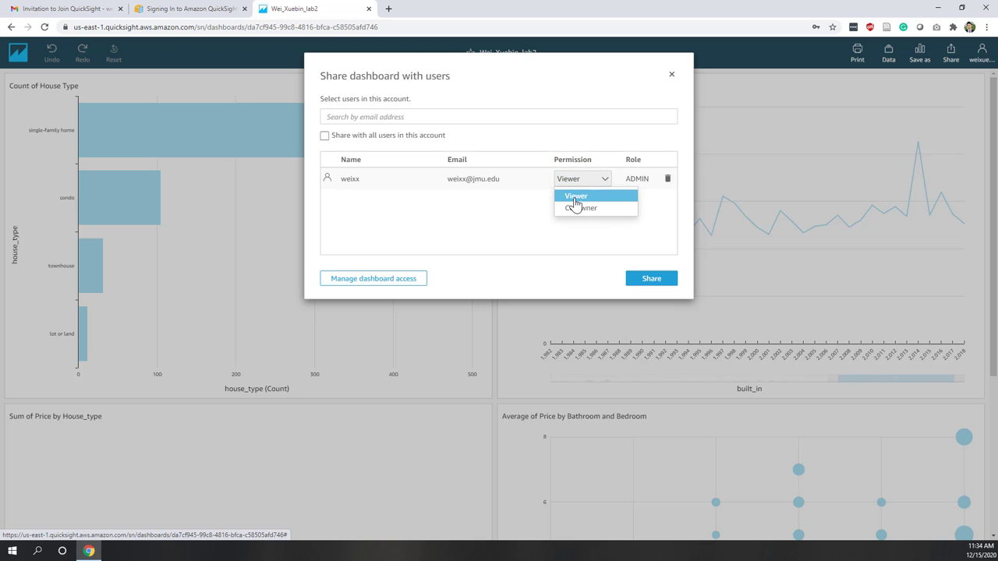
click(580, 197)
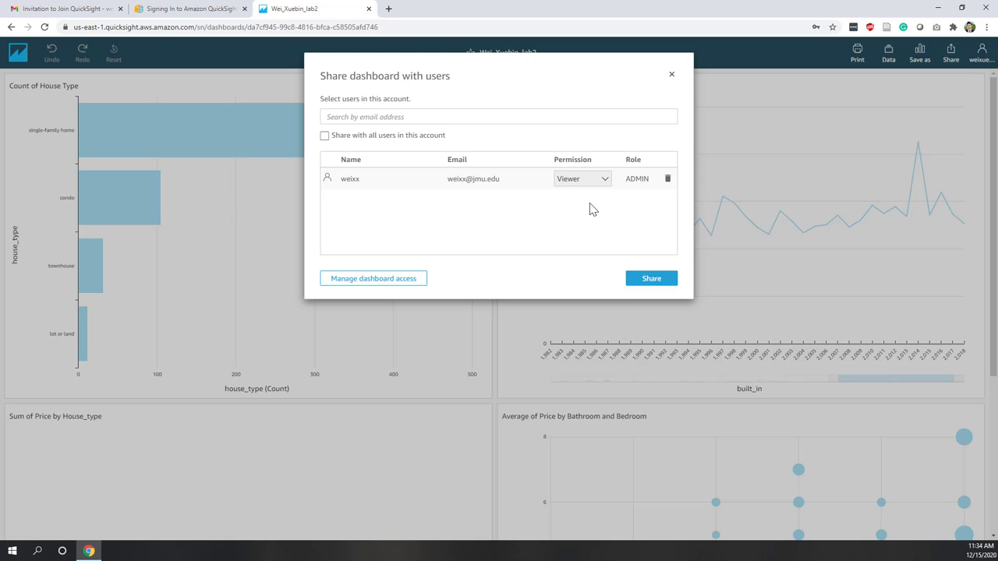
Step: Confirm the share, check the owner and viewer in the permissions list, then return to the dashboard
click(651, 279)
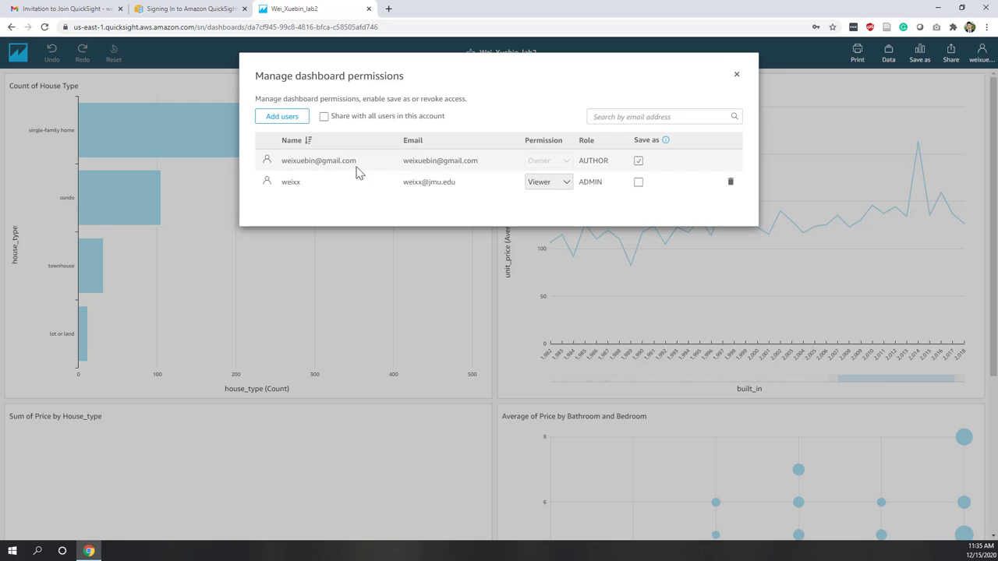
drag(403, 160, 477, 161)
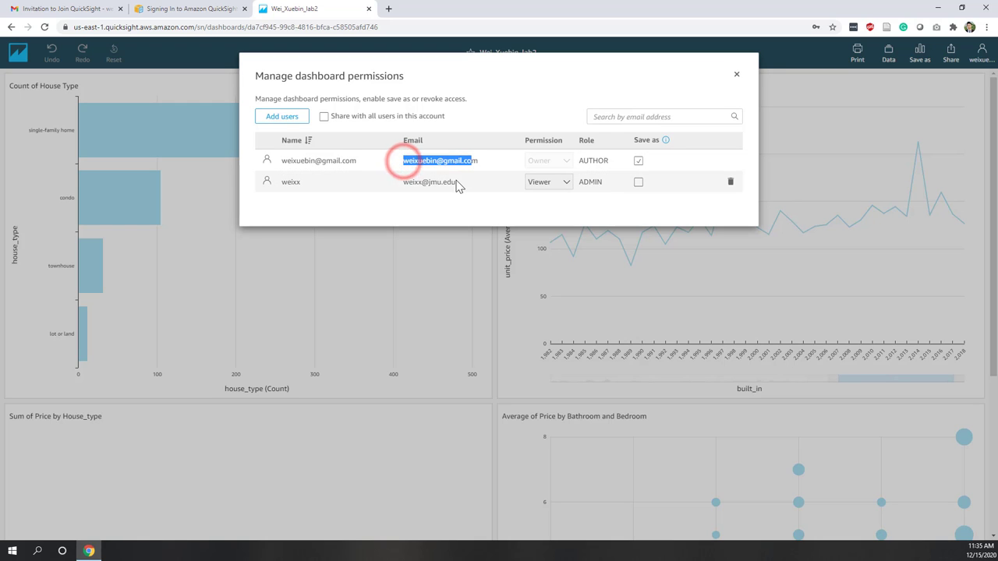
click(457, 182)
drag(402, 160, 475, 160)
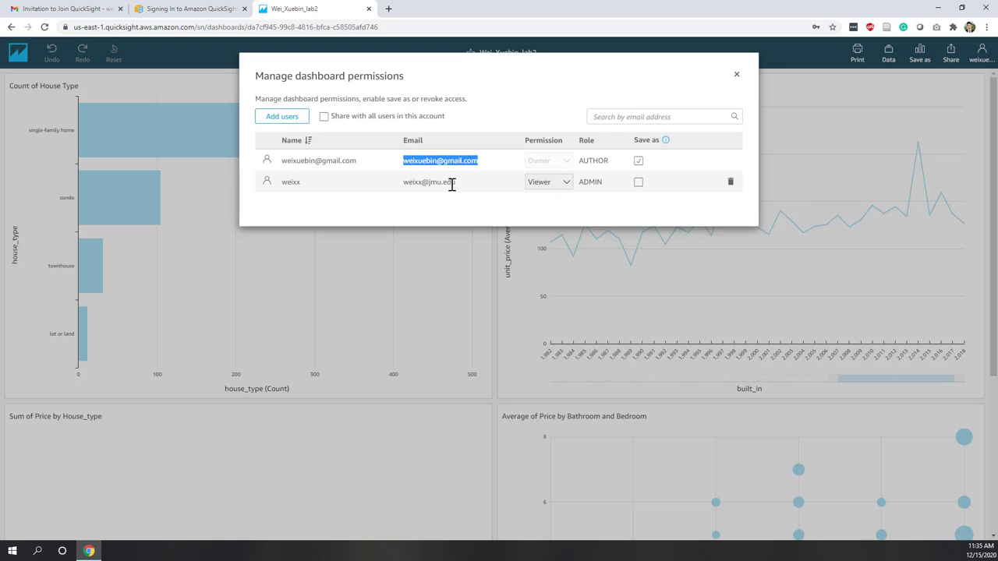
drag(465, 184, 407, 182)
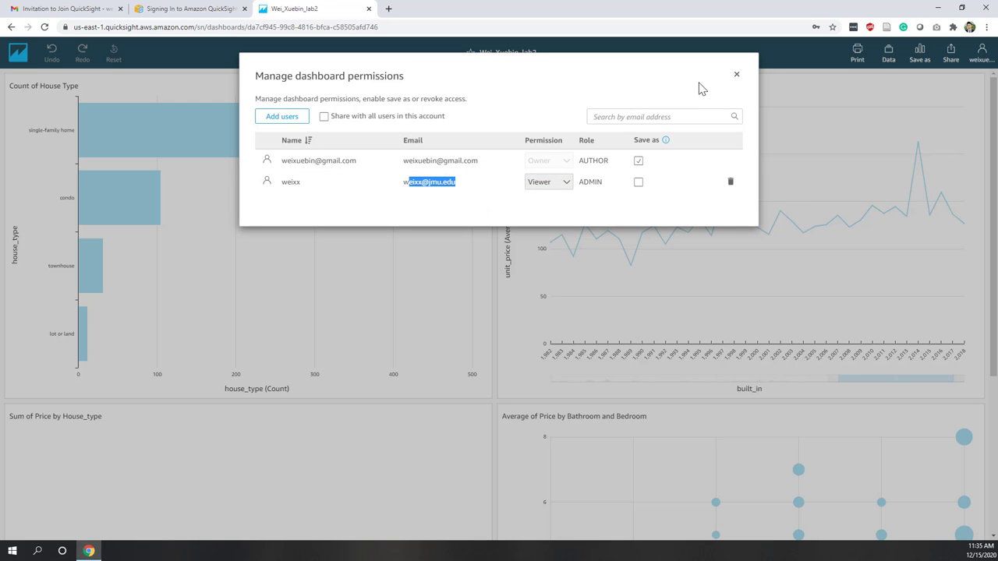
click(737, 77)
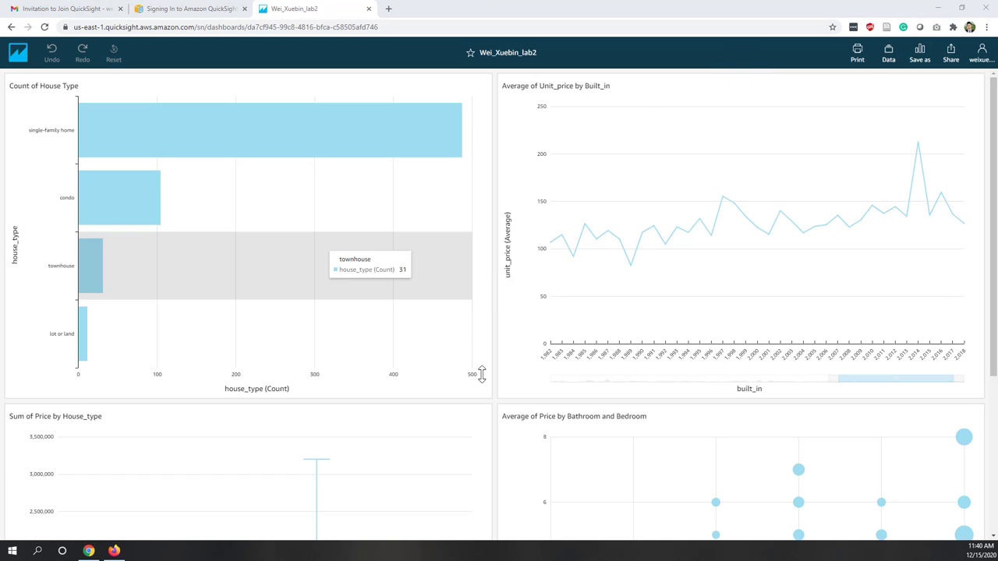
scroll(476, 373, down, 2)
scroll(493, 395, down, 2)
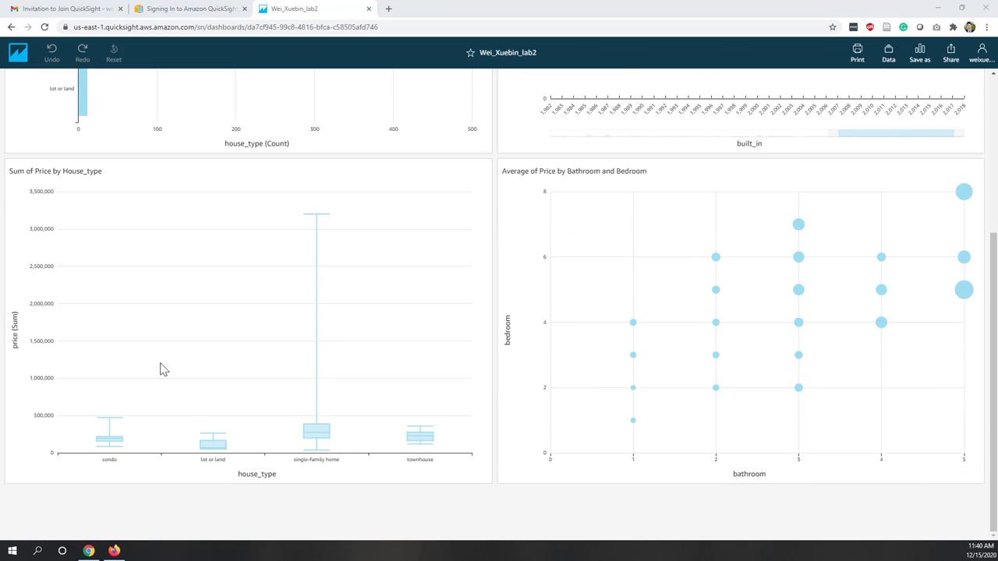
scroll(513, 473, up, 3)
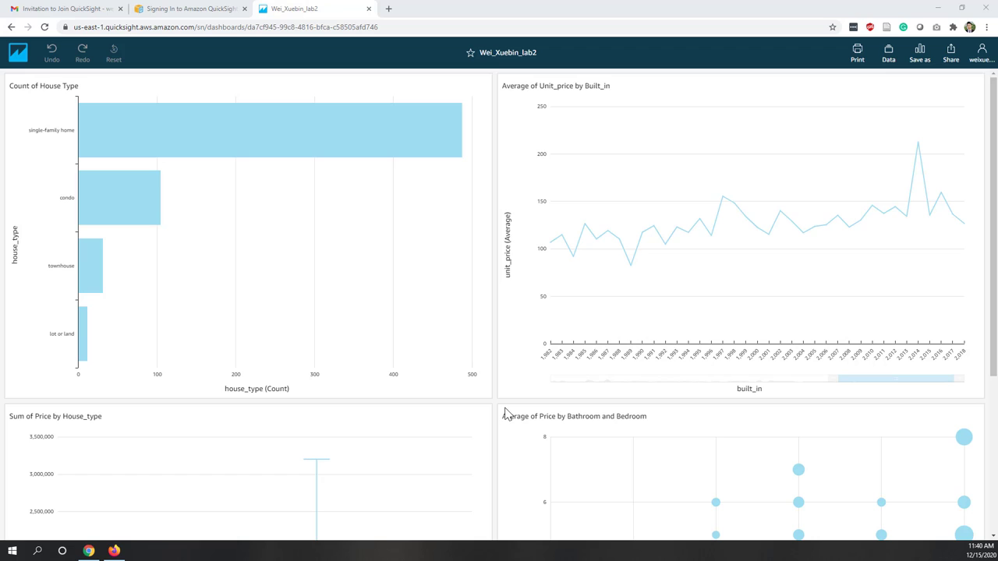
scroll(505, 414, down, 3)
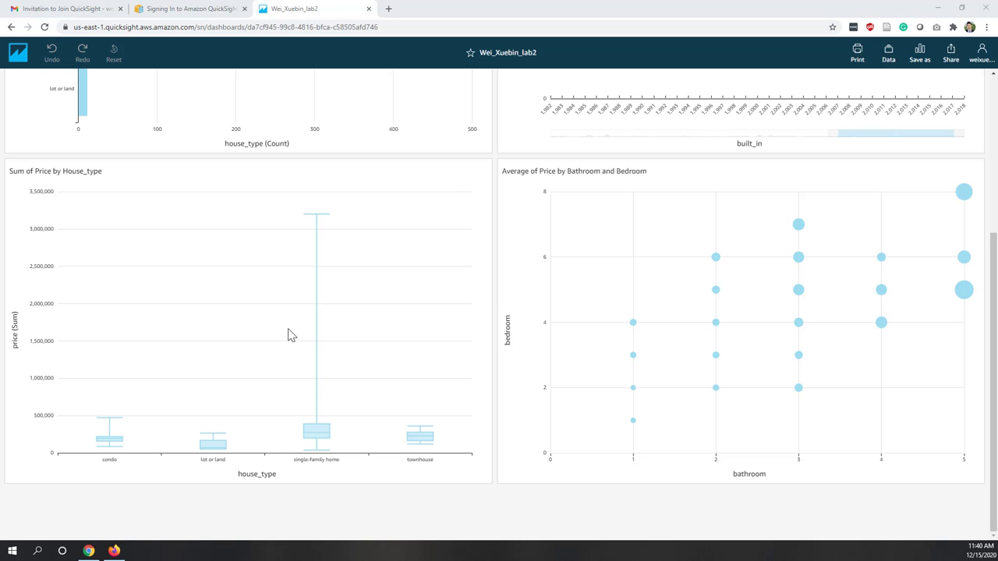
Step: In the viewer's Firefox session, check Datasets and Analyses, then open the shared lab2 dashboard
click(114, 551)
mouse_move(227, 419)
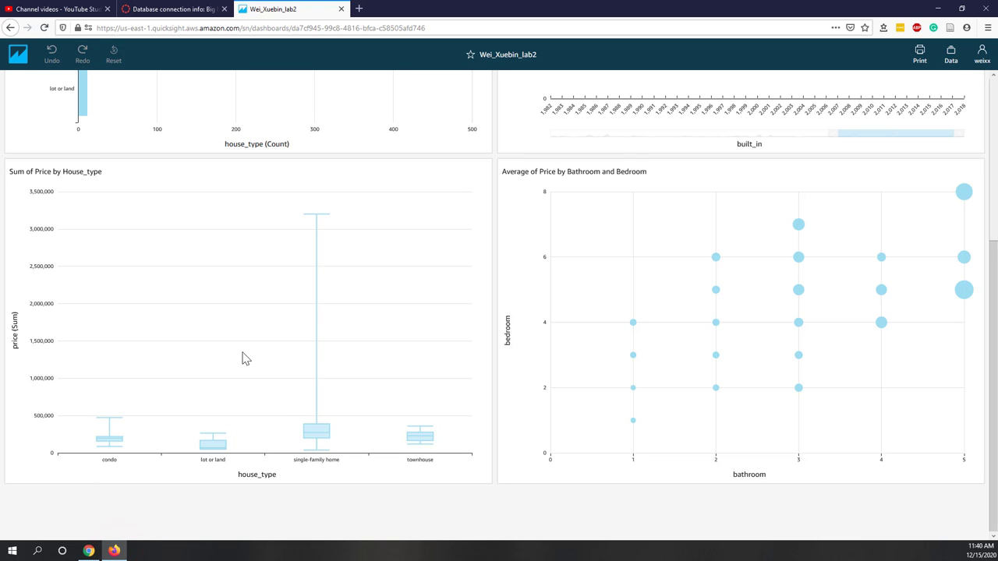
scroll(119, 217, up, 3)
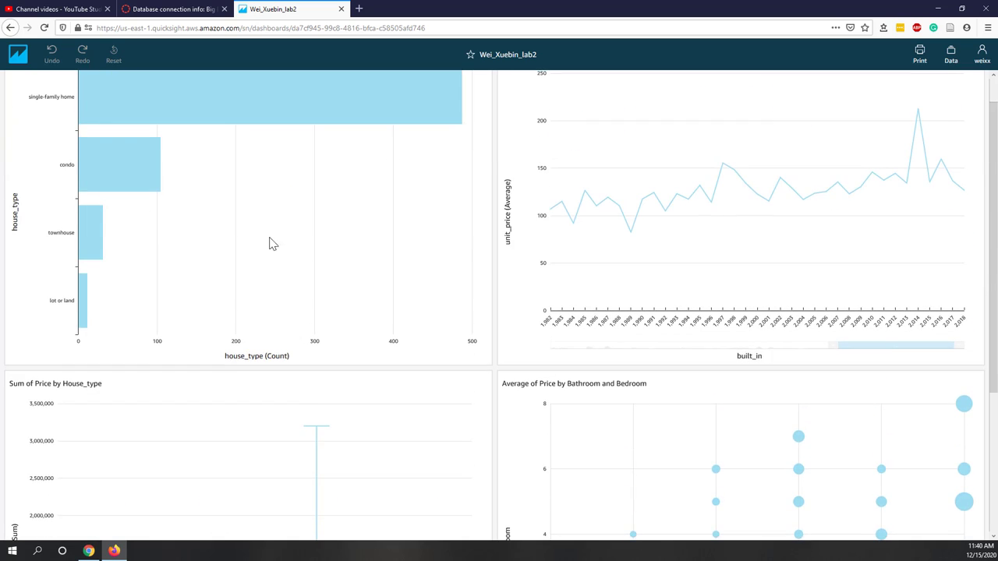
click(18, 58)
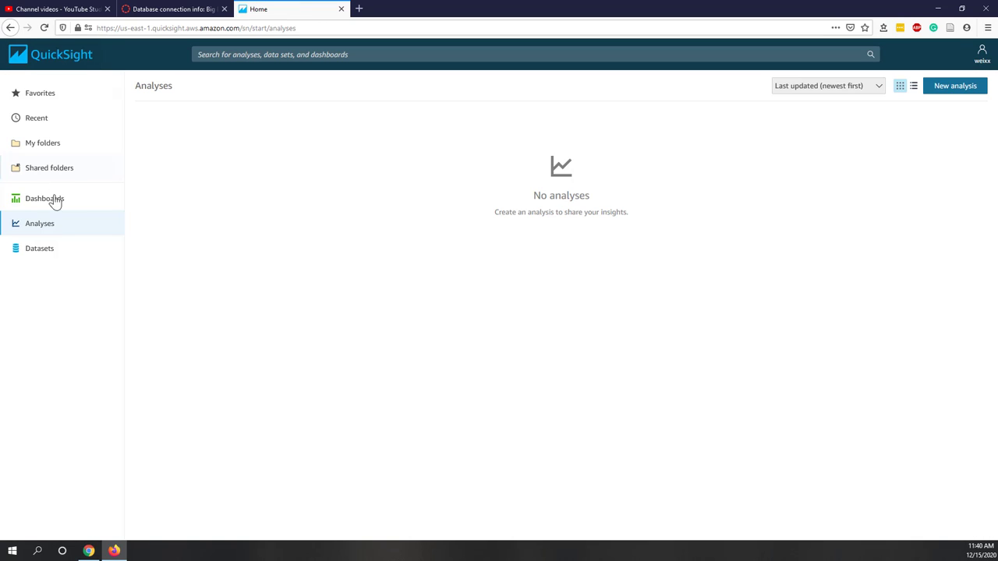
click(57, 252)
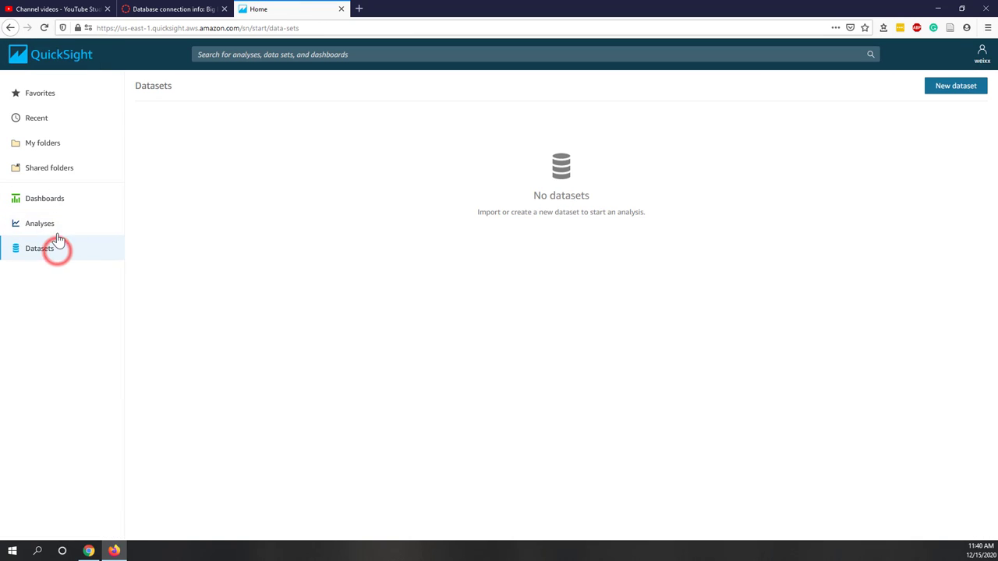
click(60, 234)
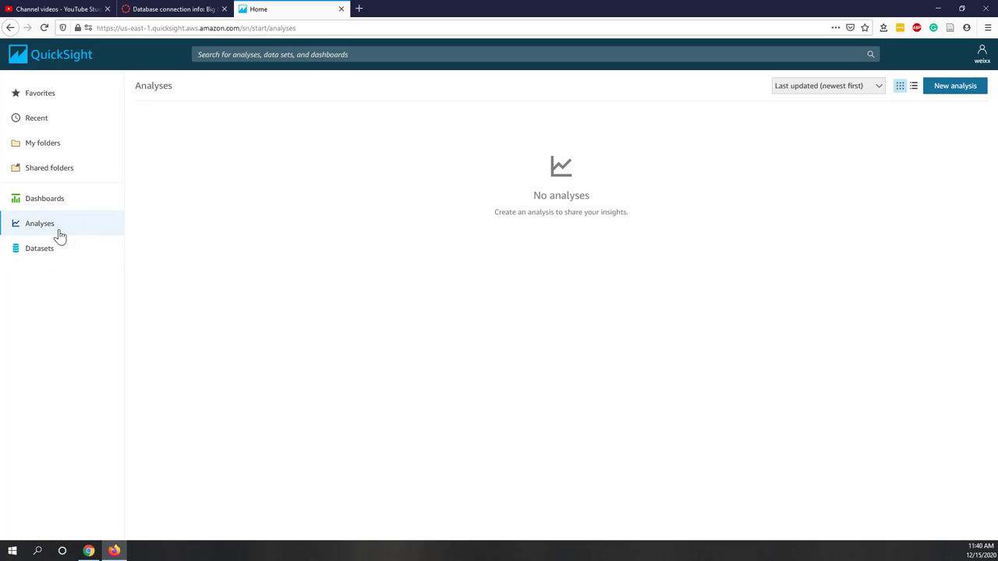
click(45, 200)
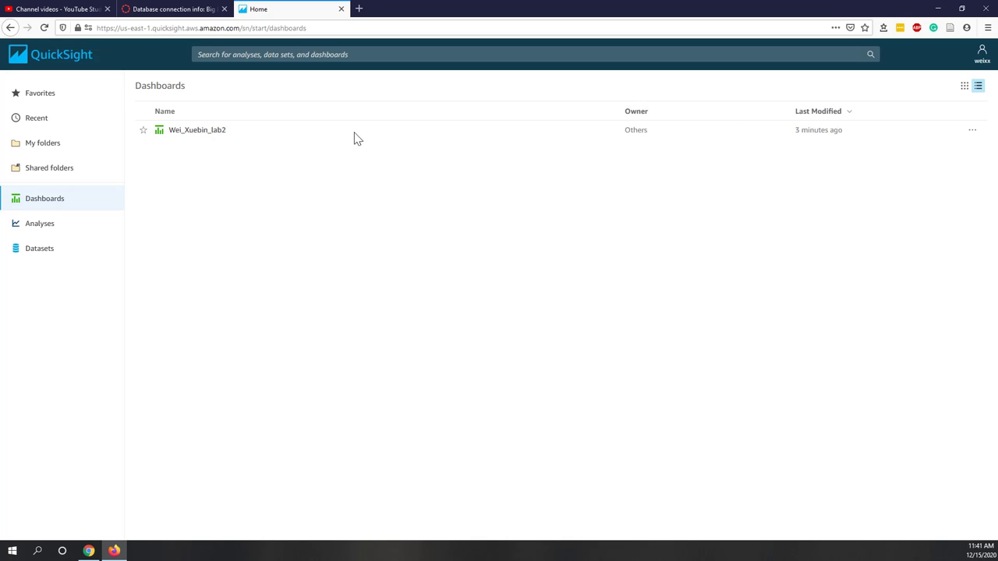
click(185, 133)
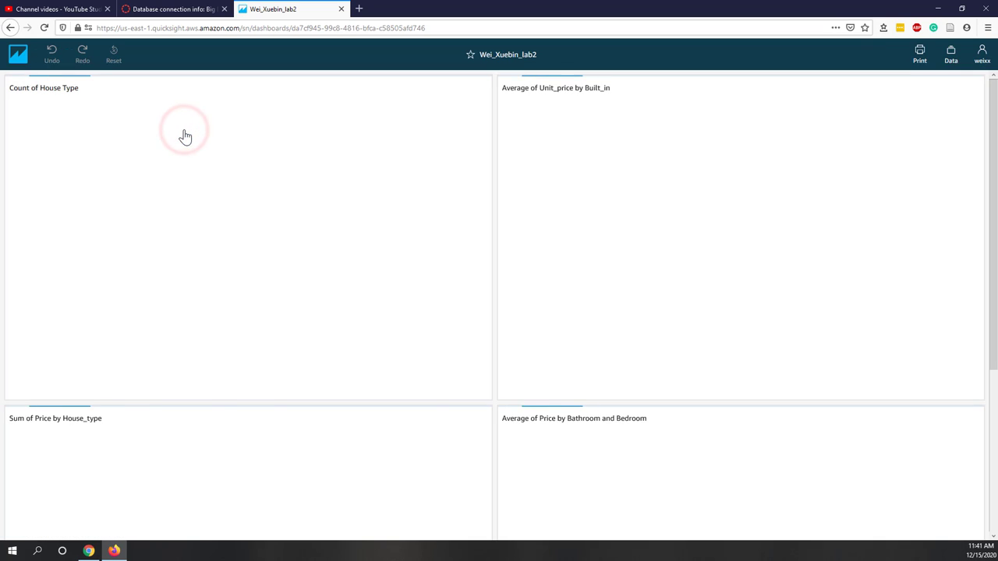
scroll(492, 283, down, 3)
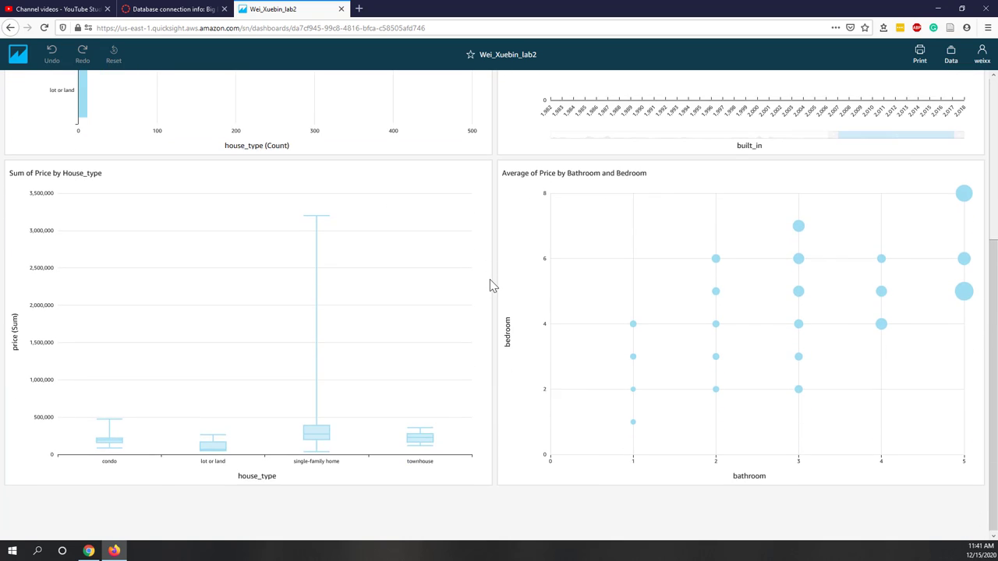
scroll(492, 285, up, 3)
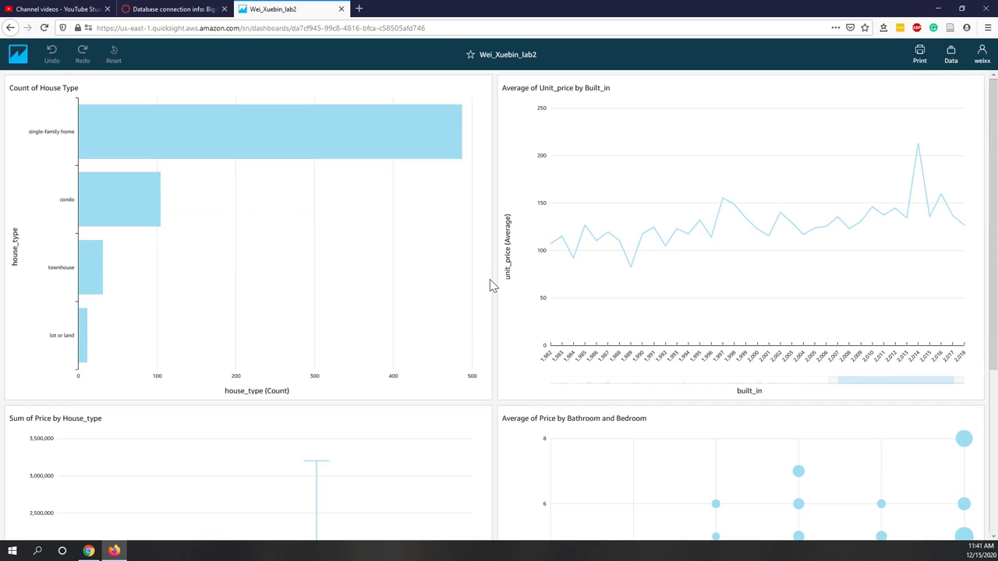